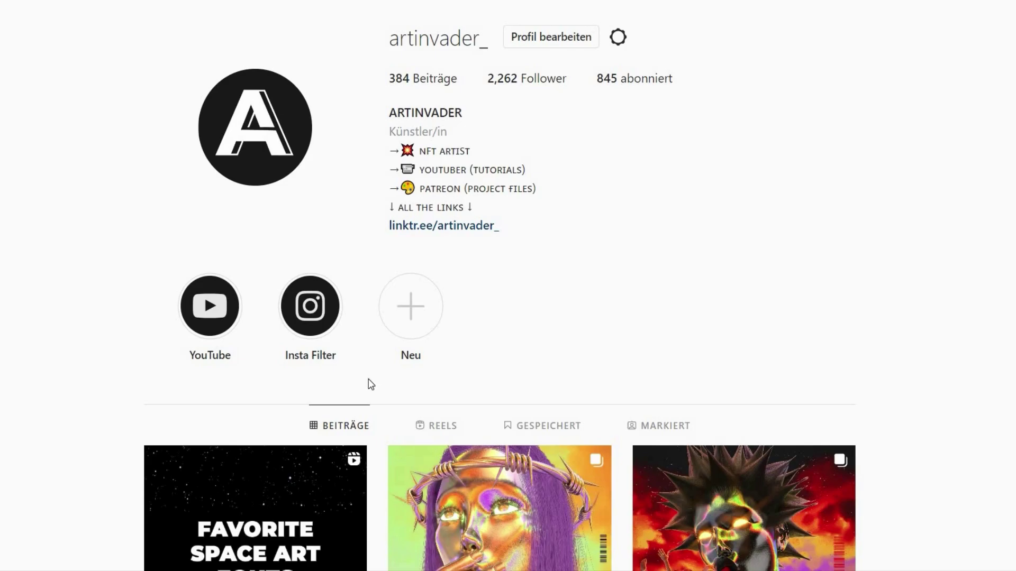
Look through the artist's Instagram posts, then the Patreon membership levels and project-file posts
scroll(371, 385, down, 7)
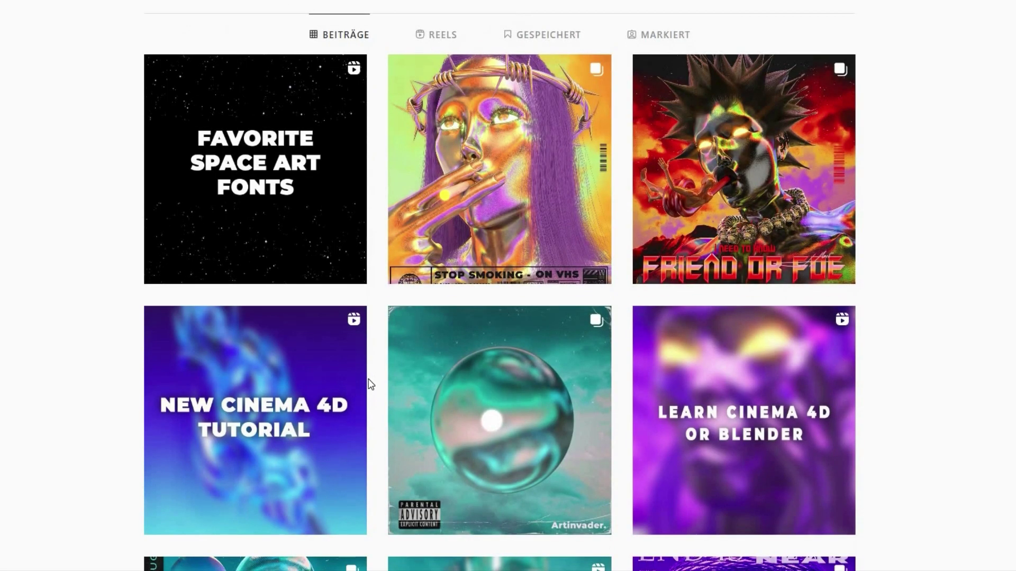
scroll(371, 384, down, 3)
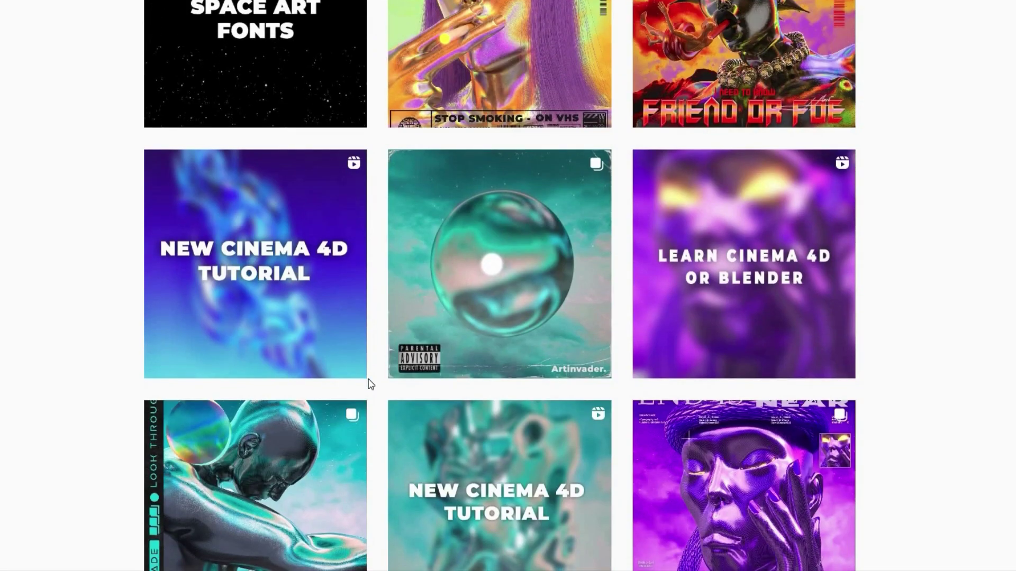
scroll(371, 384, down, 6)
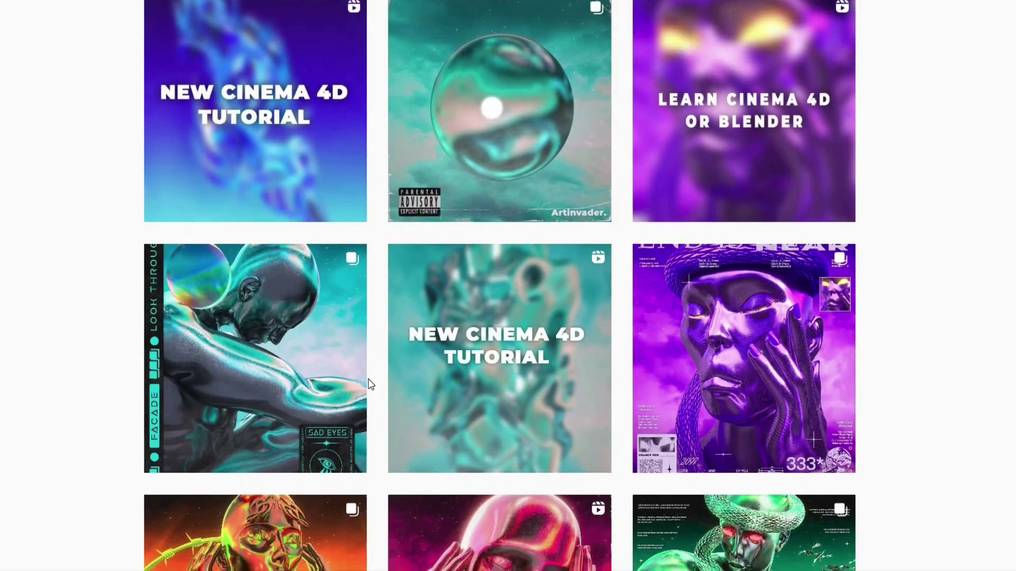
scroll(371, 385, down, 2)
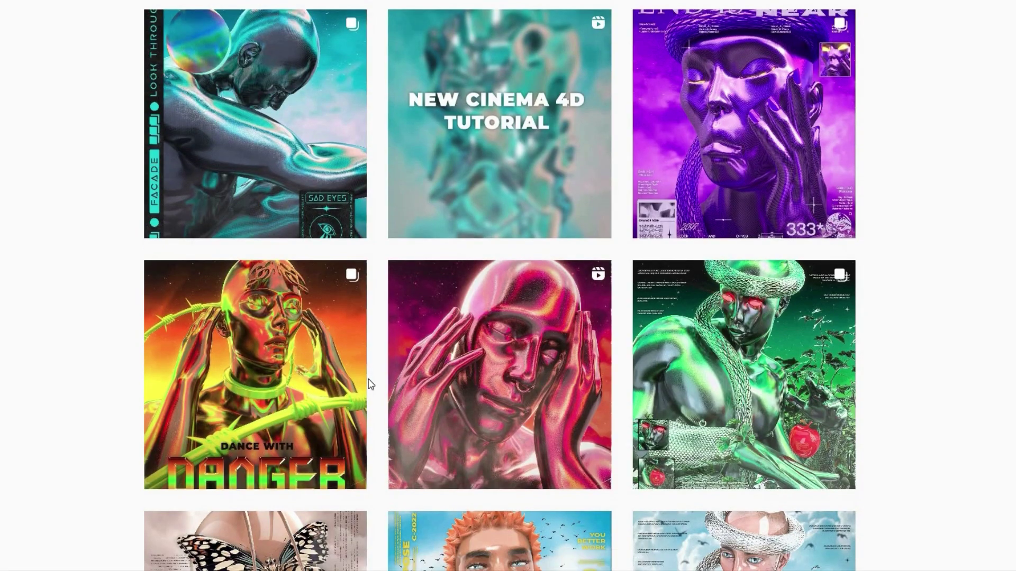
scroll(371, 385, down, 3)
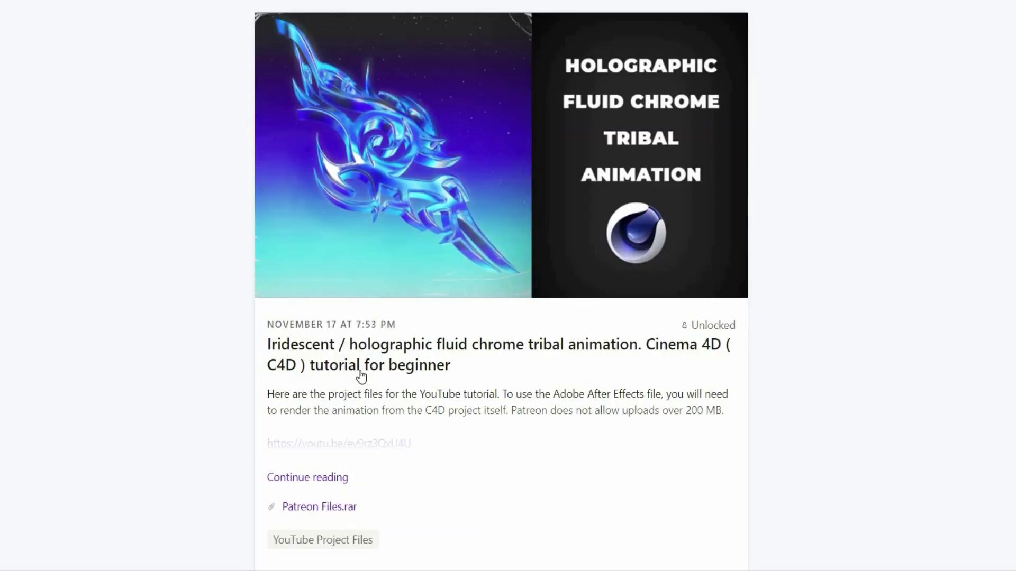
scroll(422, 356, down, 10)
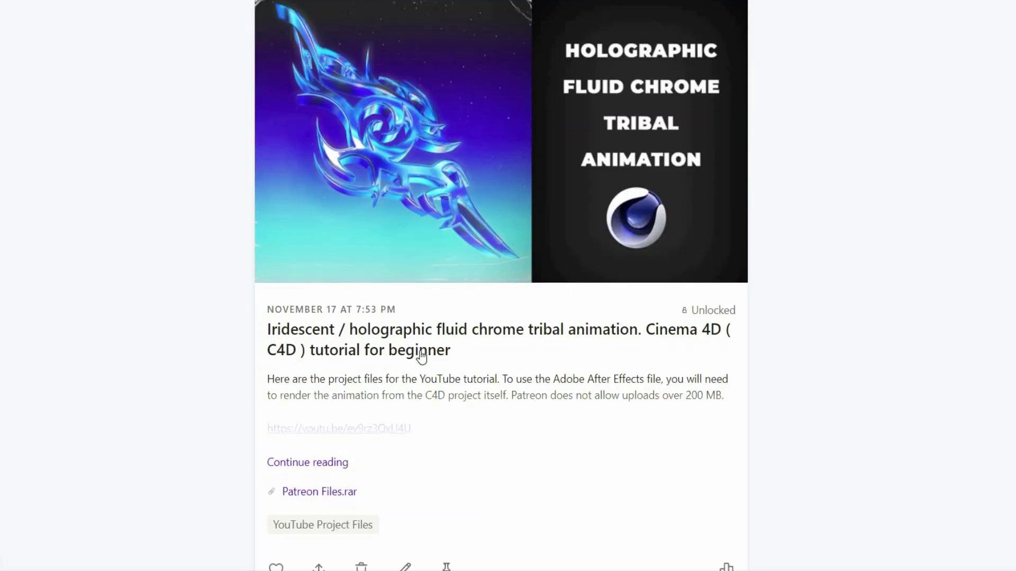
scroll(421, 356, down, 13)
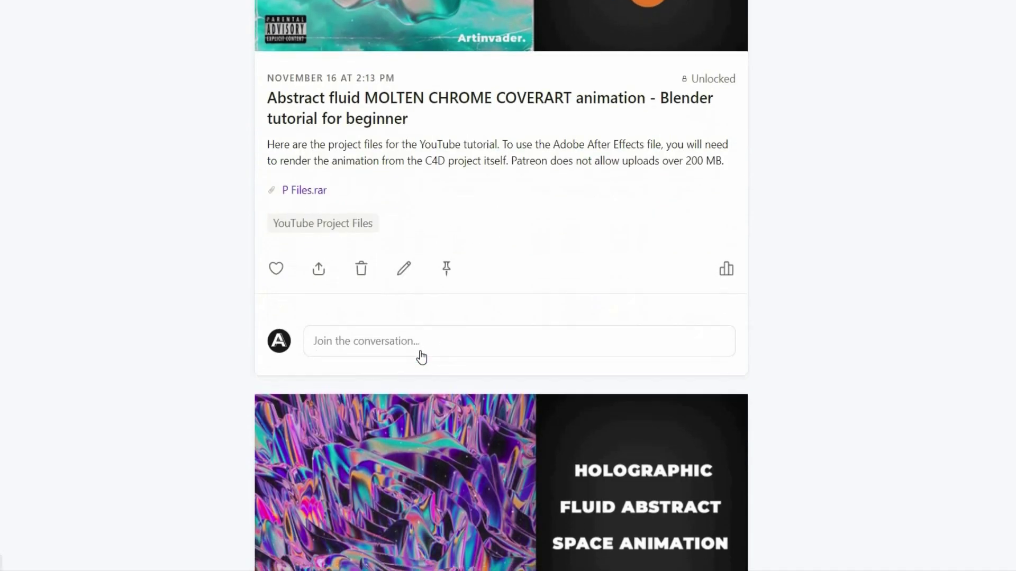
scroll(421, 357, down, 4)
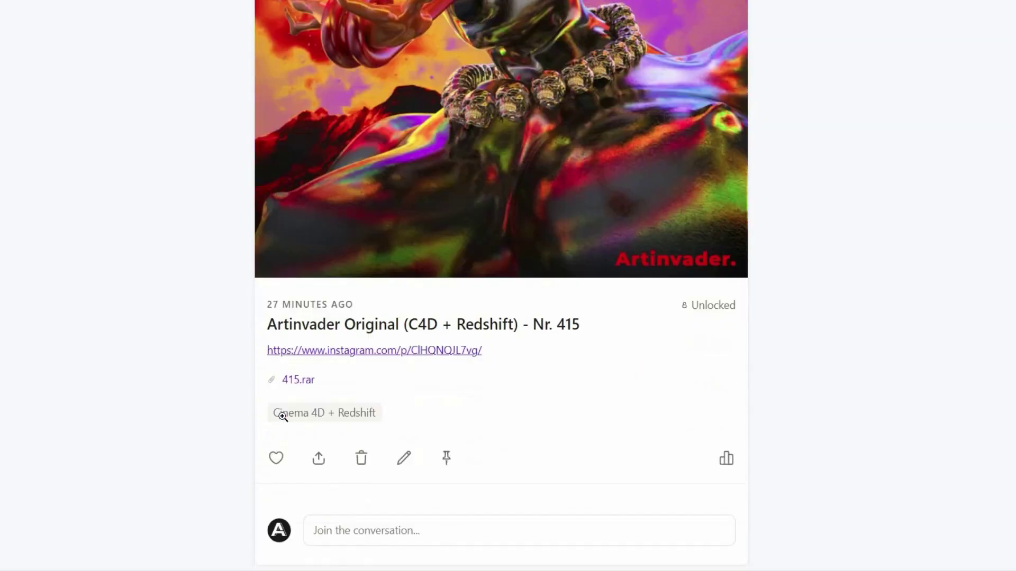
scroll(282, 416, down, 20)
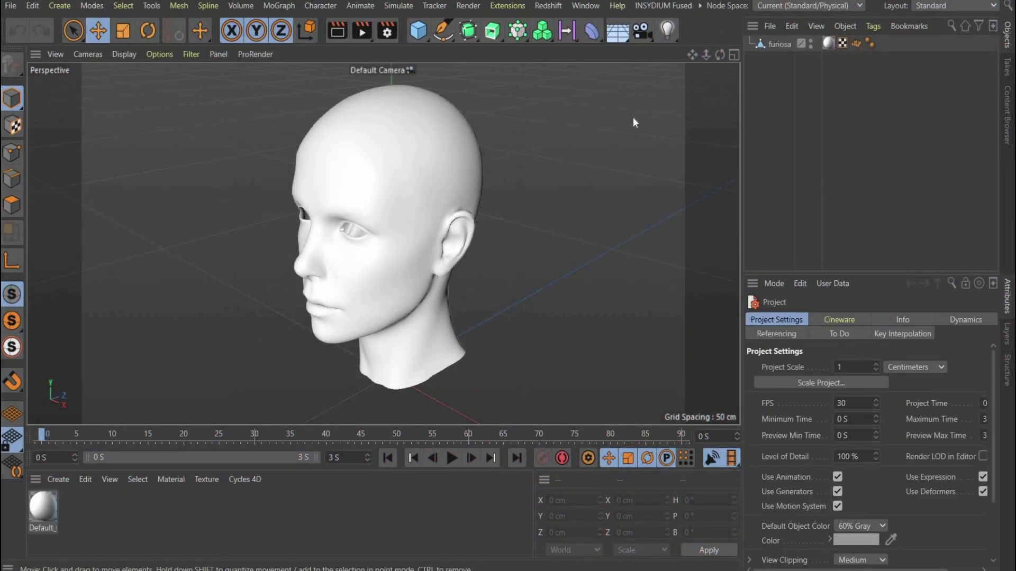
Switch the workspace to the Sculpt layout and select the furiosa head mesh in the object list
drag(720, 54, 737, 29)
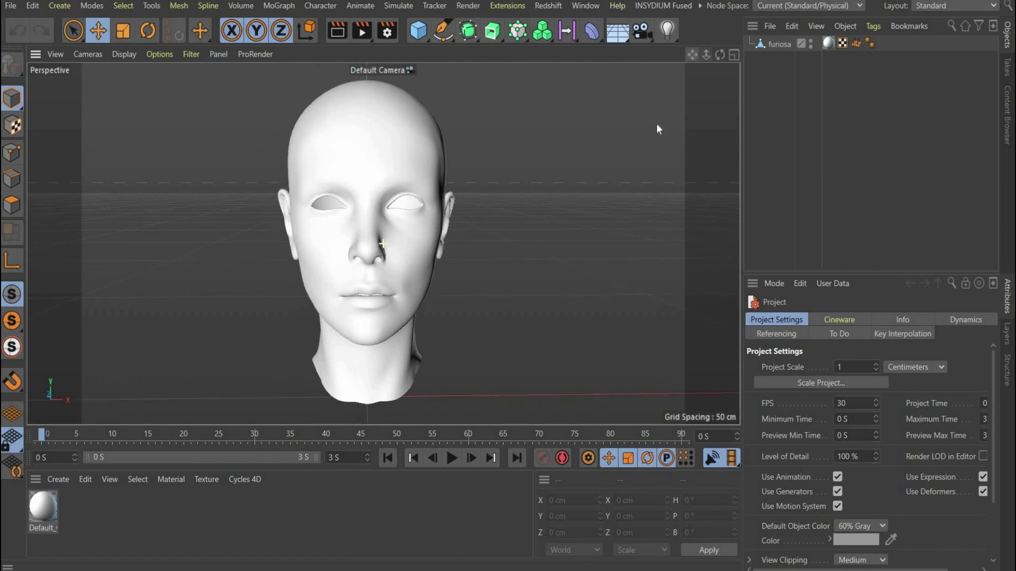
click(942, 6)
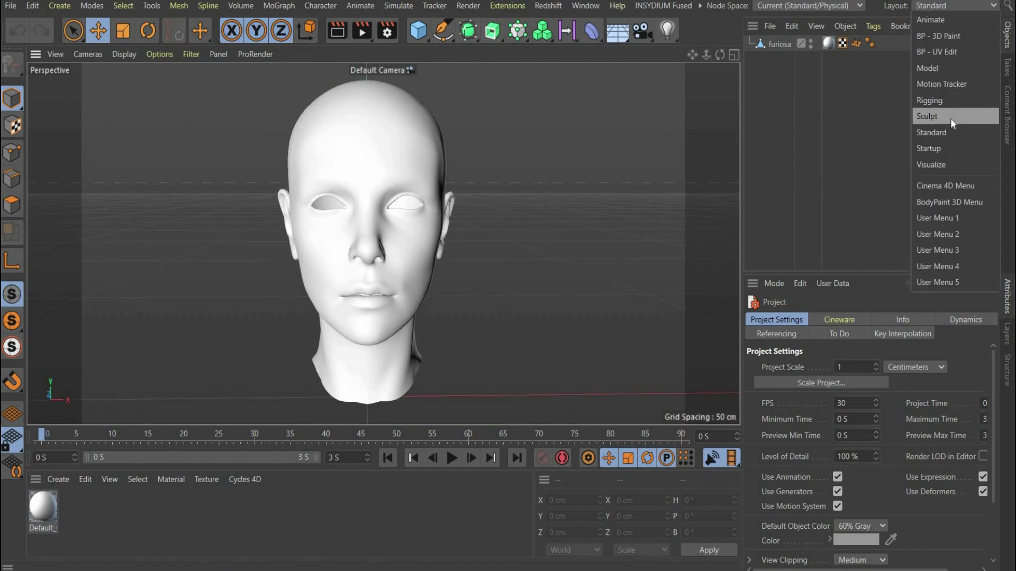
click(937, 119)
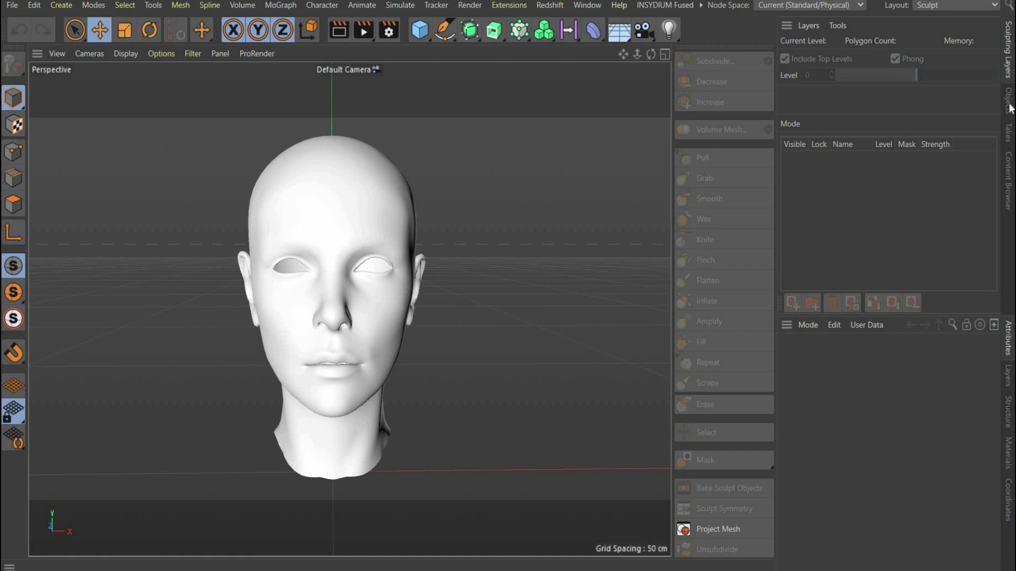
click(1008, 104)
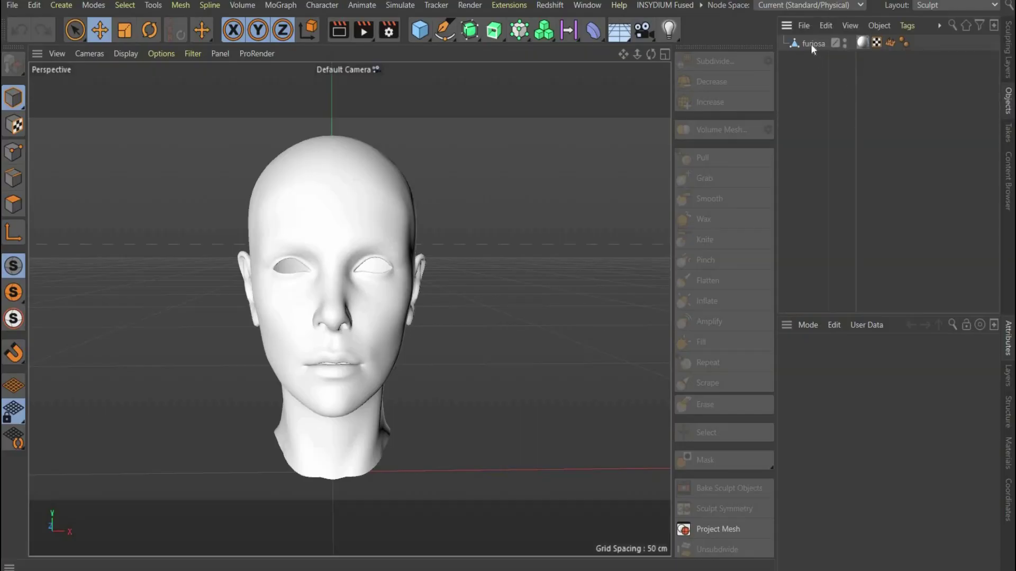
click(810, 43)
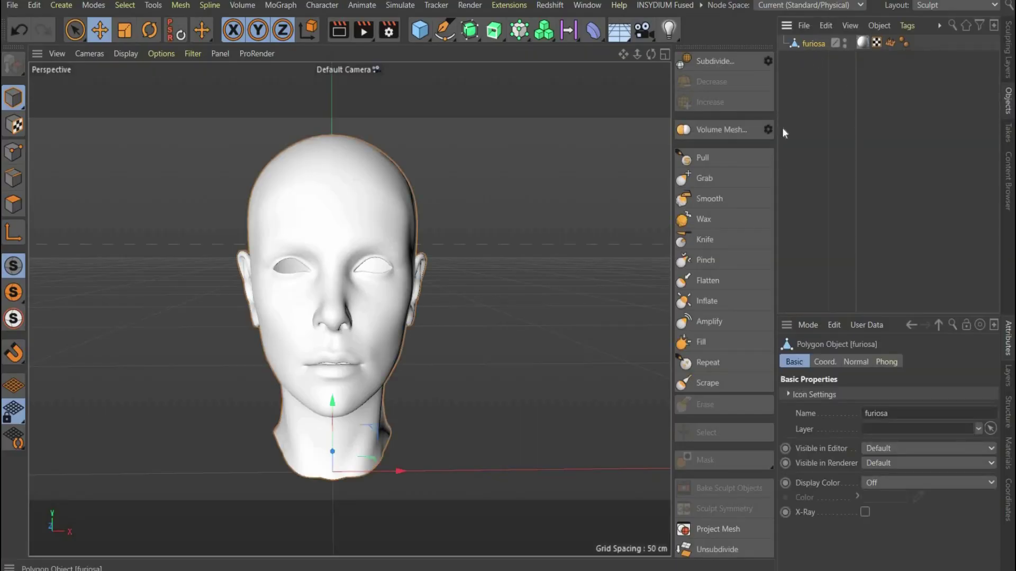
Pull the cheeks and lower jaw inward with the Grab brush, using symmetry on the X (YZ) axis
click(706, 176)
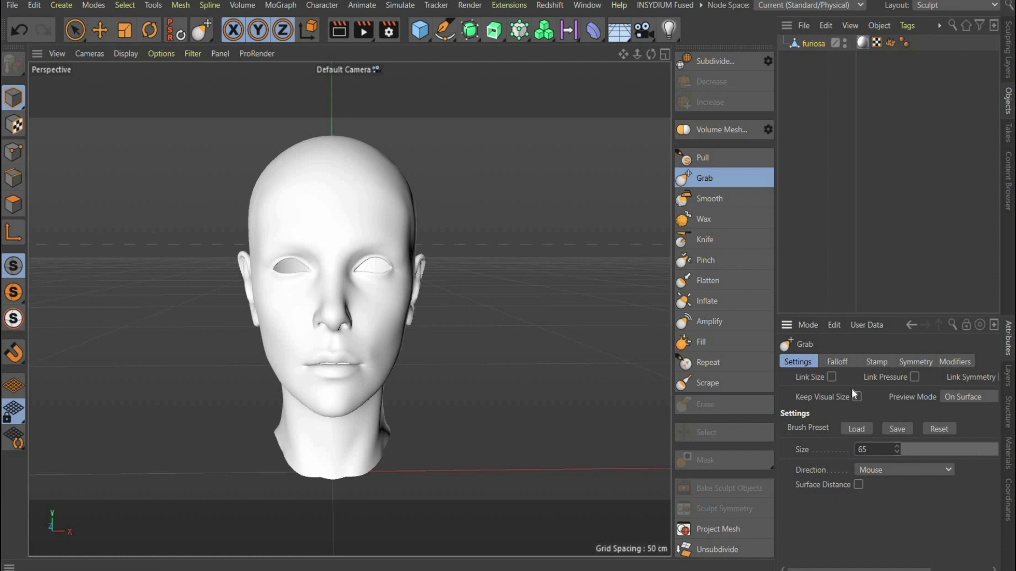
click(915, 361)
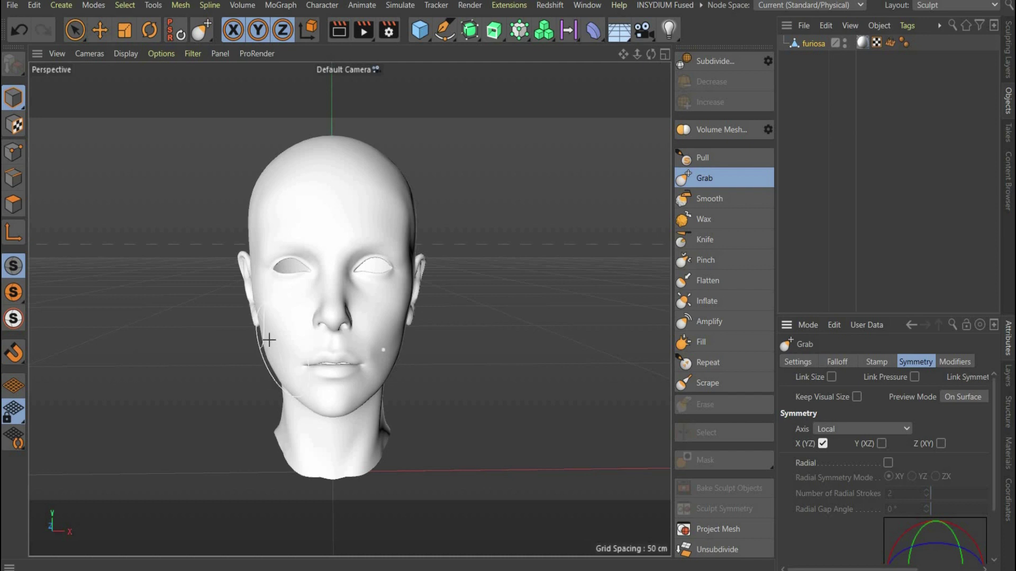
mouse_move(264, 333)
mouse_down()
mouse_move(281, 345)
mouse_move(315, 323)
mouse_move(317, 300)
mouse_up()
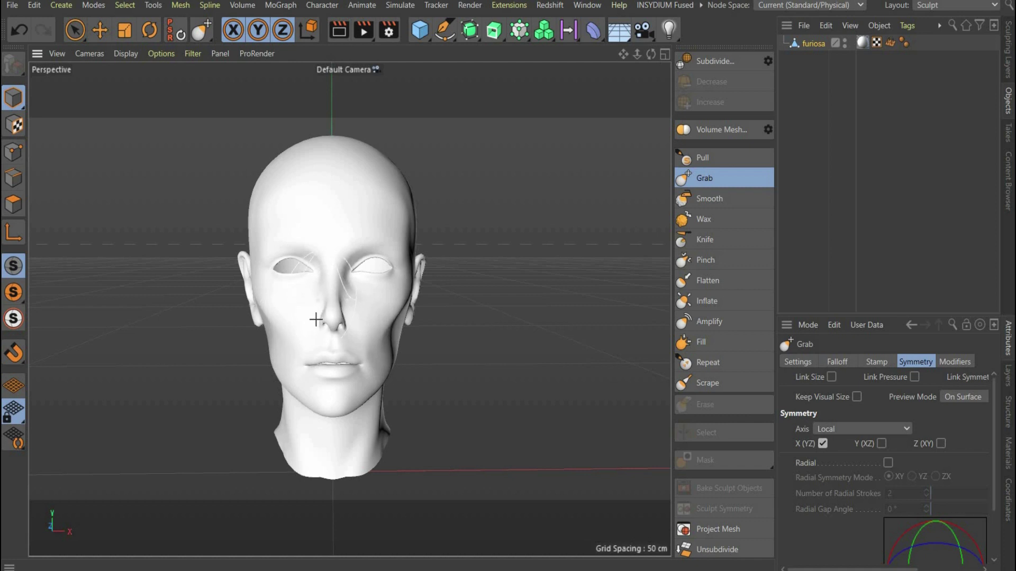
drag(651, 54, 524, 50)
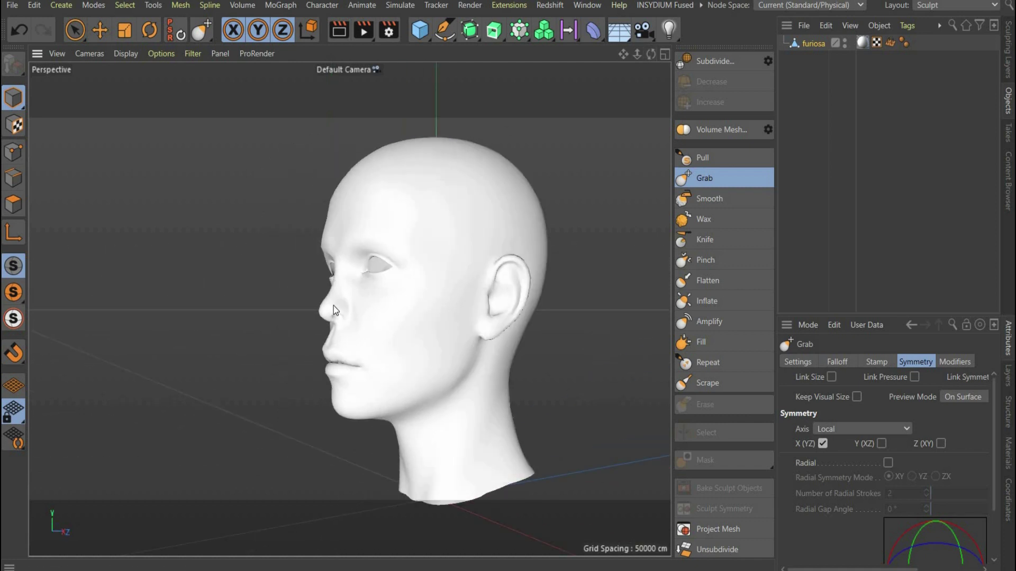
drag(624, 54, 651, 54)
drag(302, 396, 332, 402)
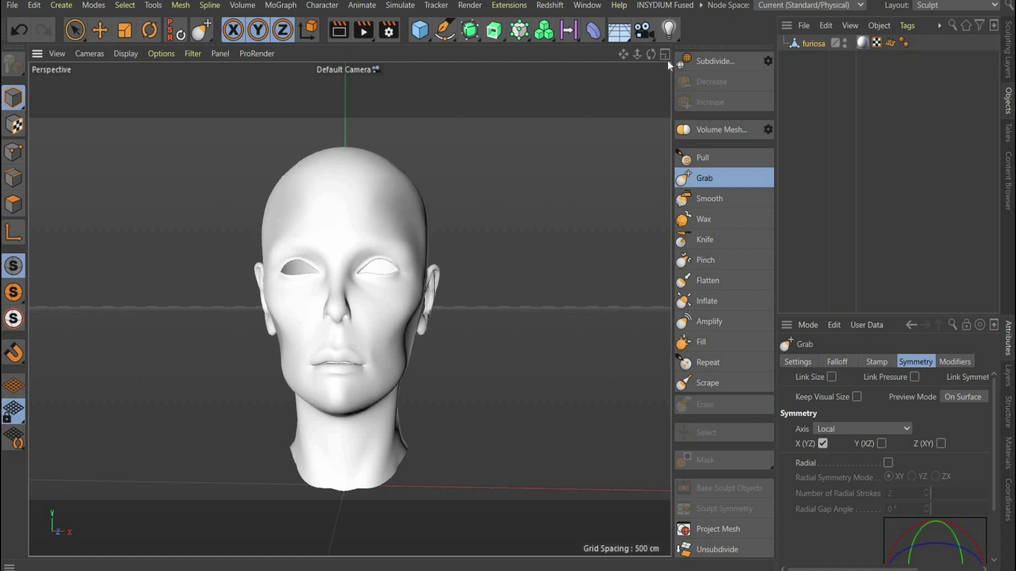
Grab the outer corners of the eyes and pull them upward for a slanted shape
drag(651, 54, 651, 61)
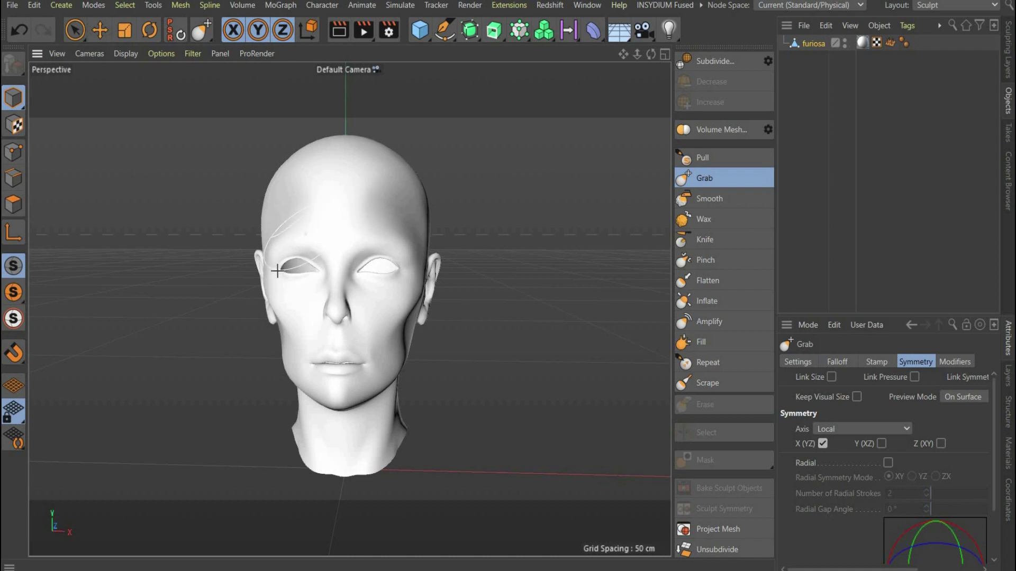
drag(278, 271, 274, 259)
drag(651, 54, 658, 50)
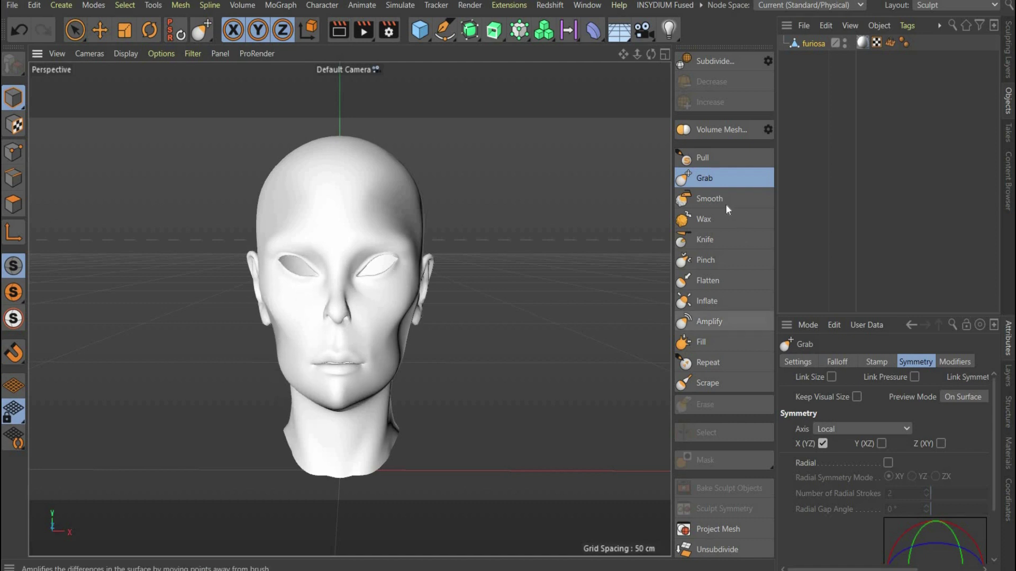
Switch to the Smooth brush and set its size to 50
click(708, 198)
click(798, 362)
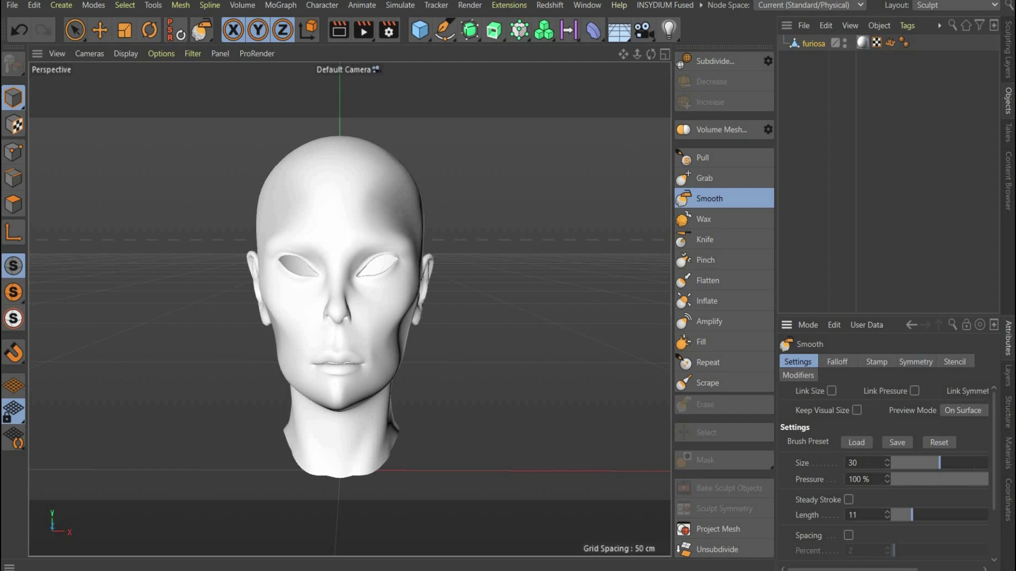
text(50)
key(Return)
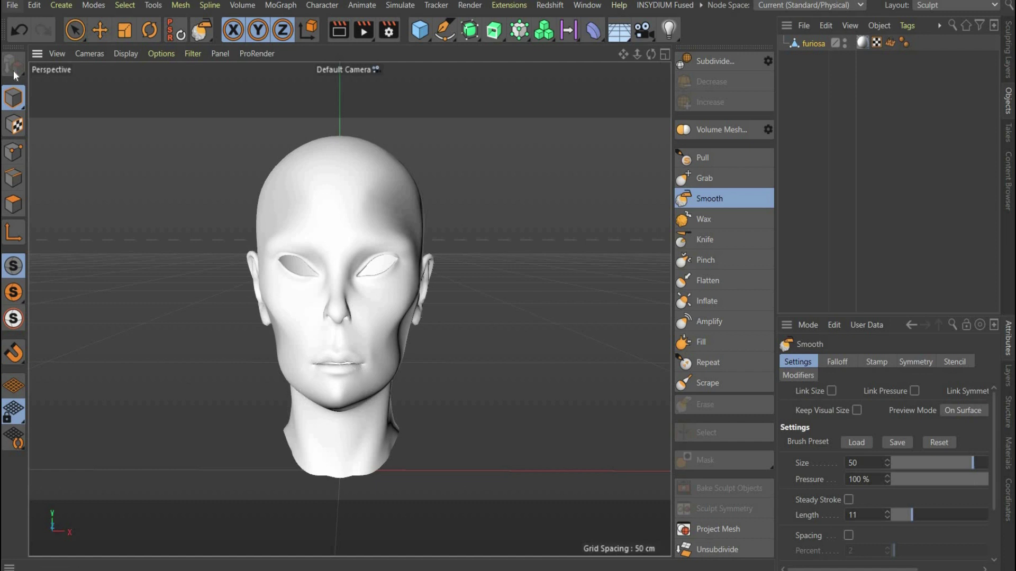
Make the lips fuller with the Inflate brush, using X (YZ) symmetry
click(712, 301)
click(904, 363)
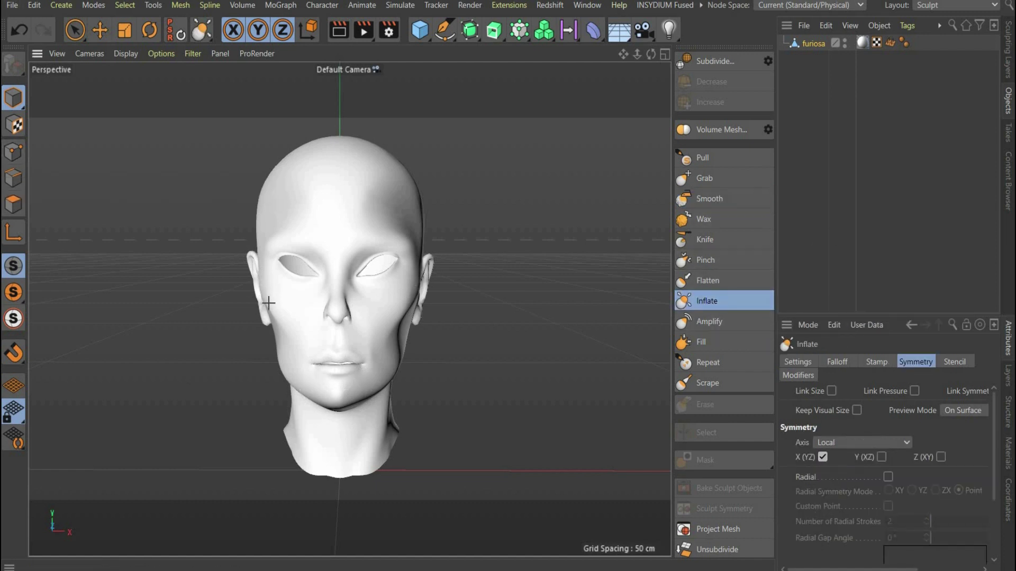
scroll(373, 346, up, 2)
scroll(373, 347, up, 1)
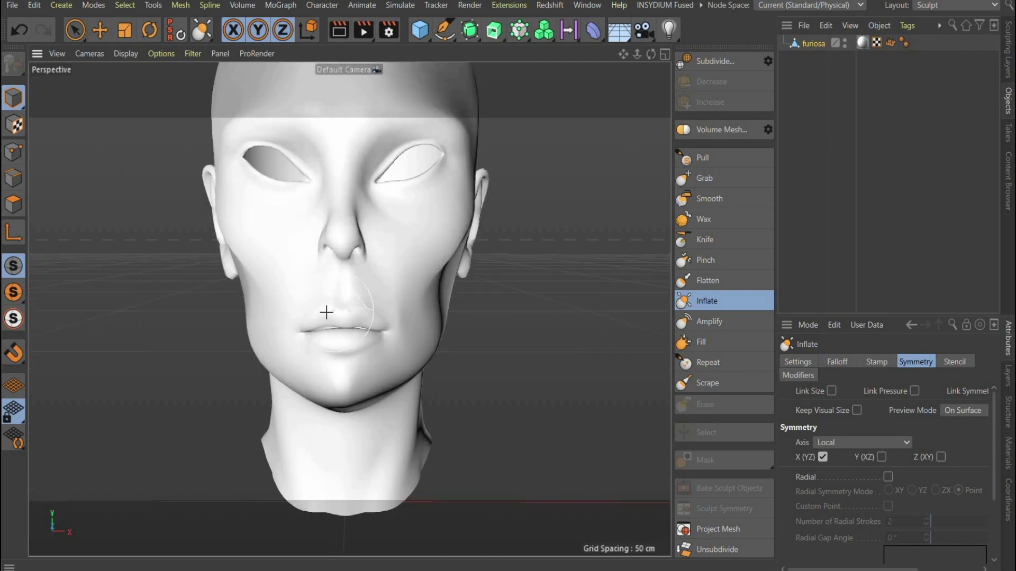
scroll(338, 263, down, 4)
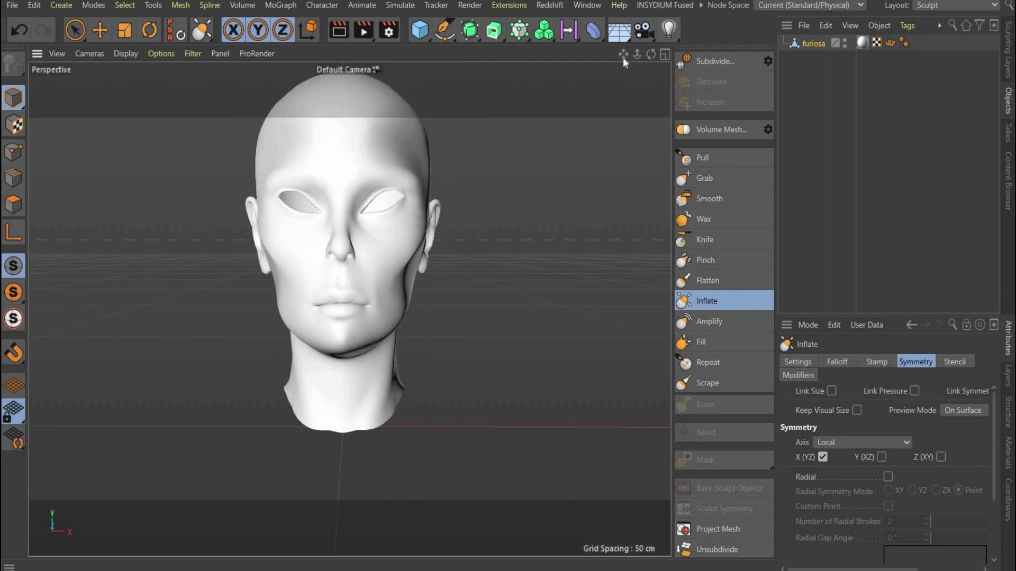
Add a Subdivision Surface generator and make the furiosa mesh its child
drag(623, 56, 623, 87)
drag(470, 30, 517, 56)
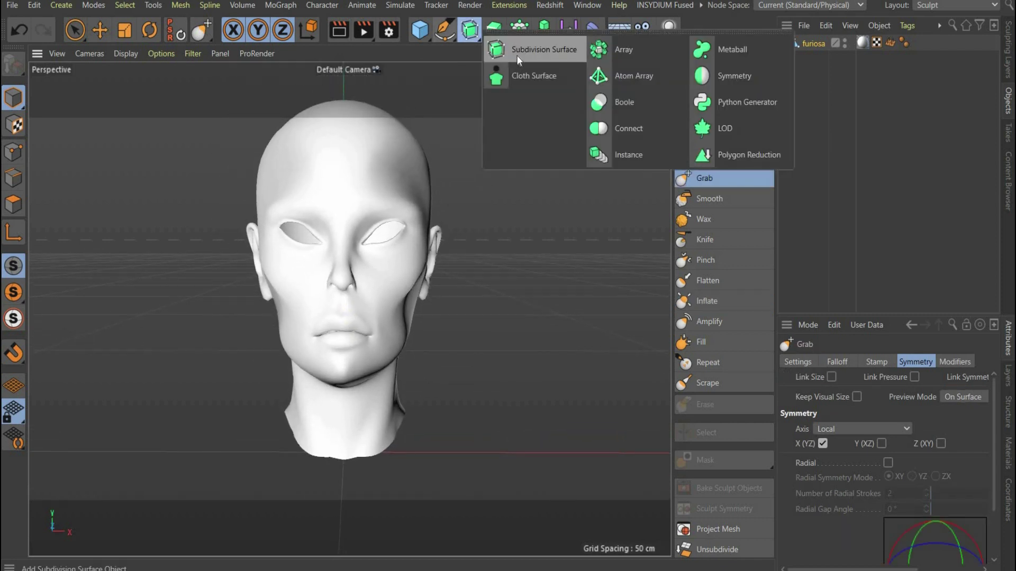
click(517, 52)
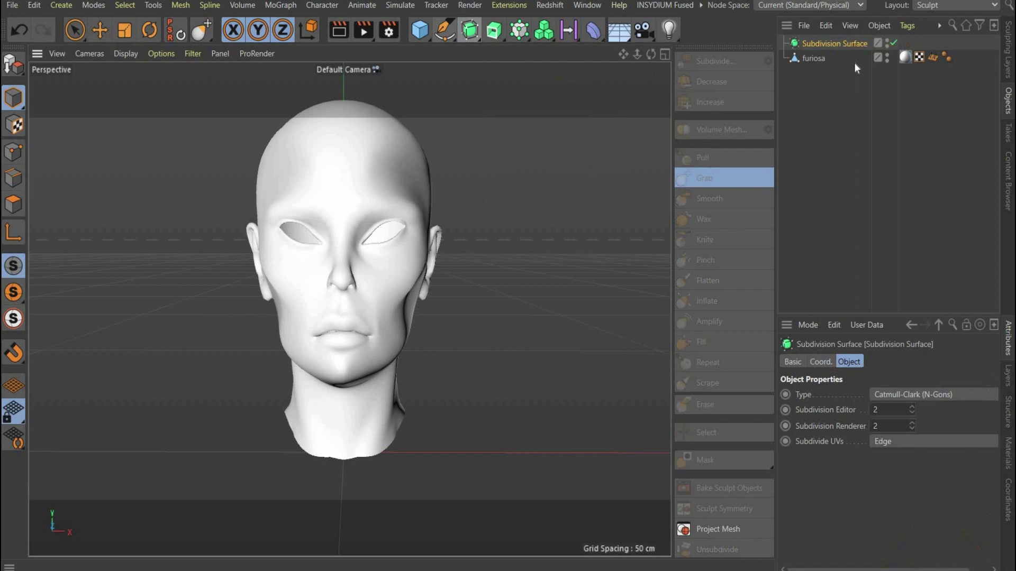
drag(814, 58, 821, 46)
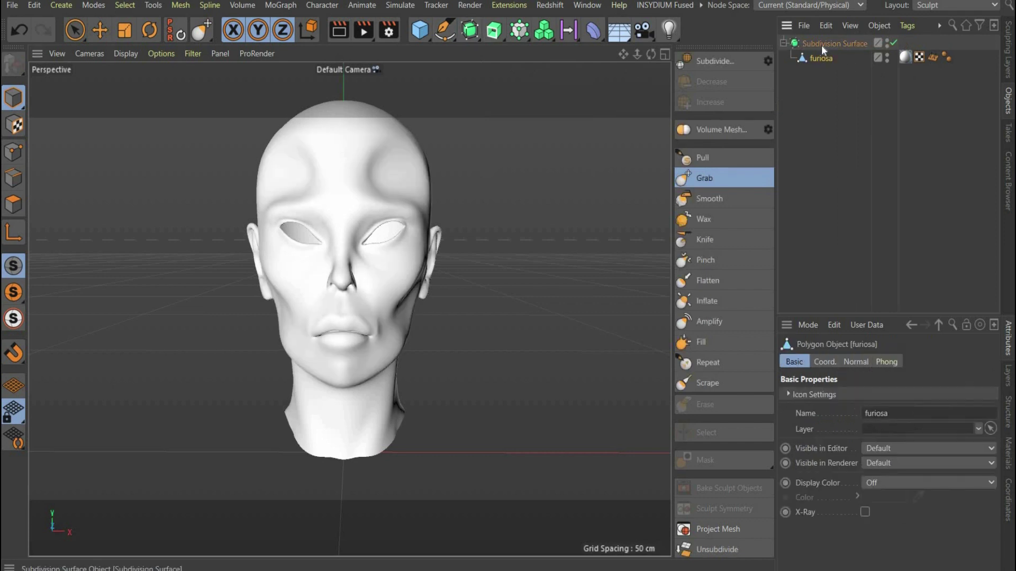
Smooth the forehead and the area around the mouth and chin with the Smooth brush
click(709, 199)
drag(316, 171, 365, 172)
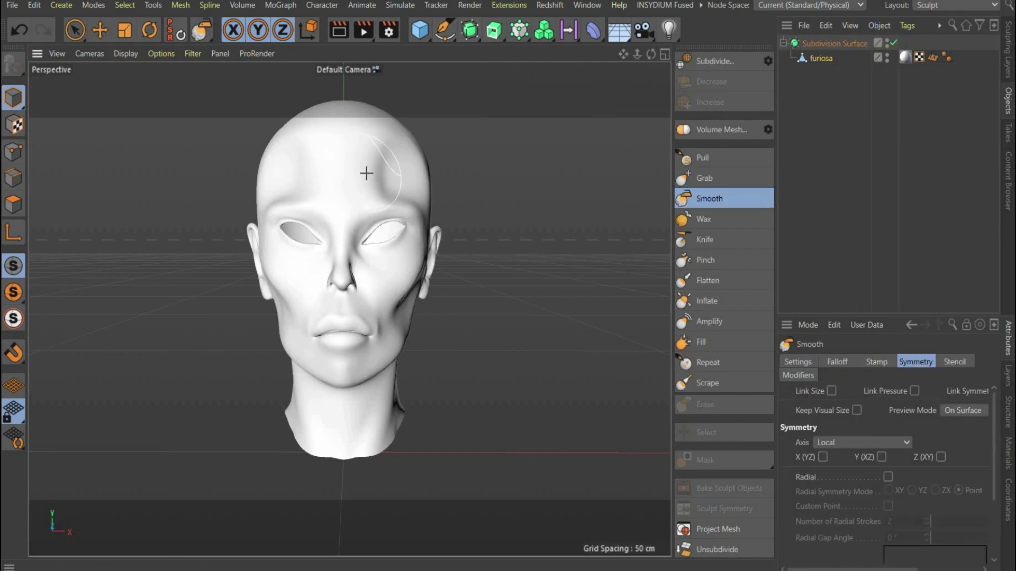
drag(346, 378, 375, 335)
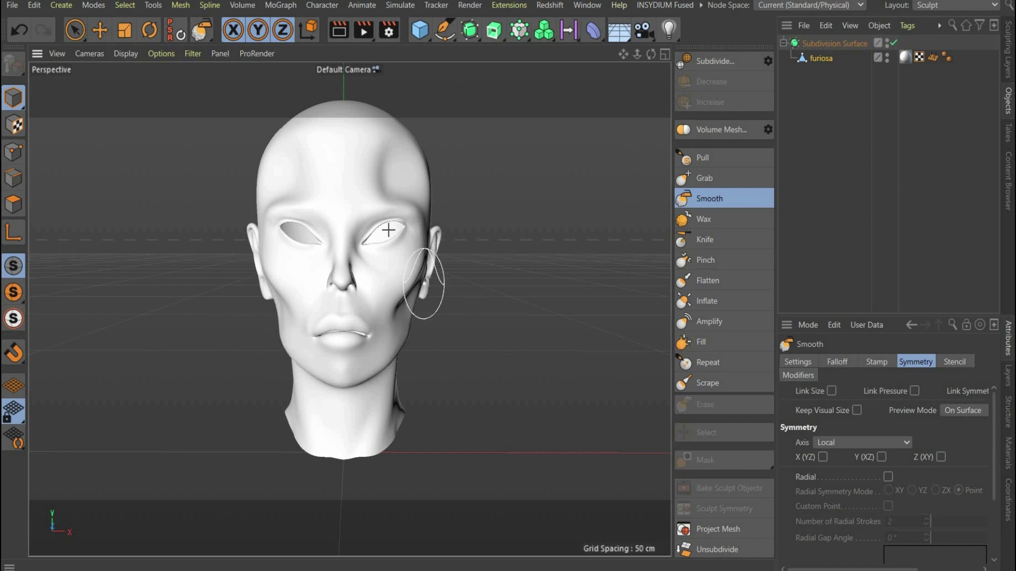
alt+middle_drag(582, 239, 581, 251)
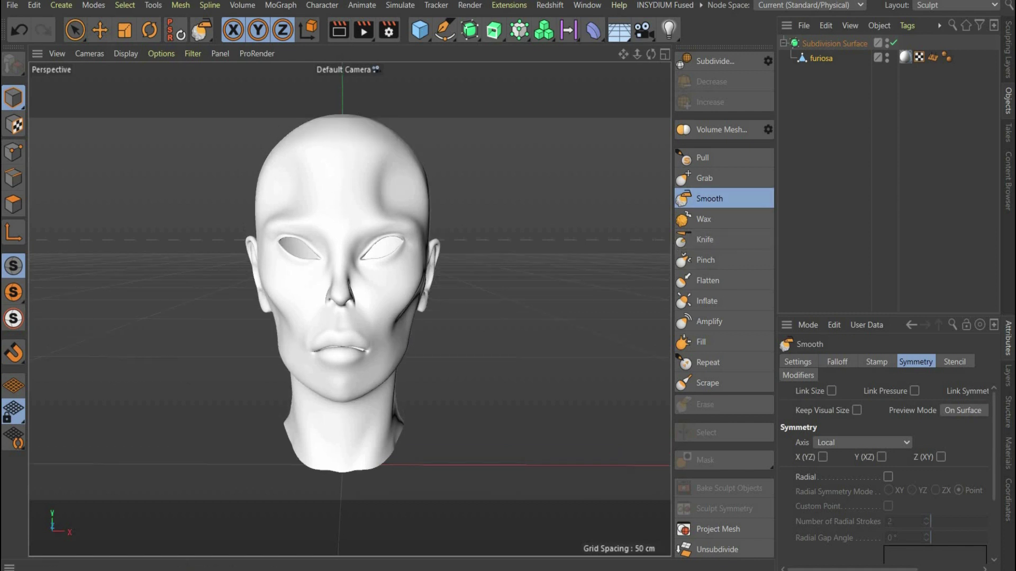
Return to the Standard layout and add a Cone primitive to the scene
click(948, 7)
click(957, 130)
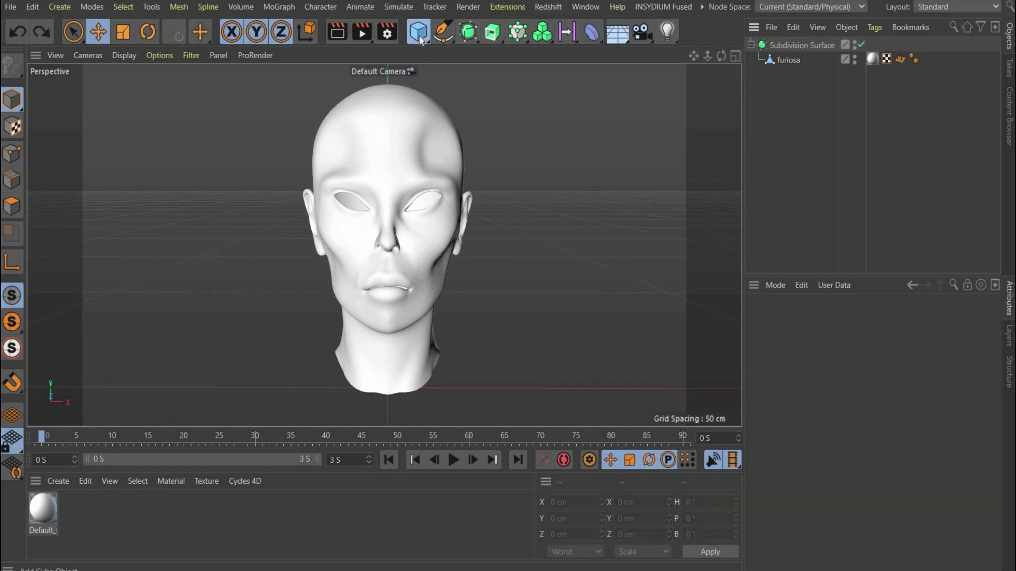
click(418, 32)
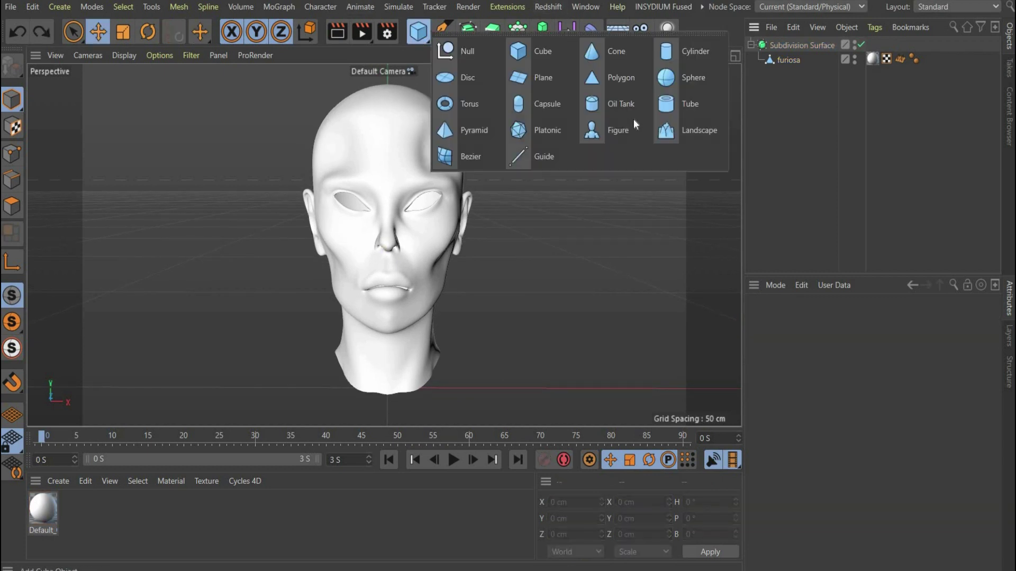
click(637, 59)
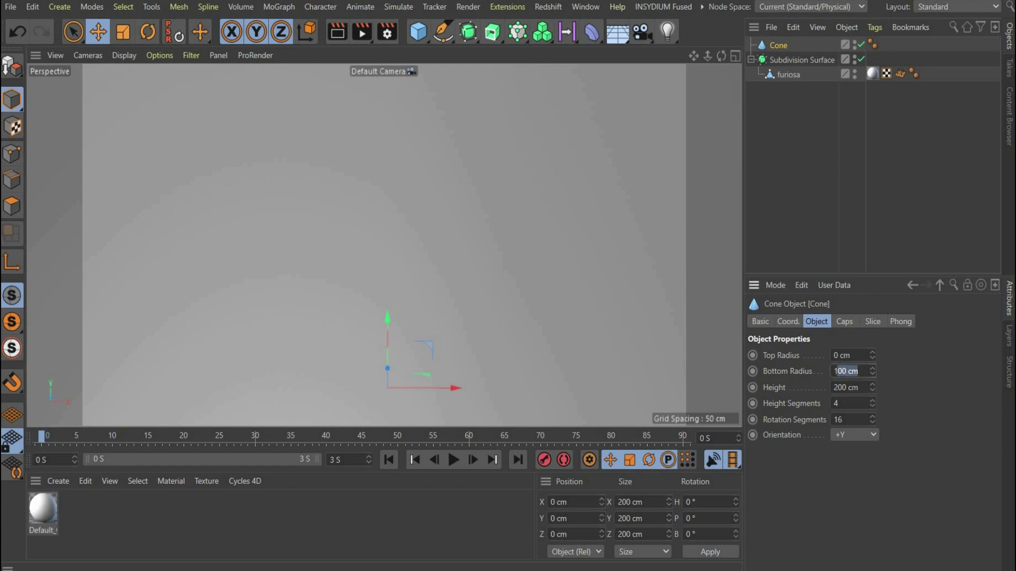
Set the cone's height to 7 cm
key(Tab)
text(7)
key(Return)
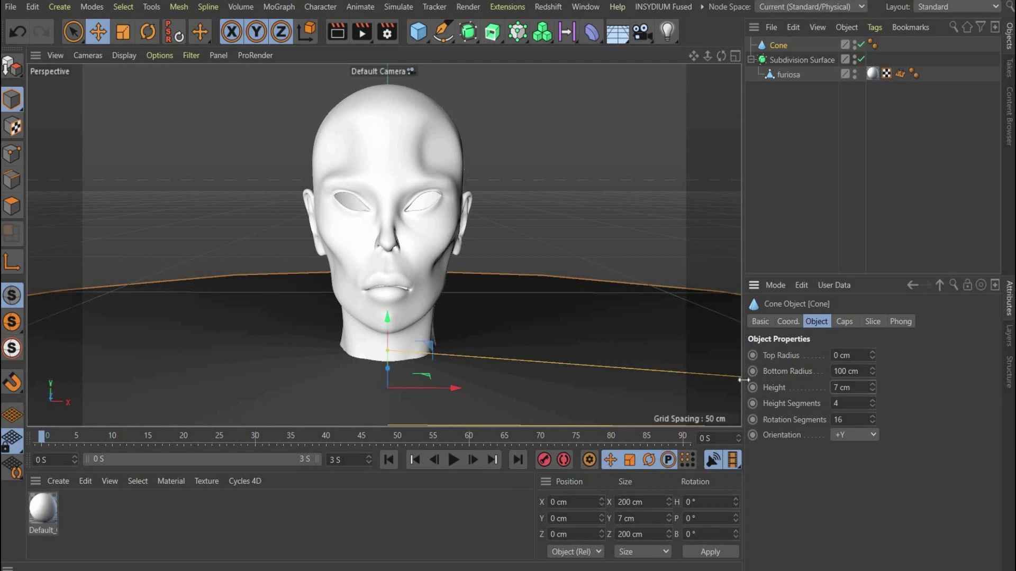
Set the cone's bottom radius to 1 cm
key(shift+Tab)
text(1)
key(Return)
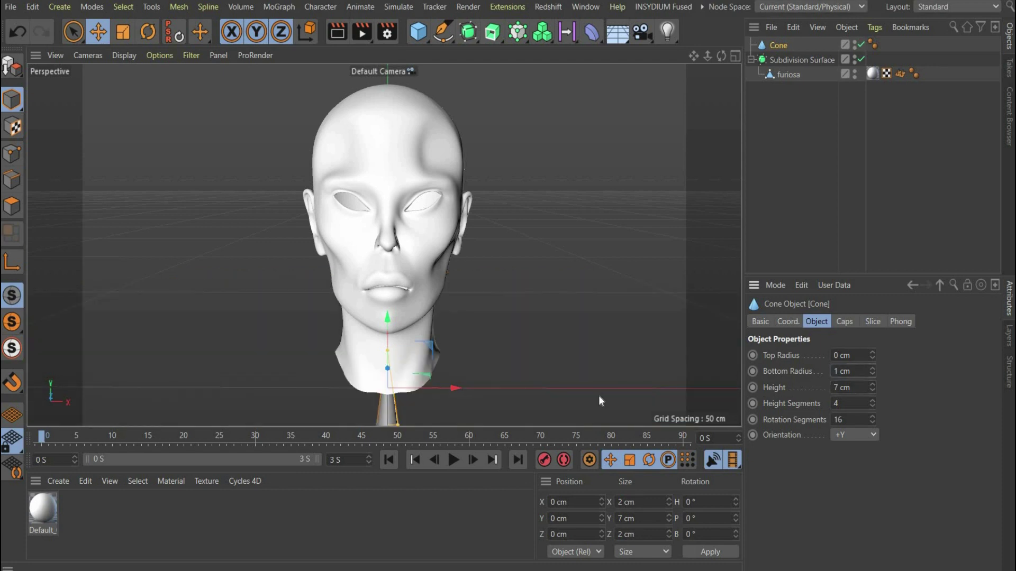
Set the cone's height and rotation segments to 50 and move the cone out beside the head
key(Tab)
key(Tab)
text(50)
key(Tab)
drag(469, 364, 350, 281)
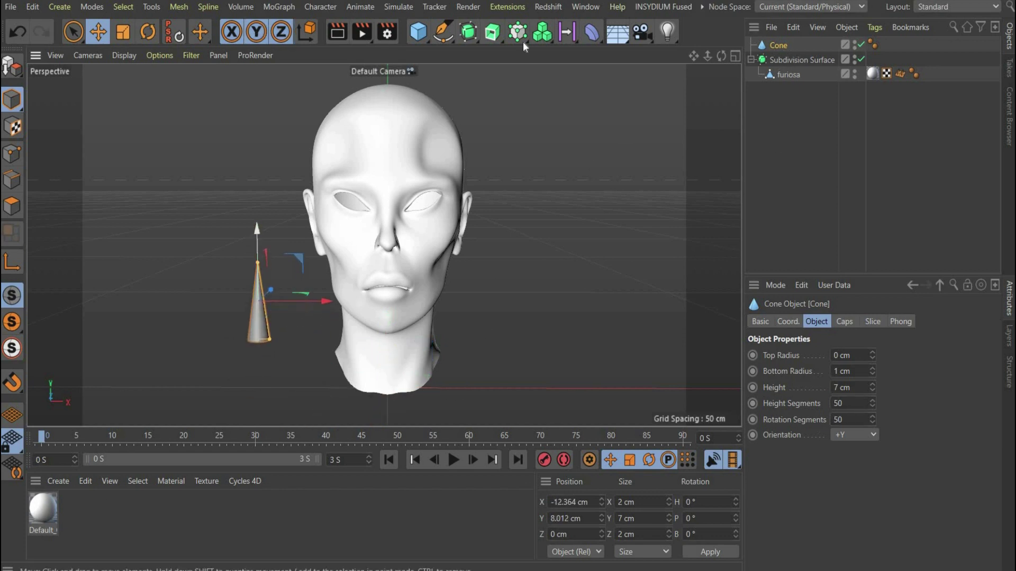
Add a Bend deformer as the cone's child, fit it to the cone and set its strength to 70°
click(587, 34)
click(662, 47)
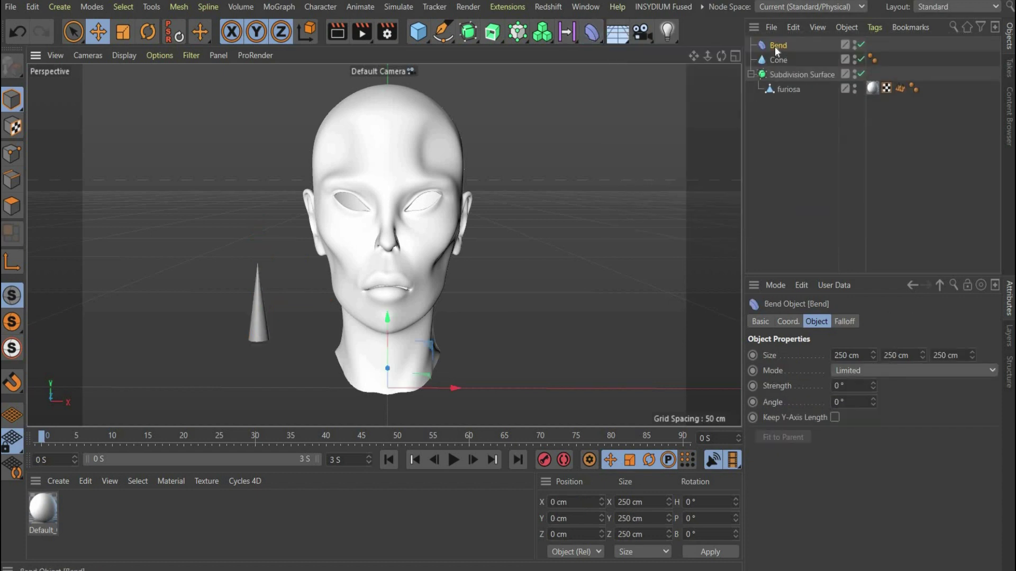
drag(774, 47, 778, 60)
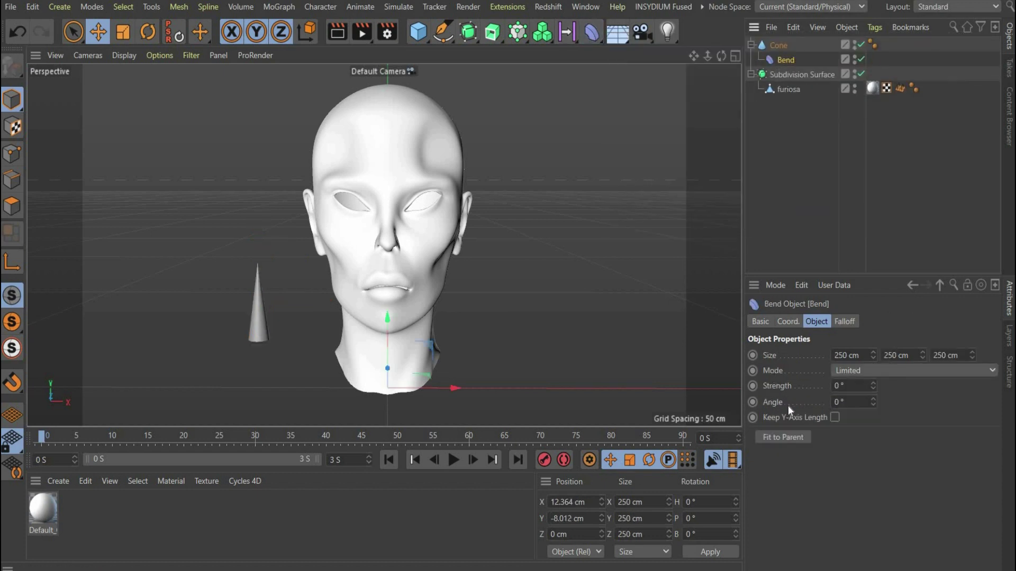
click(781, 440)
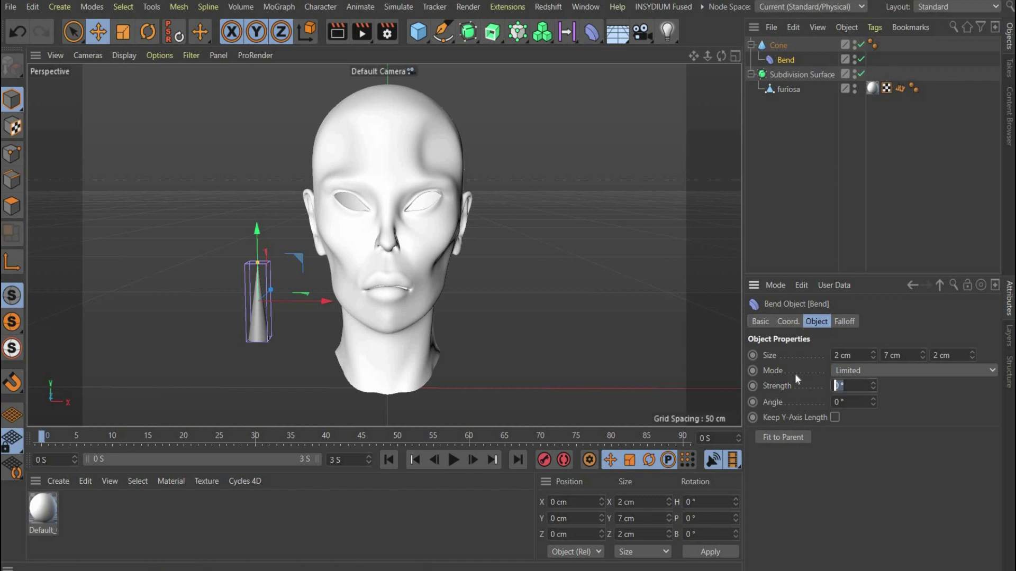
text(70)
key(Return)
key(r)
drag(265, 312, 306, 300)
key(ctrl+z)
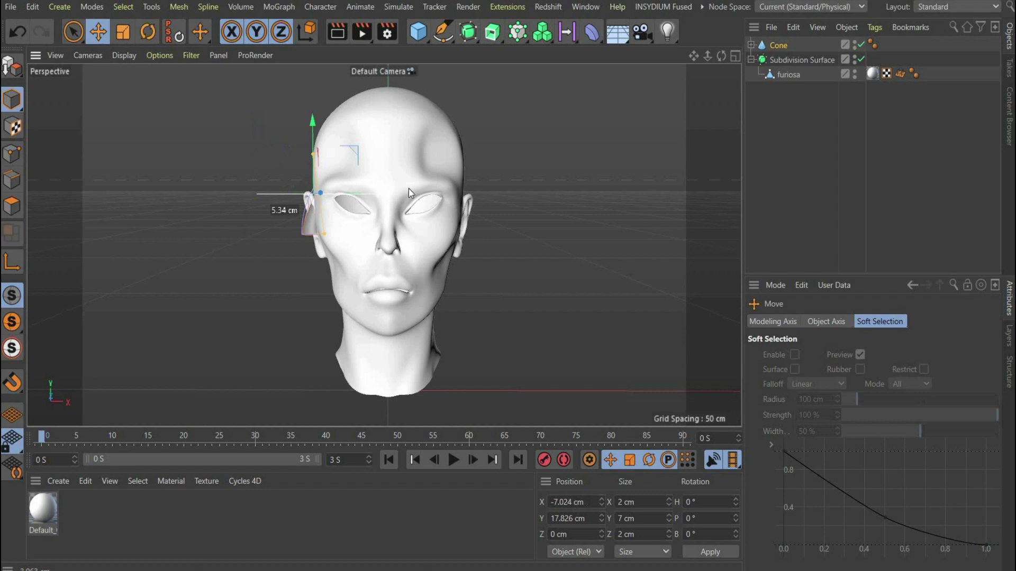
Place the bent cone as a horn on one side of the forehead and a matching copy on the other side
alt+drag(409, 188, 318, 148)
key(e)
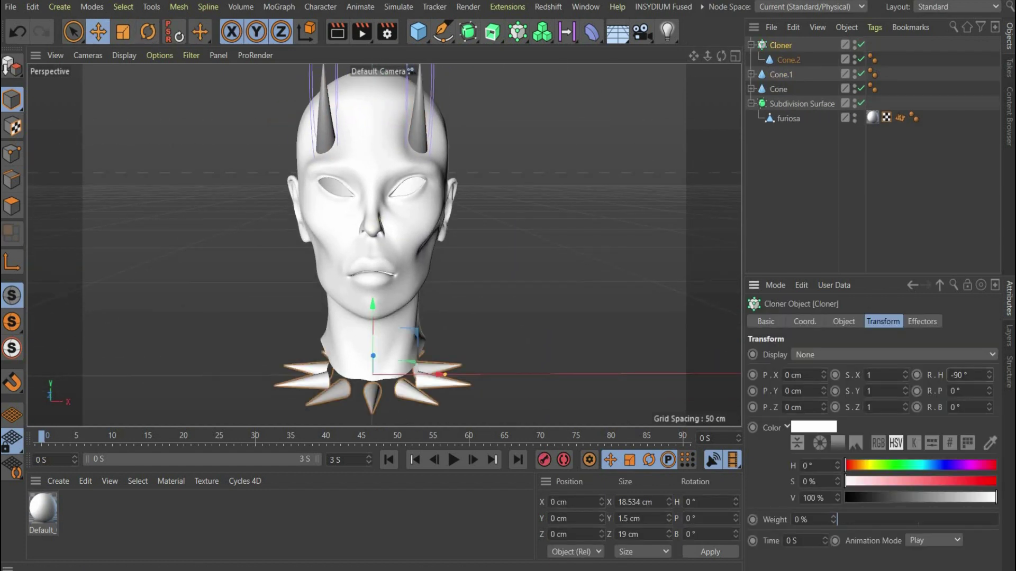
key(Delete)
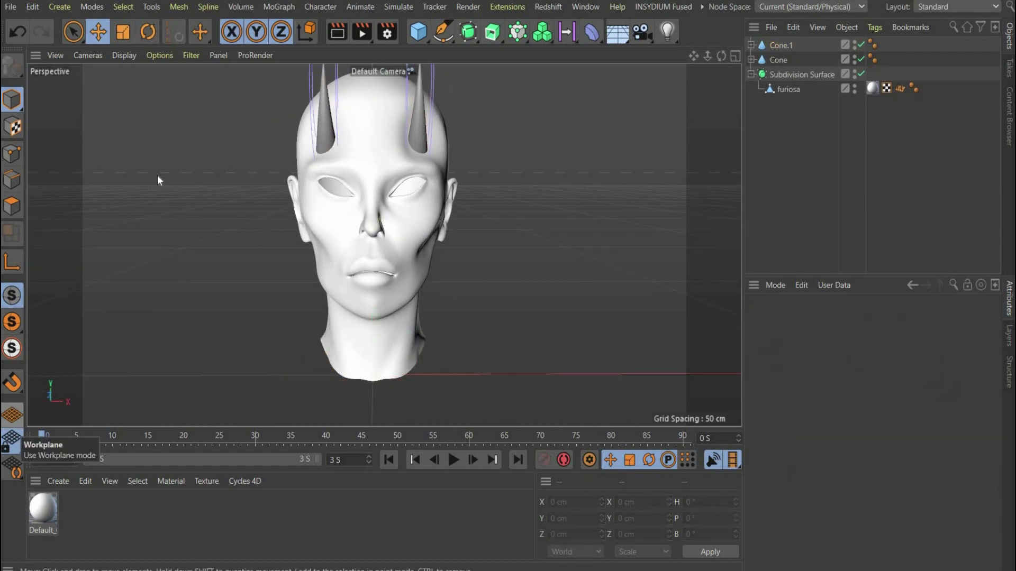
Add a Tube primitive with a 5 cm inner radius, 6 cm outer radius and 3 cm height
drag(418, 32, 687, 110)
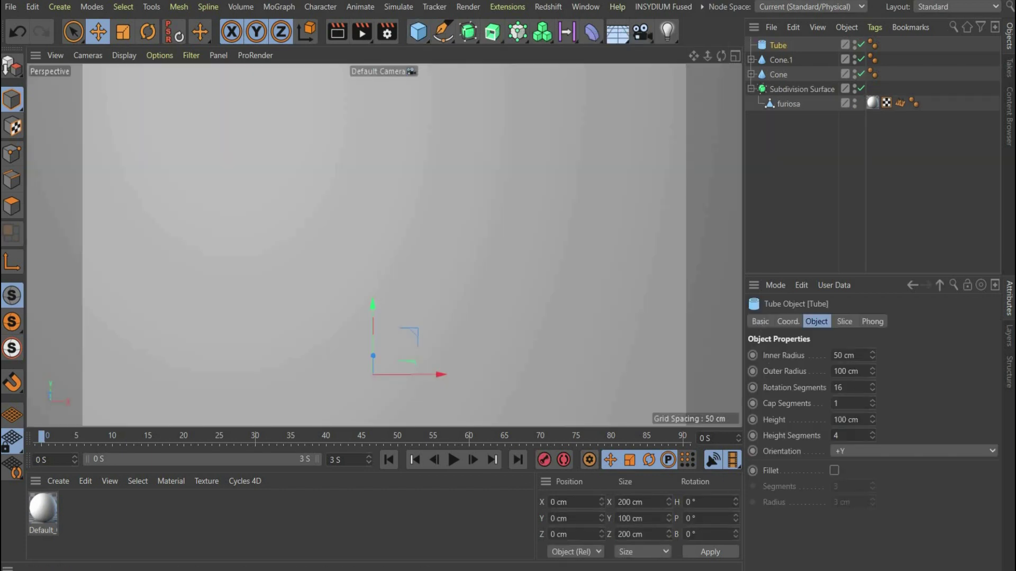
drag(861, 355, 803, 354)
text(5)
key(Return)
drag(861, 371, 773, 367)
text(6)
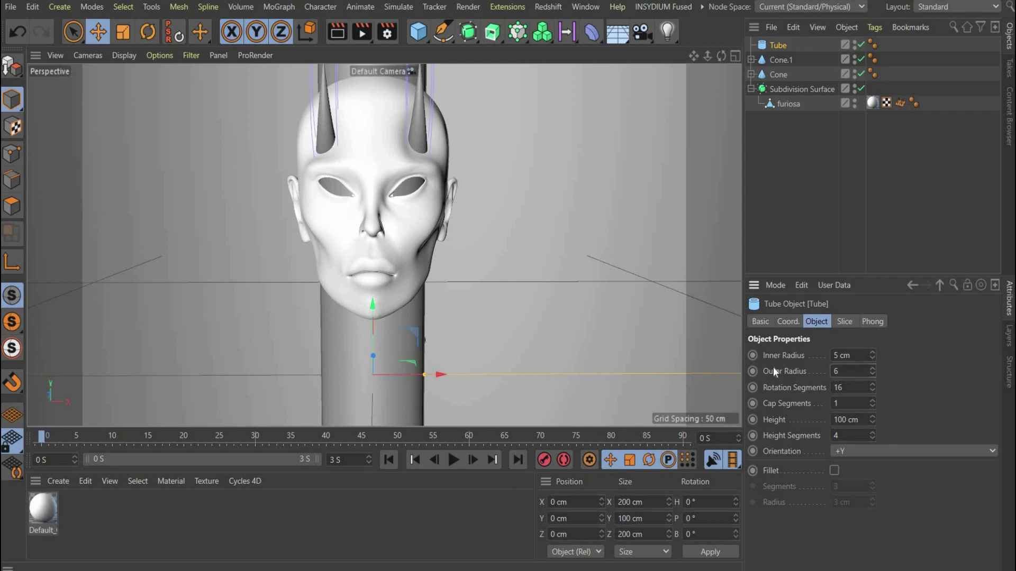
key(Return)
text(3)
key(Return)
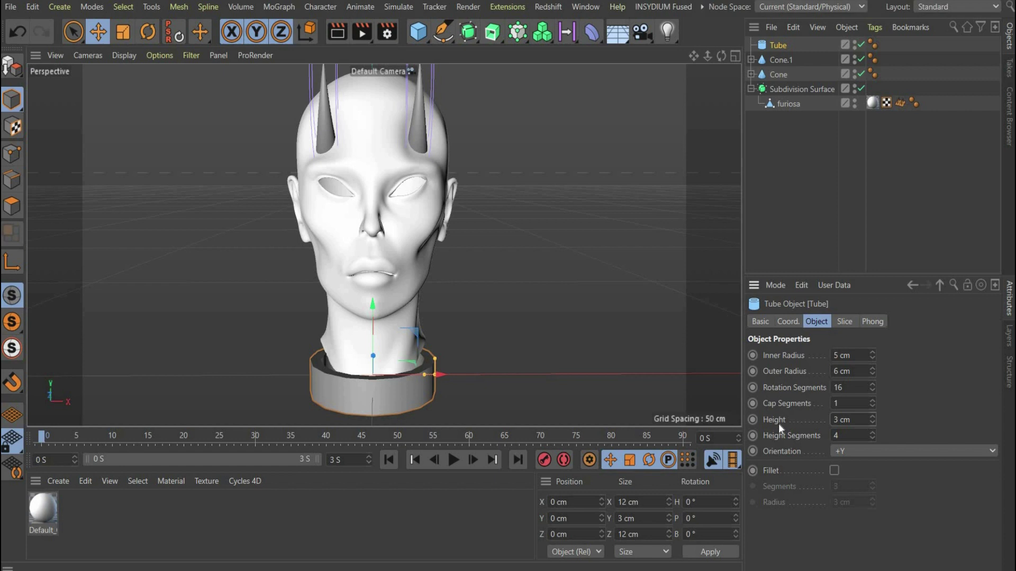
Set the tube's height segments to 30 and enable its fillet
key(Tab)
text(30)
click(835, 470)
Position the tube around the neck as a collar, at about 2.1 cm in Y and 2 cm in Z
drag(373, 304, 373, 259)
alt+drag(374, 259, 512, 284)
drag(491, 356, 514, 355)
alt+drag(514, 354, 376, 368)
drag(379, 261, 379, 274)
alt+drag(380, 275, 397, 291)
Add a new Cone primitive with 5 cm height, 0.75 cm bottom radius and -X orientation
click(418, 31)
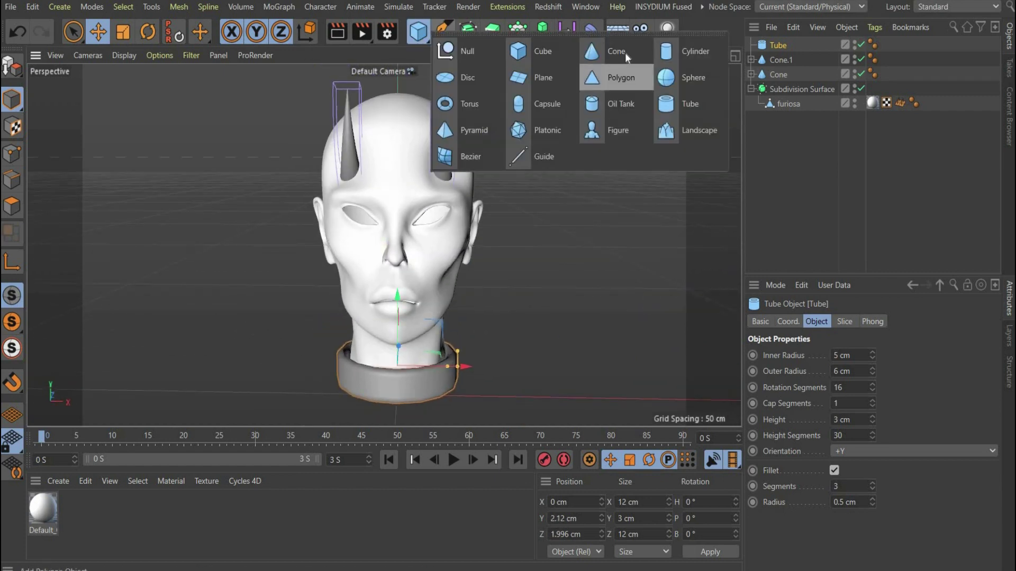
click(624, 53)
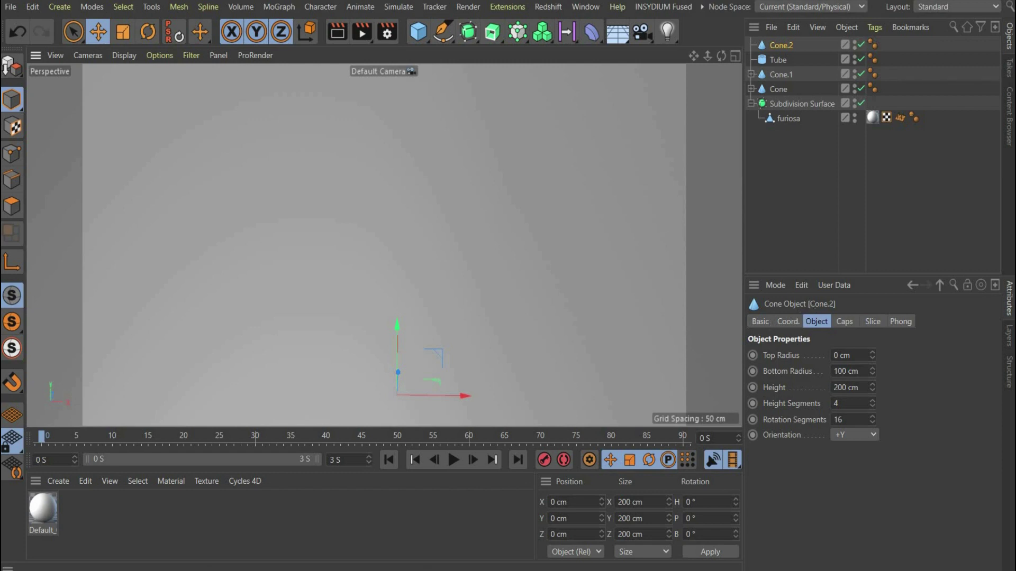
click(847, 388)
text(5)
key(Return)
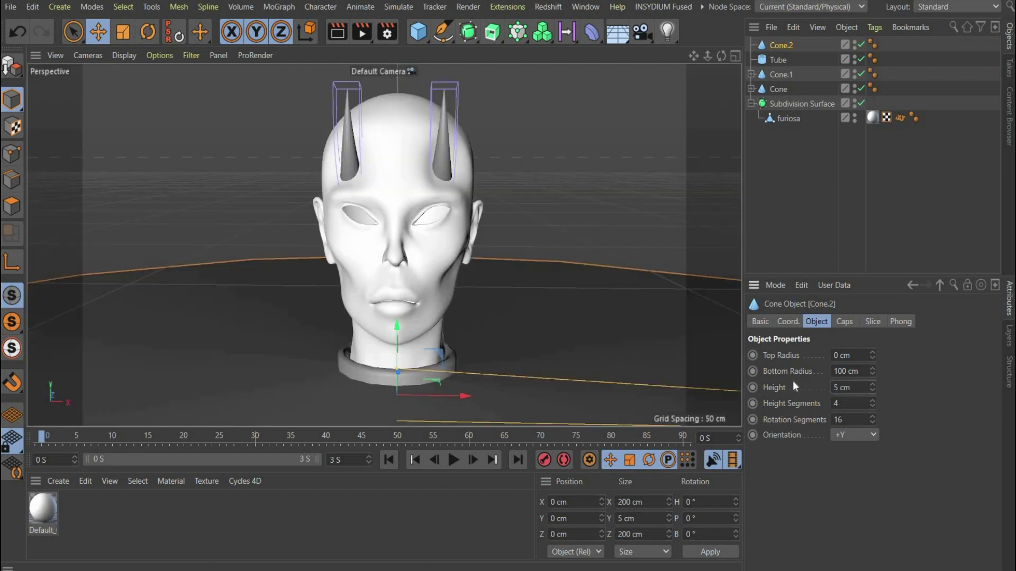
key(shift+Tab)
text(0,75 cm)
key(Return)
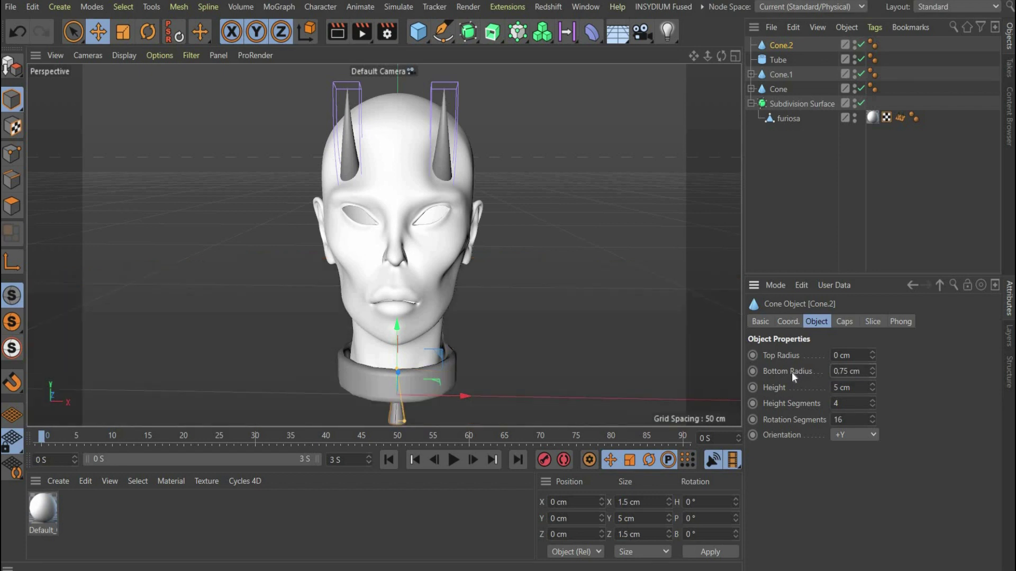
click(834, 436)
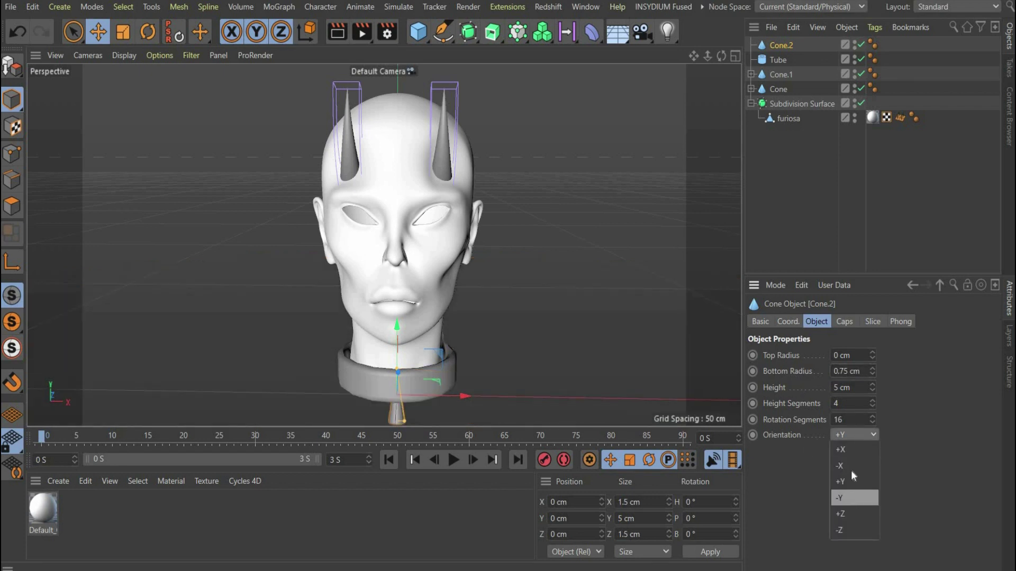
click(851, 471)
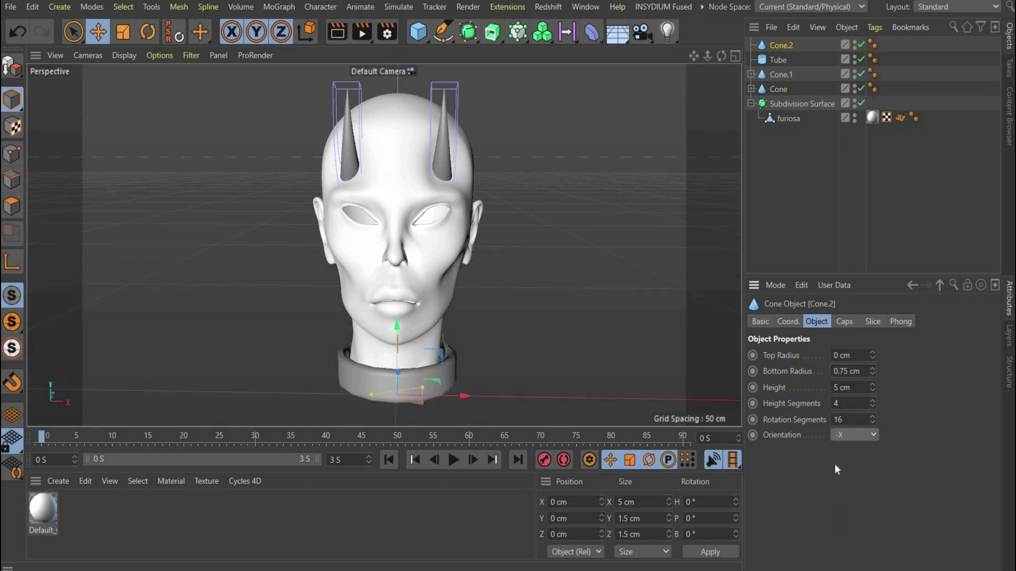
Add a MoGraph Cloner and make the small spike cone its child
click(525, 40)
click(248, 33)
drag(70, 19, 477, 107)
click(401, 126)
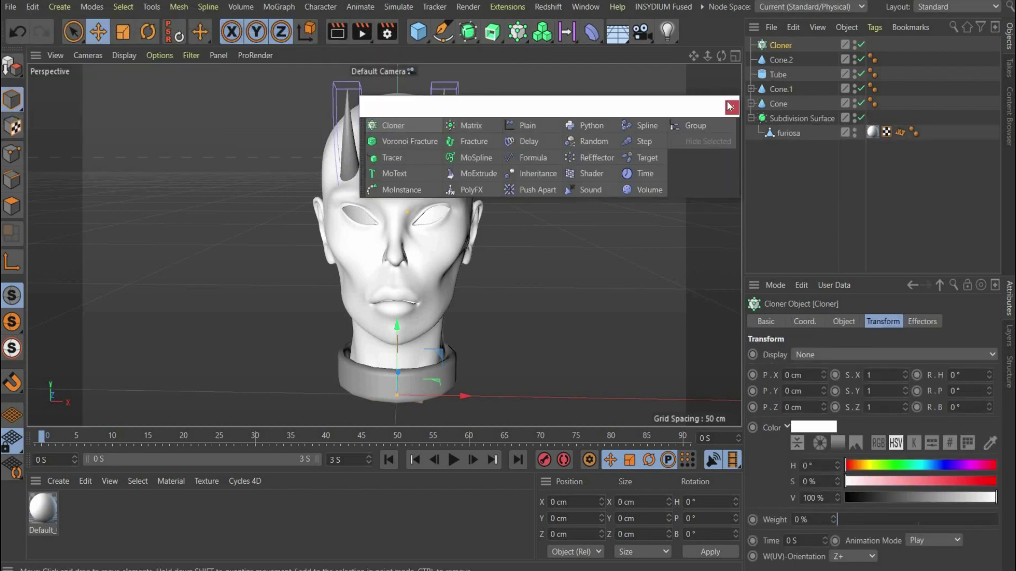
click(730, 106)
drag(780, 59, 780, 46)
click(779, 47)
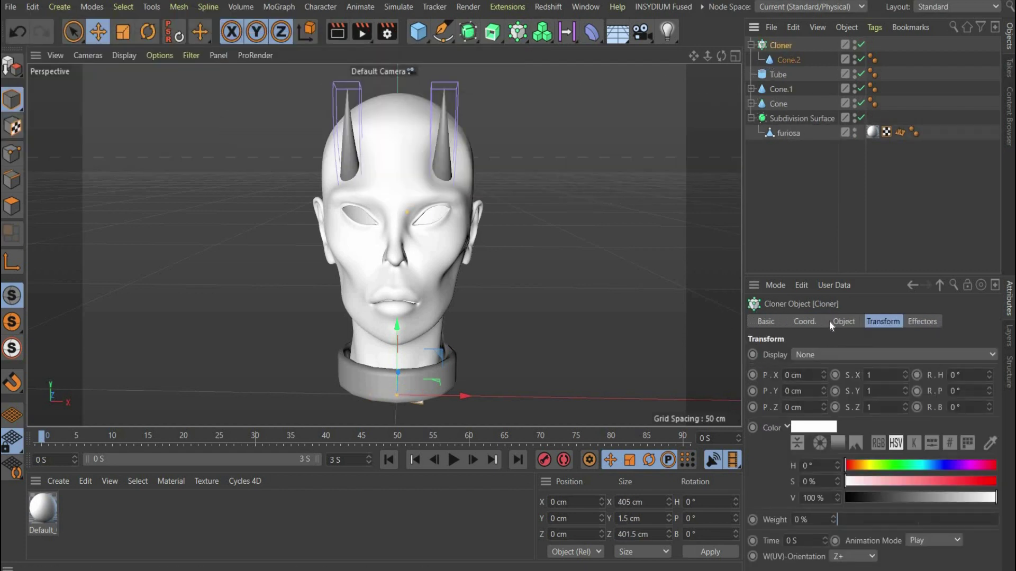
Set the cloner to Radial mode with a count of 10 and a radius of 7 cm
click(841, 322)
click(848, 355)
click(871, 409)
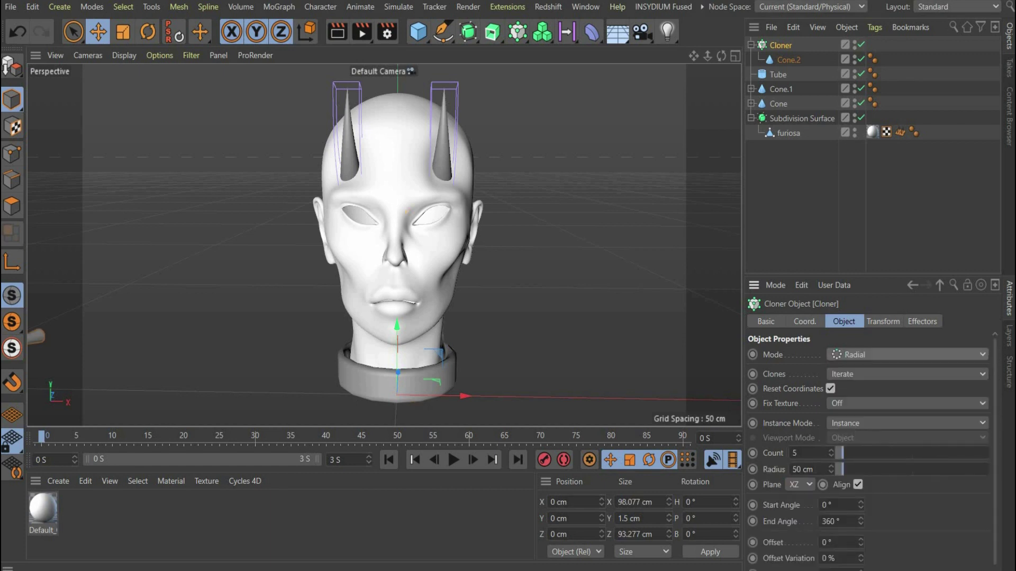
drag(809, 453, 708, 452)
text(10)
key(Return)
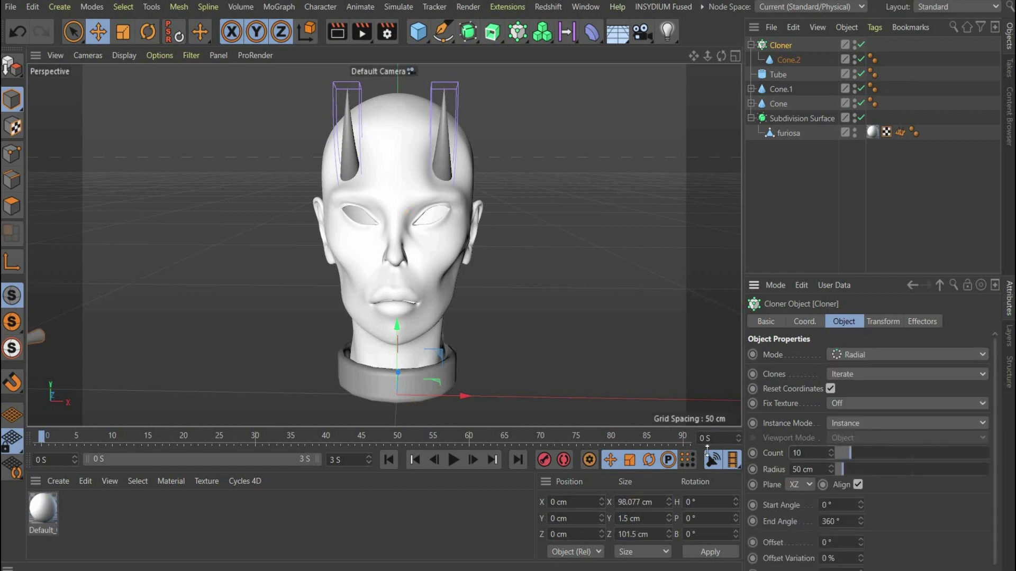
drag(818, 469, 715, 473)
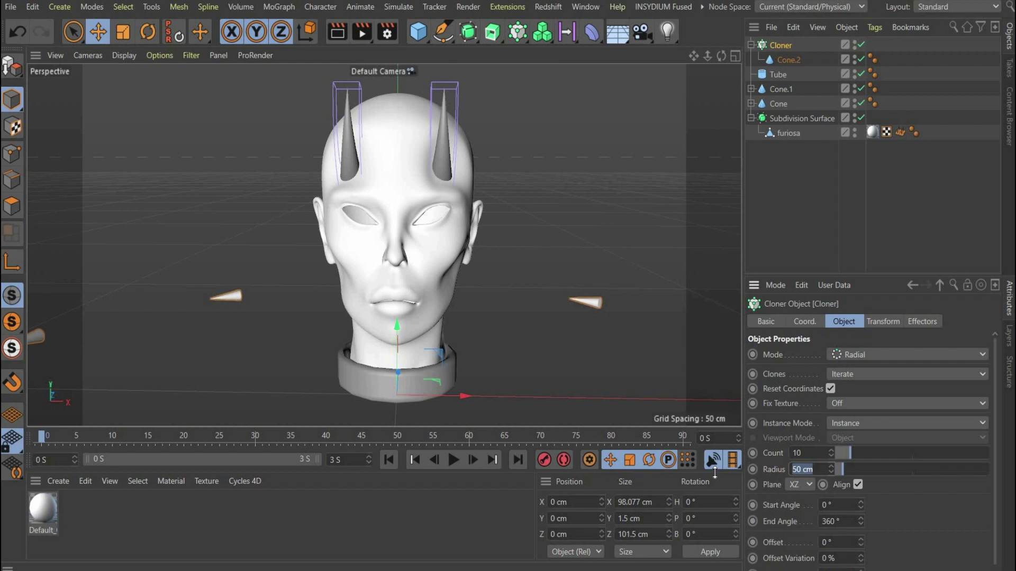
text(7)
key(Return)
Turn the clones outward with a -90° heading rotation and align the cloner with the collar at about 2.05 cm in Y
drag(397, 333, 392, 304)
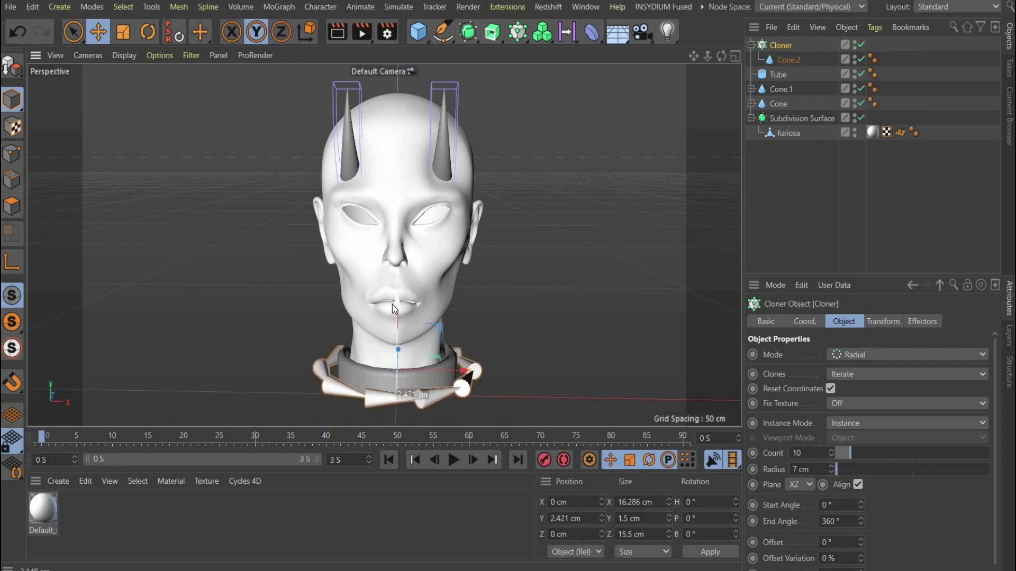
click(893, 325)
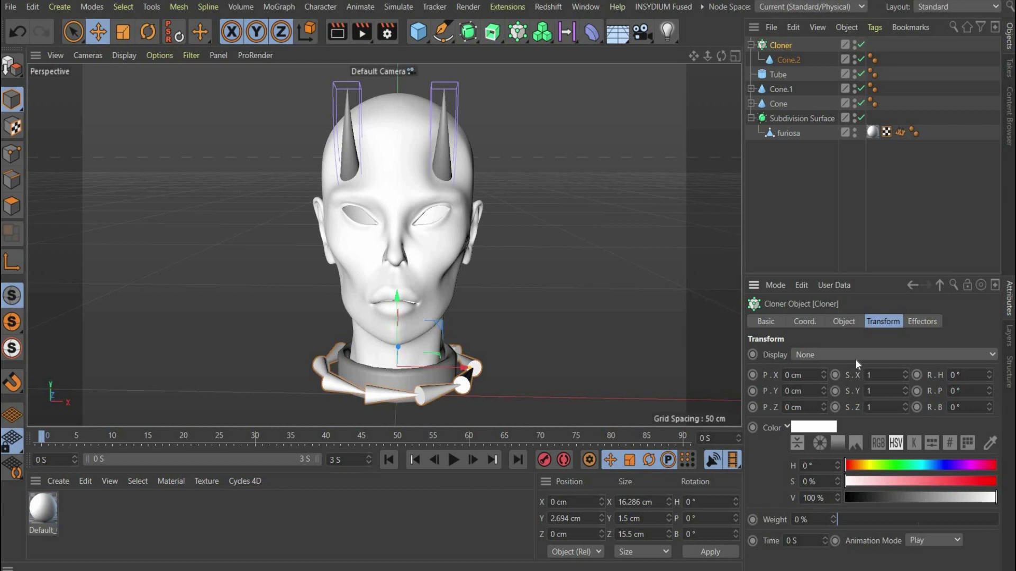
text(-90)
key(Return)
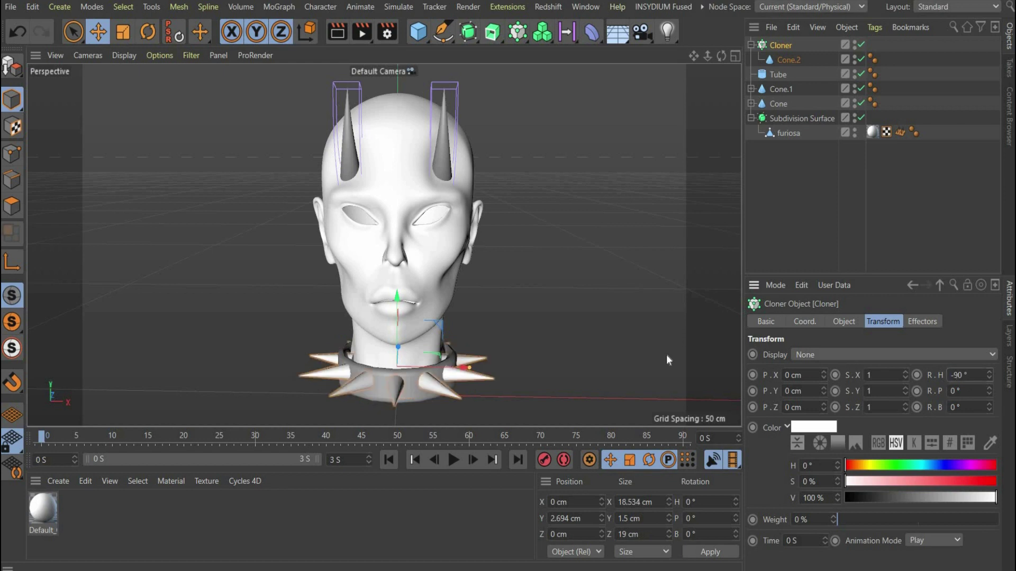
drag(404, 301, 413, 310)
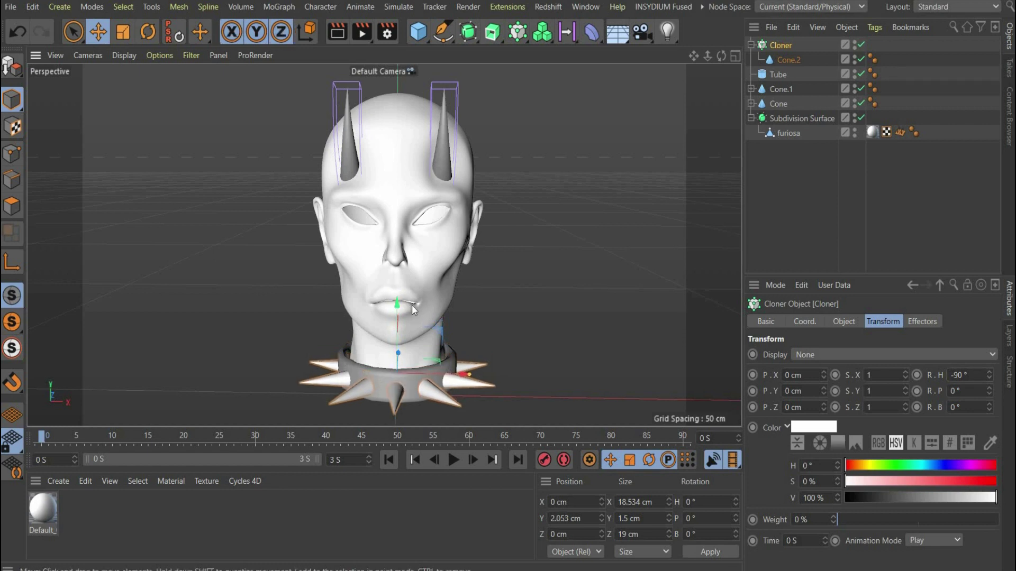
Delete the existing default material, then create a new material and open it for editing
click(41, 516)
key(Delete)
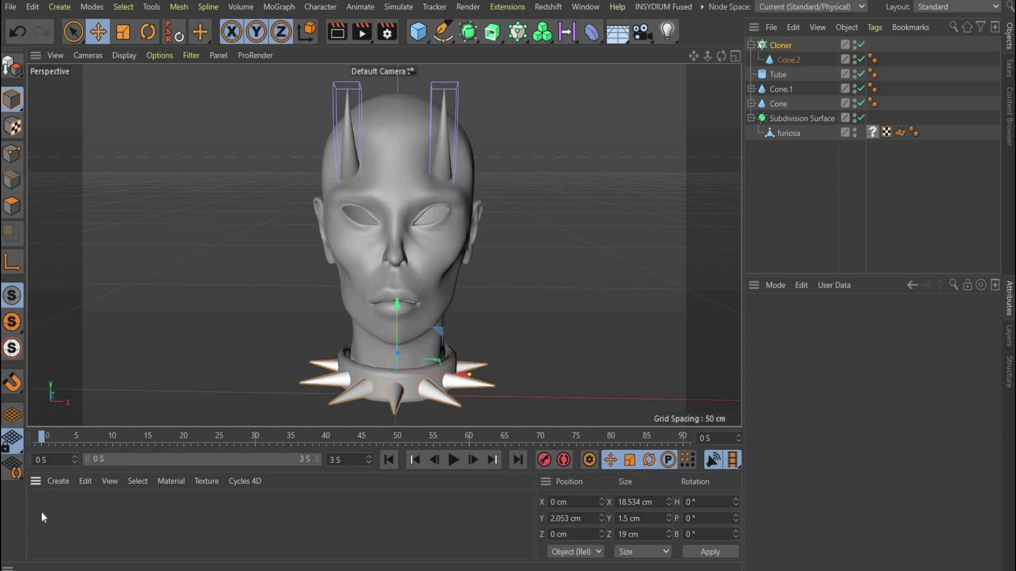
double_click(41, 513)
double_click(42, 512)
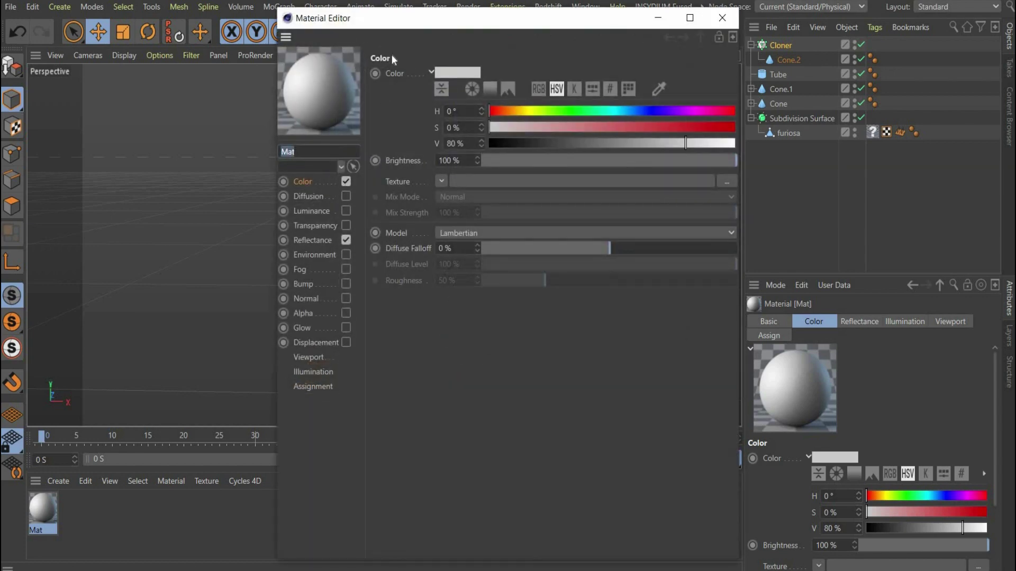
Disable the material's Color channel and replace its default reflectance layer with a Beckmann layer
drag(465, 19, 673, 18)
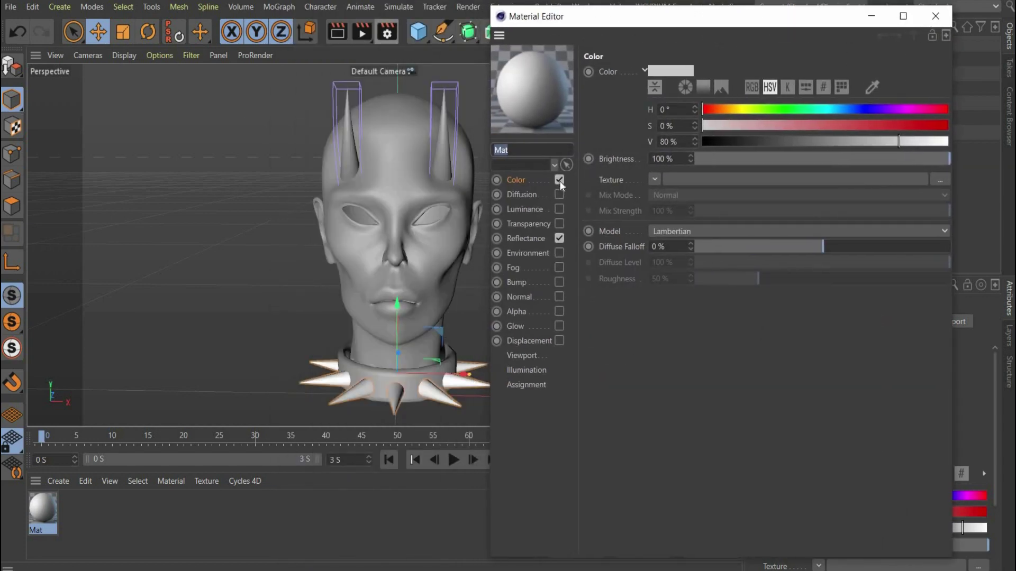
click(559, 181)
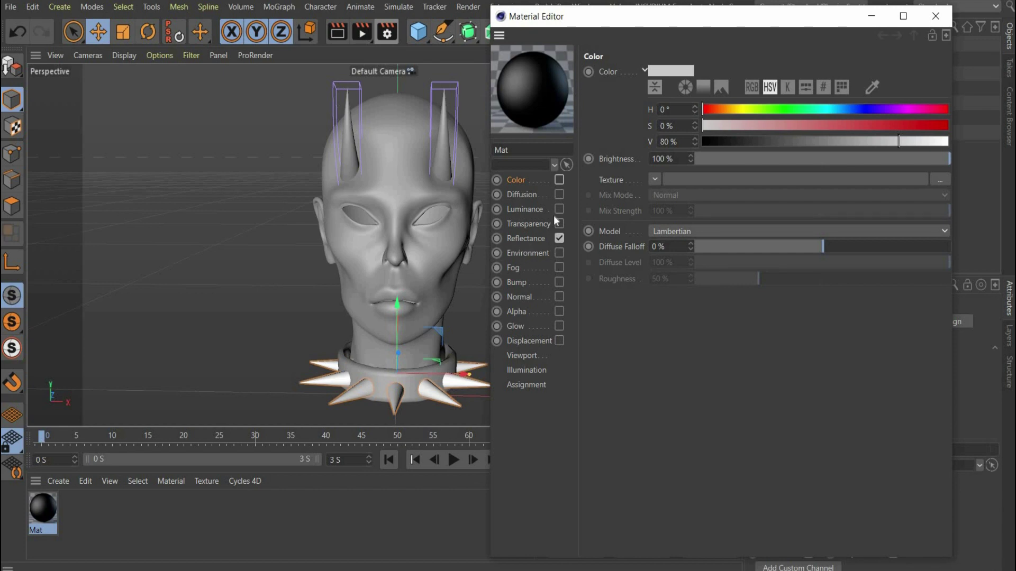
click(531, 238)
click(643, 105)
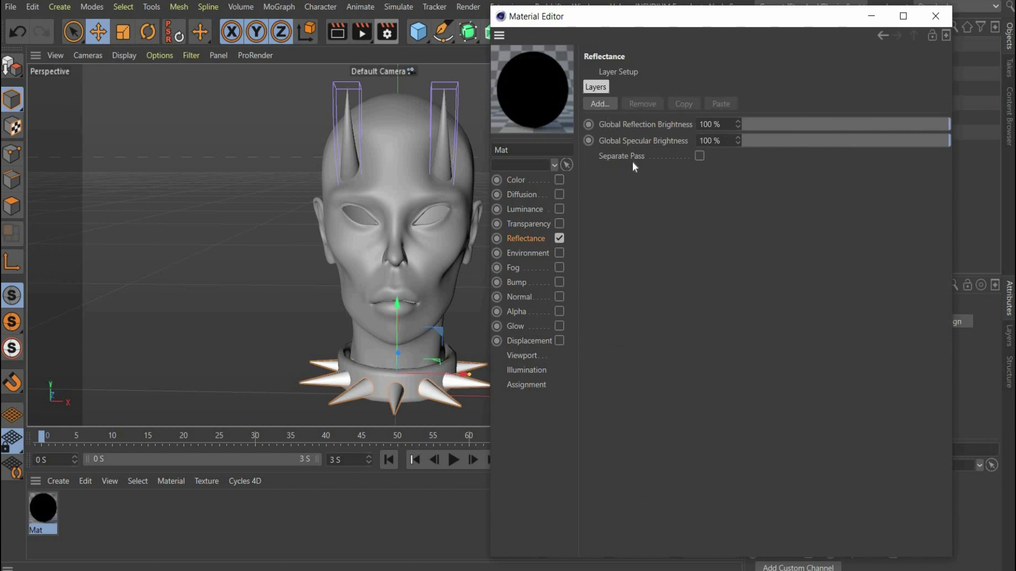
click(606, 104)
click(643, 106)
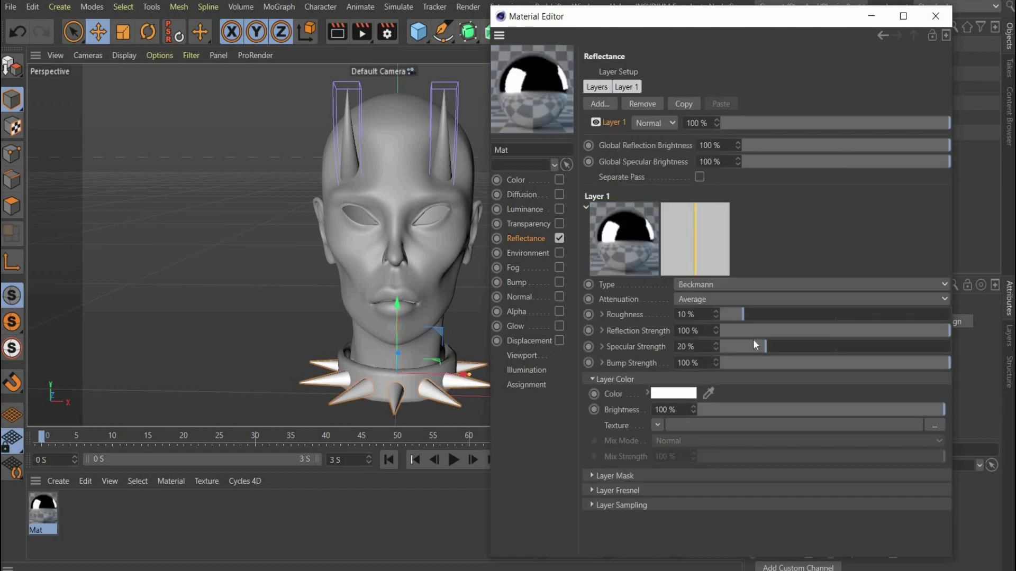
Set the Beckmann layer's specular strength to 0% and its roughness to 20%
drag(765, 346, 589, 318)
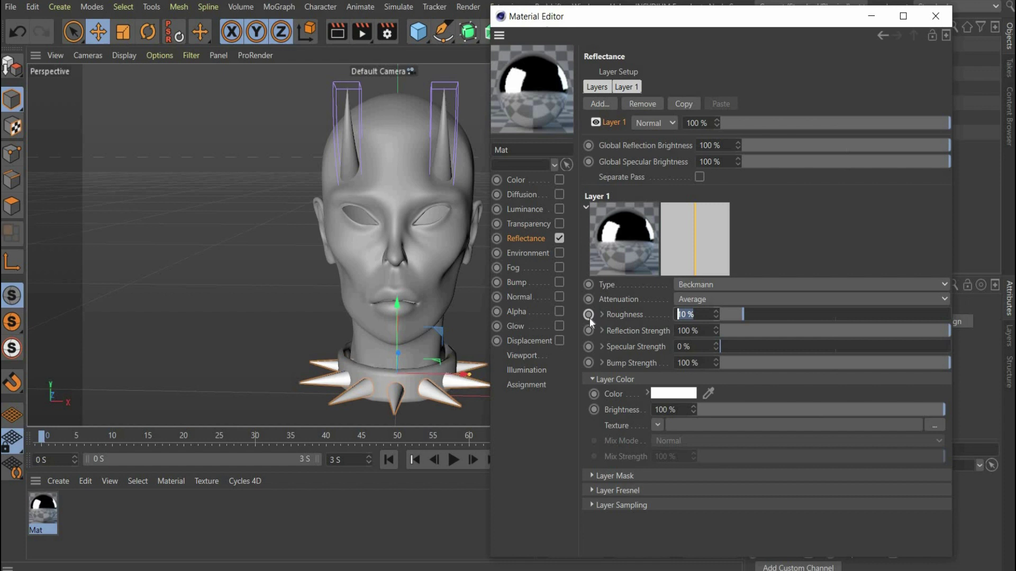
text(20)
key(Return)
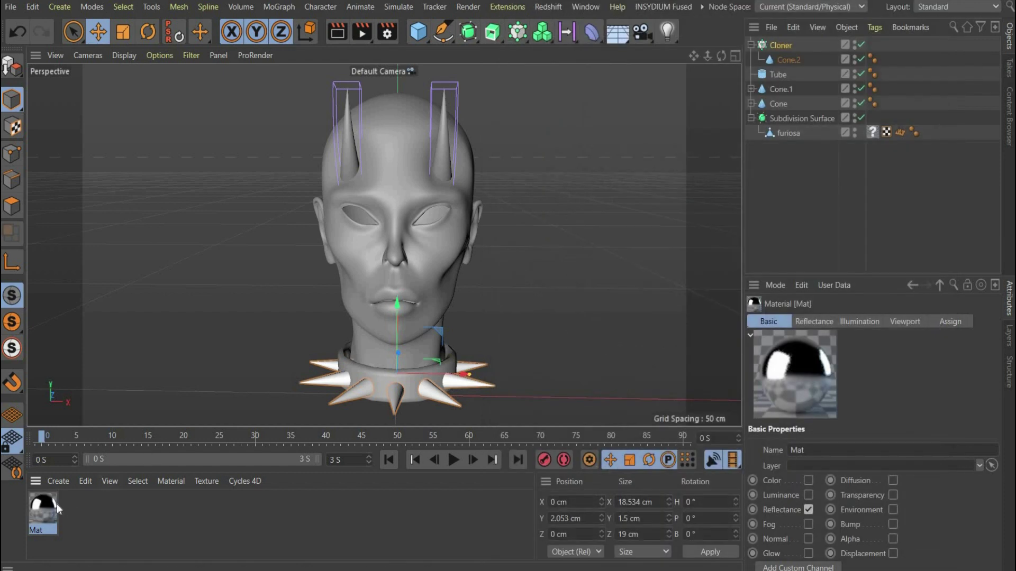
Apply the reflective metal material to the head, both horns, the collar tube and the collar spikes
drag(43, 508, 859, 134)
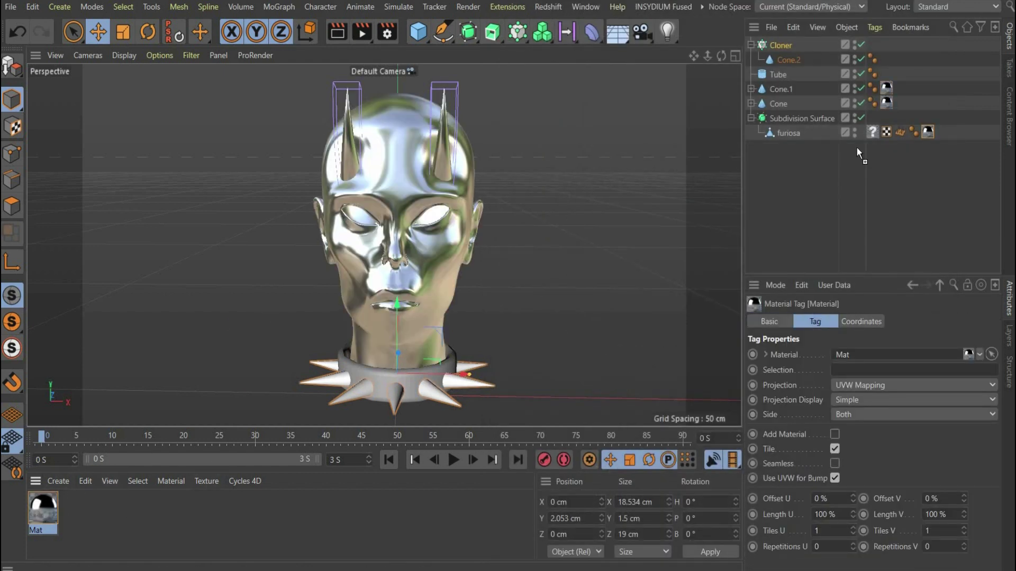
drag(589, 278, 862, 118)
drag(43, 508, 367, 392)
drag(43, 508, 418, 386)
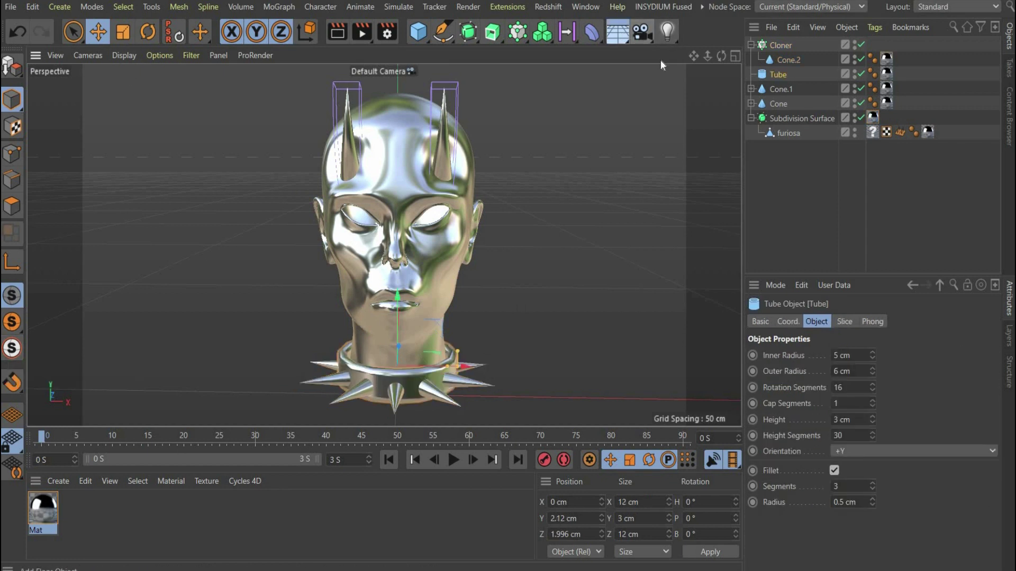
Add a Sky object, then create a new material and assign it to the sky
click(617, 33)
click(665, 78)
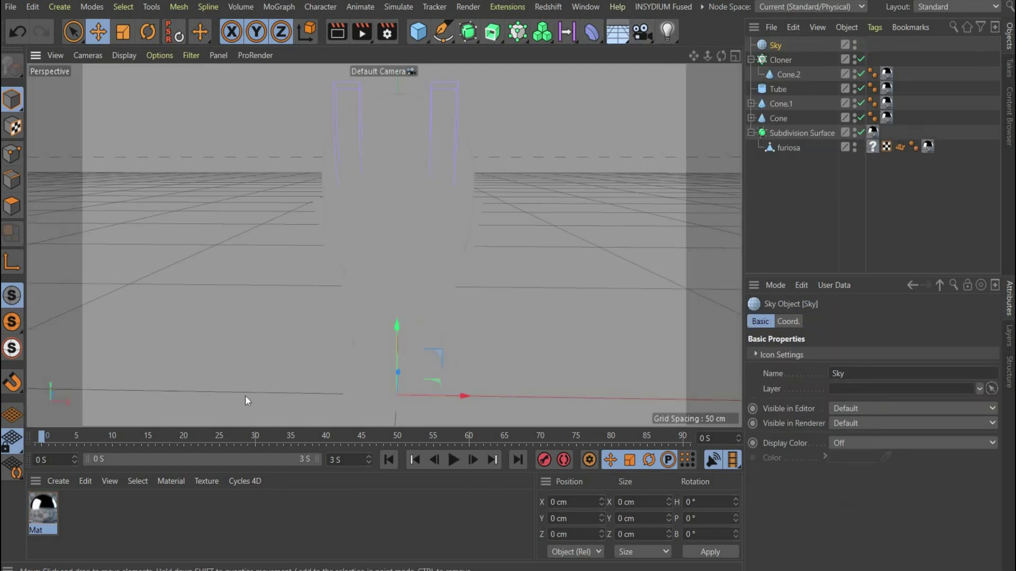
double_click(98, 528)
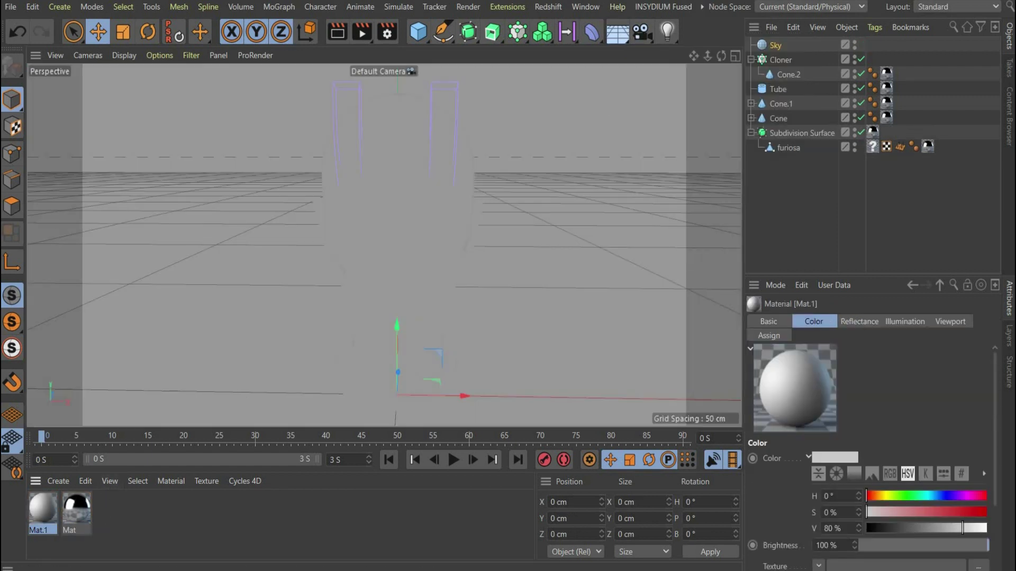
drag(44, 512, 829, 43)
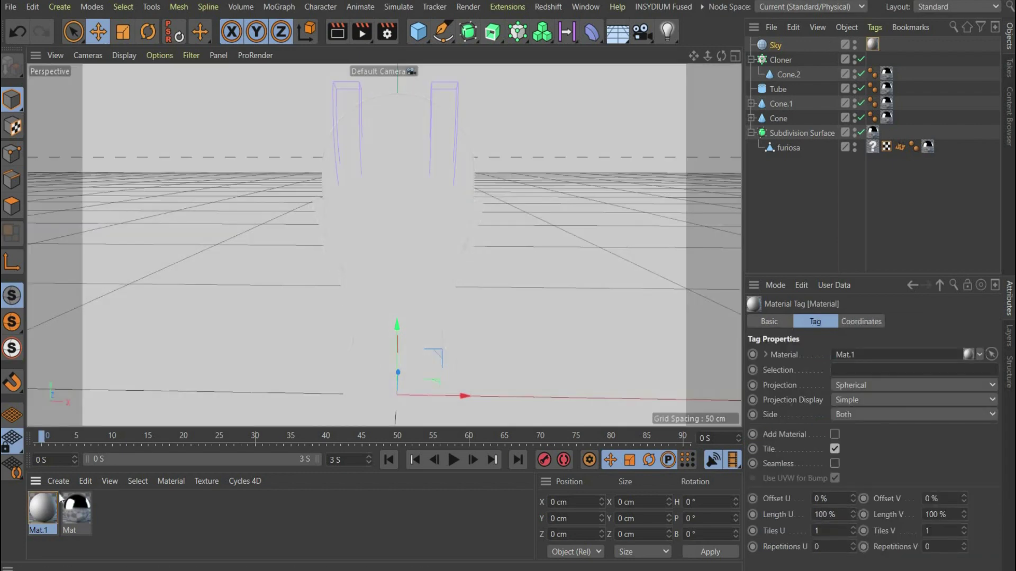
Disable the sky material's Reflectance and Color channels and enable its Luminance channel
double_click(55, 503)
drag(496, 12, 759, 13)
click(602, 231)
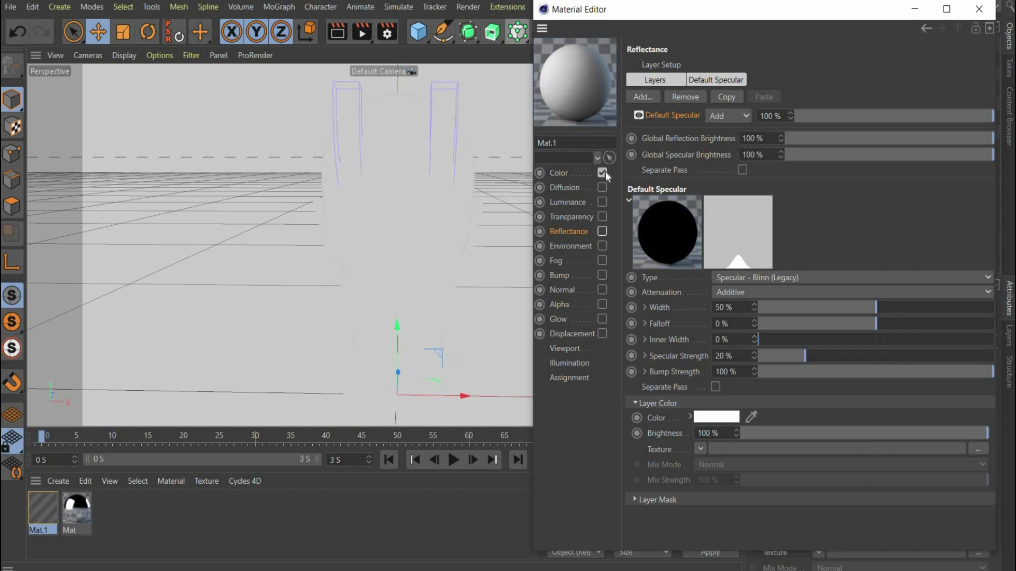
click(603, 173)
click(602, 204)
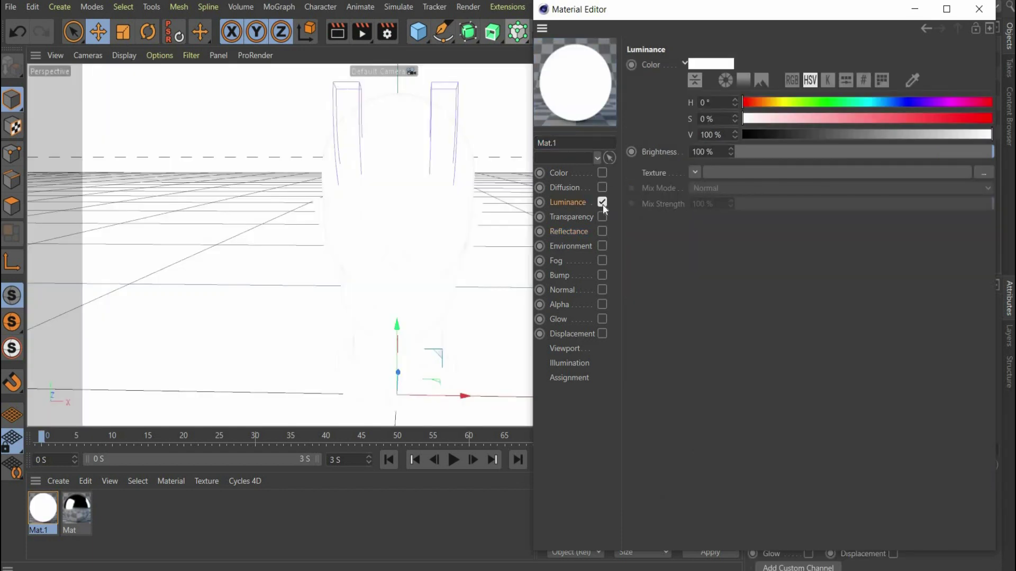
Load 5.jpg as the sky material's luminance texture, copying the image to the project location
click(695, 171)
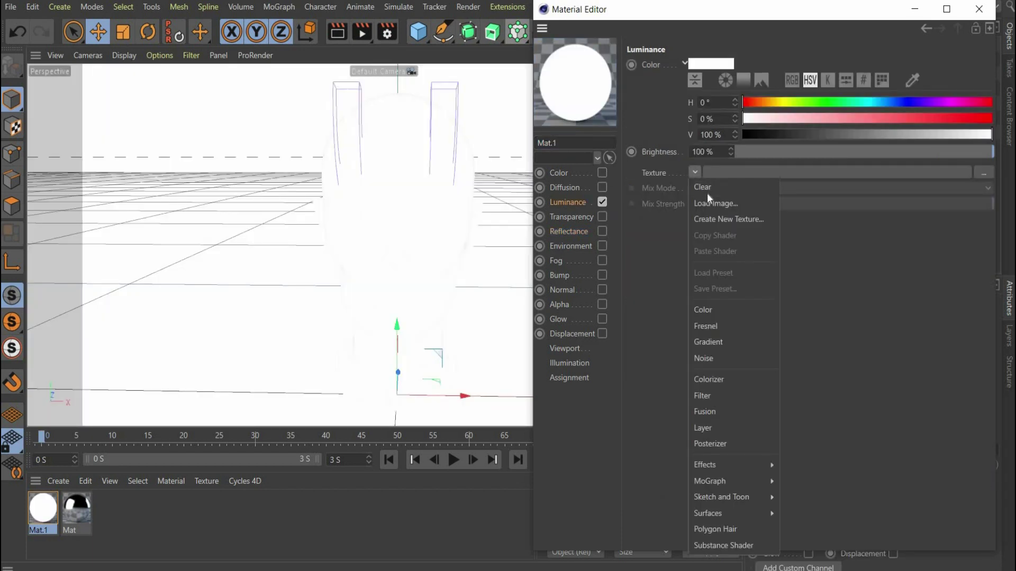
click(705, 204)
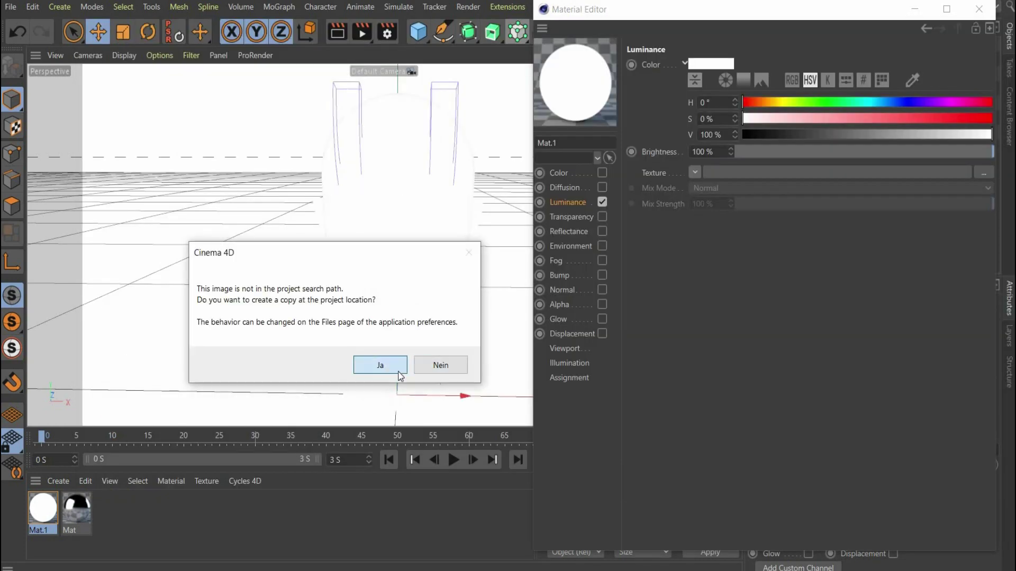
click(398, 365)
click(398, 371)
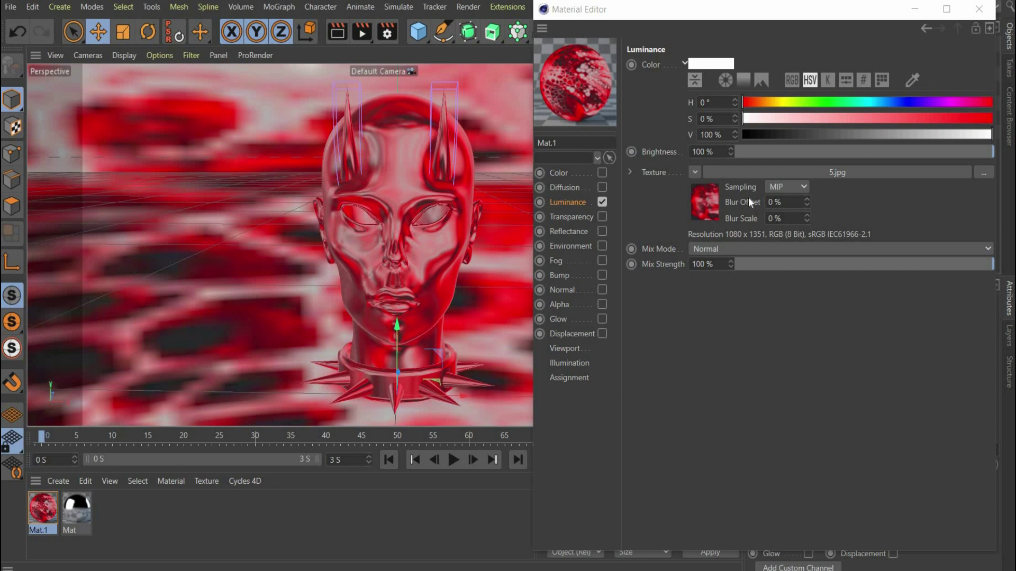
Wrap the luminance texture in a Layer shader and add hdri_studio_chimera_v001 as an image layer, copying it to the project location
click(694, 174)
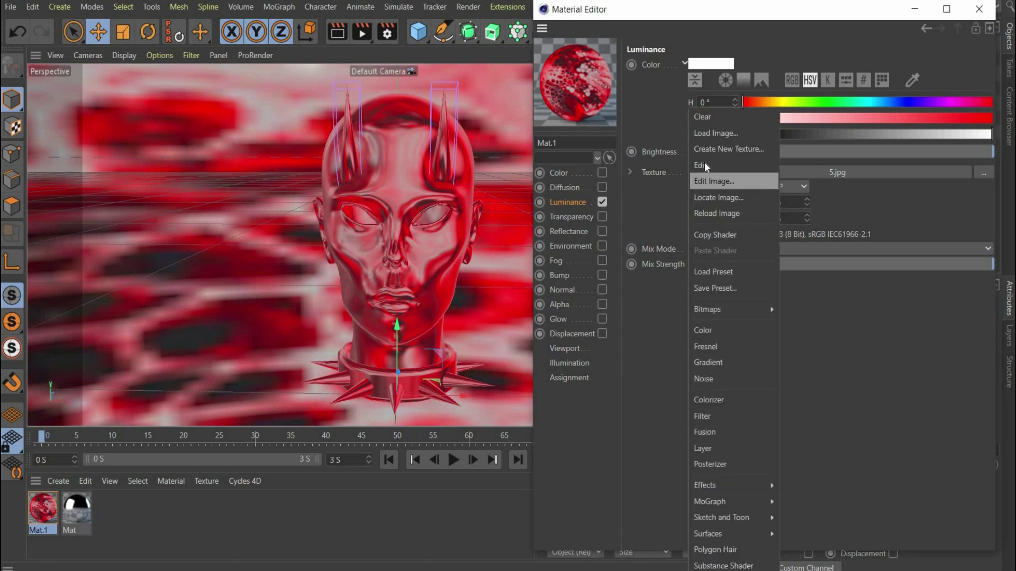
click(725, 449)
click(703, 211)
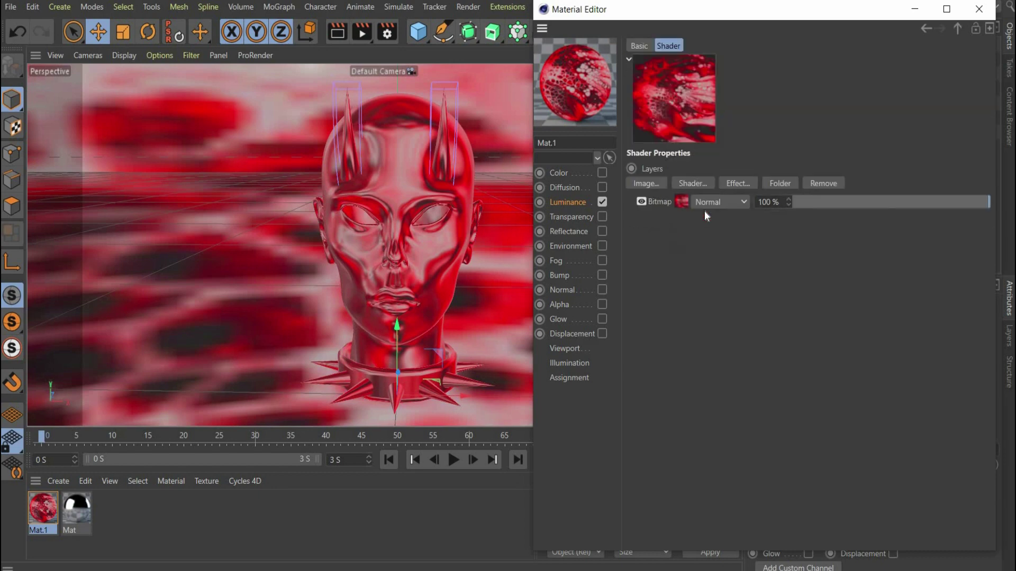
click(652, 185)
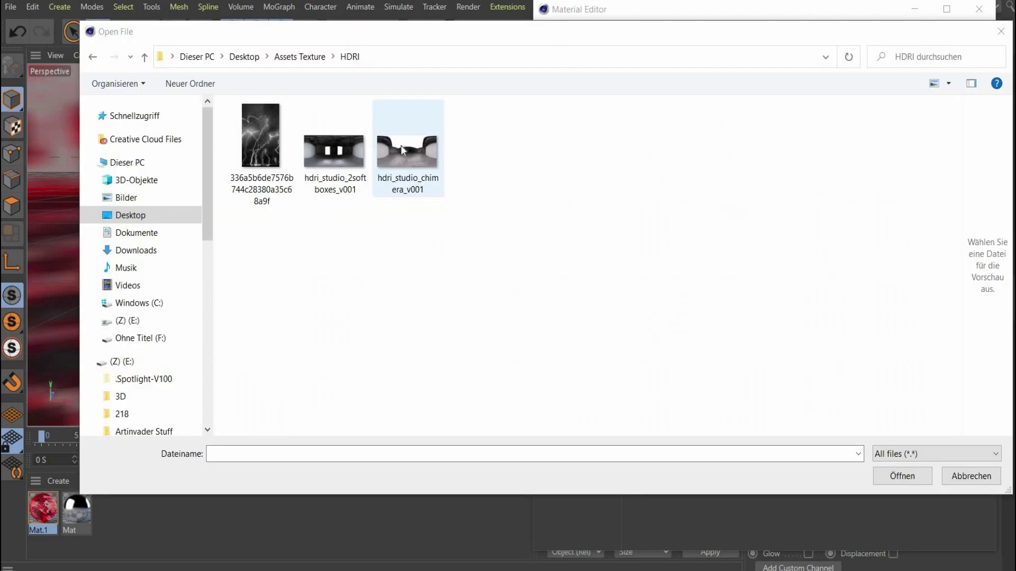
double_click(401, 145)
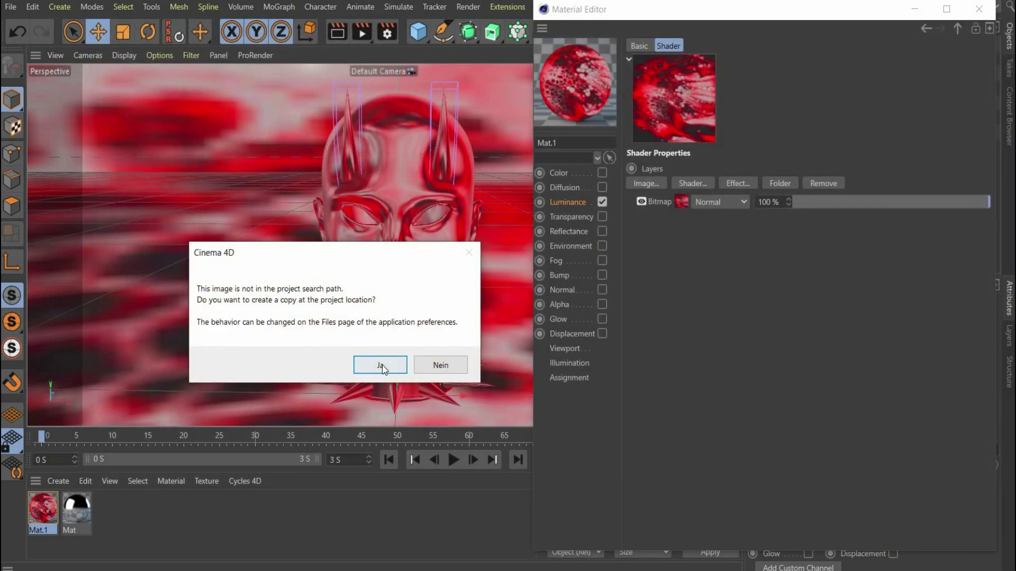
click(382, 365)
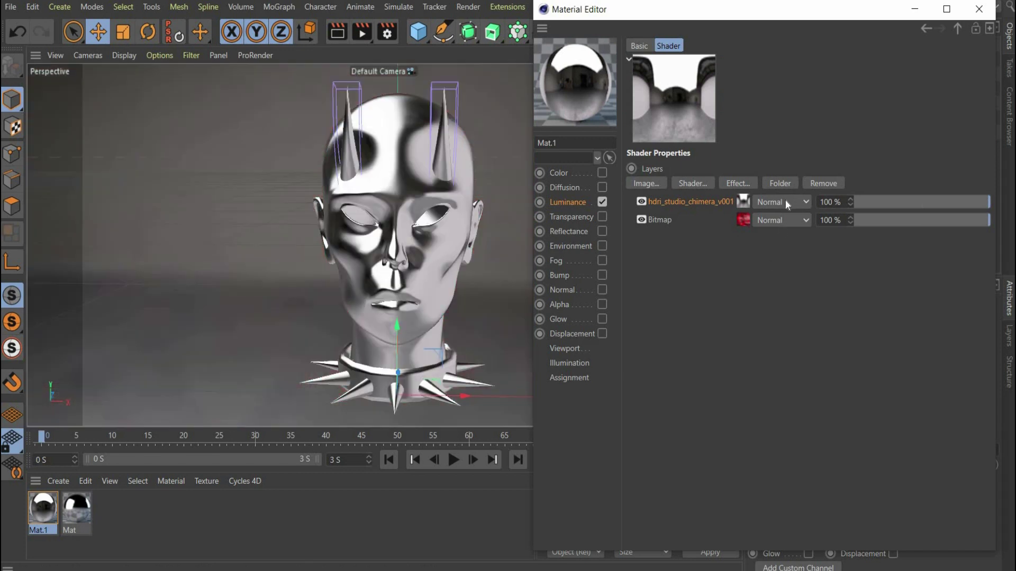
Set the hdri_studio_chimera_v001 layer's blend mode to Overlay and close the material editor
click(783, 201)
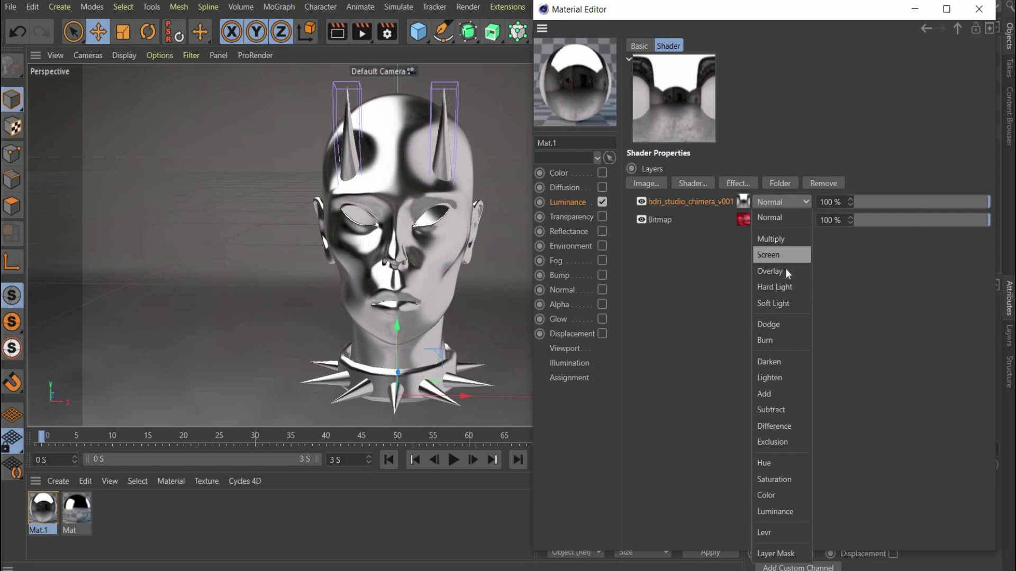
click(785, 292)
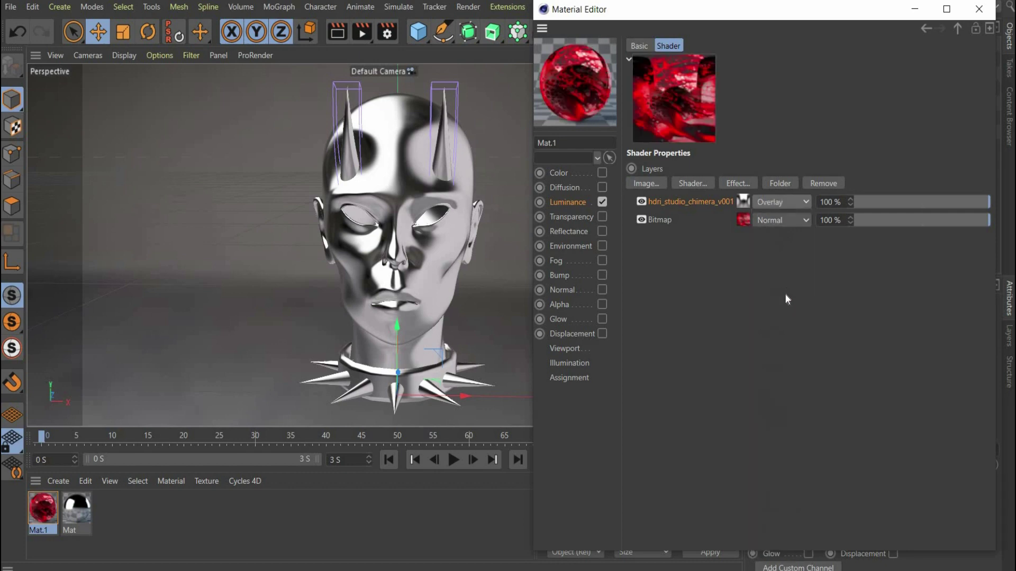
click(979, 9)
Add a sphere primitive with a radius of 3 cm
click(422, 40)
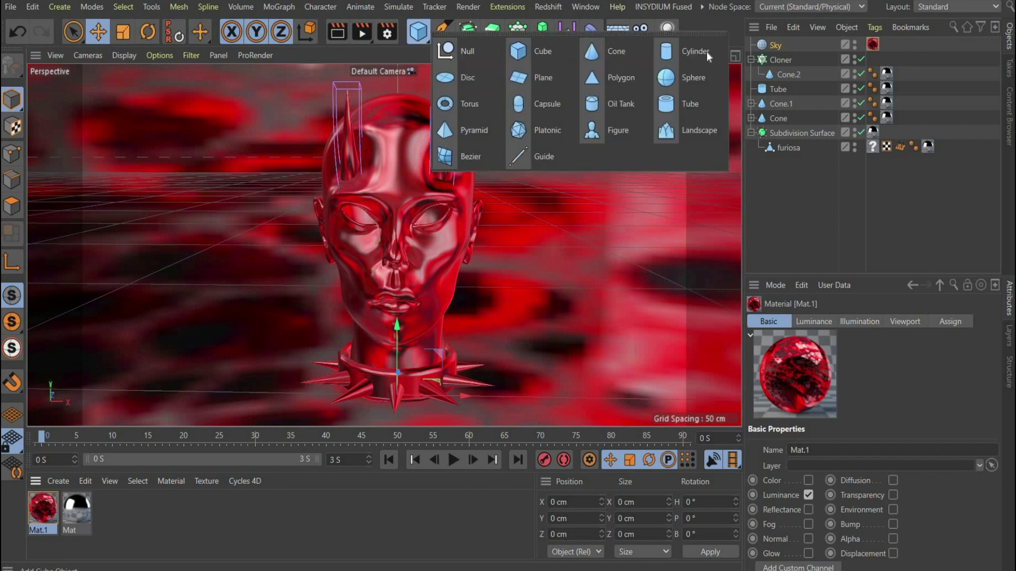
click(703, 79)
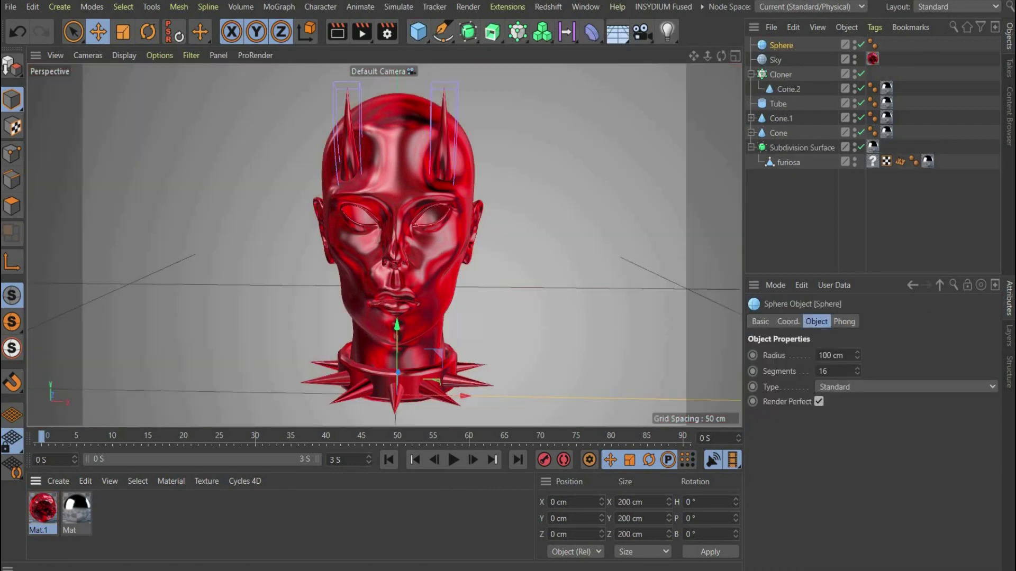
drag(845, 356, 756, 337)
text(3)
key(Return)
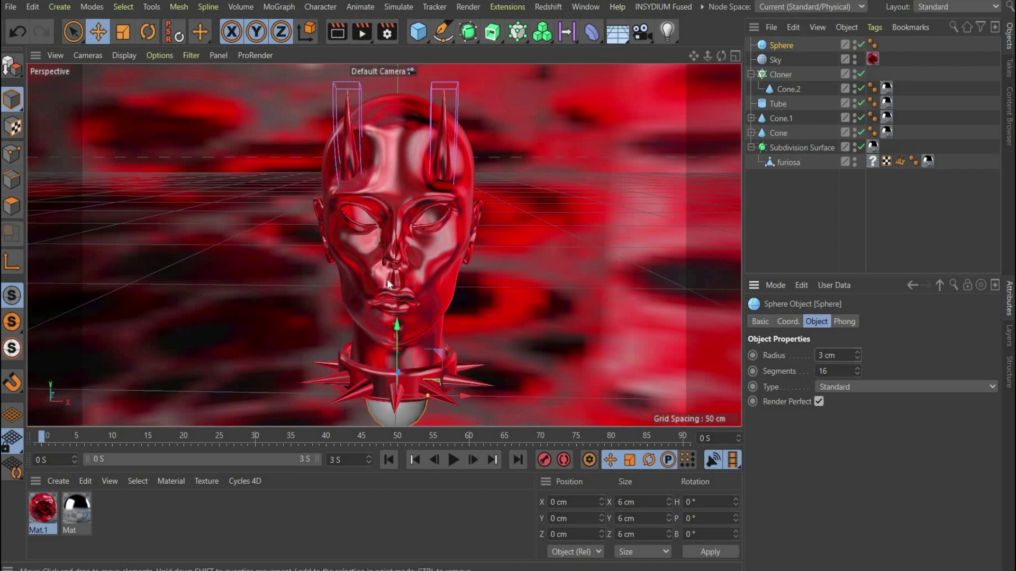
Move the sphere into one eye socket and place a copy in the other at about X 2.06 cm, Y 16.4 cm
drag(397, 325, 397, 168)
drag(459, 239, 419, 239)
drag(356, 167, 356, 145)
key(ctrl+c)
key(ctrl+v)
drag(423, 217, 484, 217)
Create a new material and assign it to both eye spheres
double_click(78, 548)
drag(43, 509, 359, 215)
Disable the eye material's Reflectance channel and darken its color to a V value of 6%
double_click(42, 509)
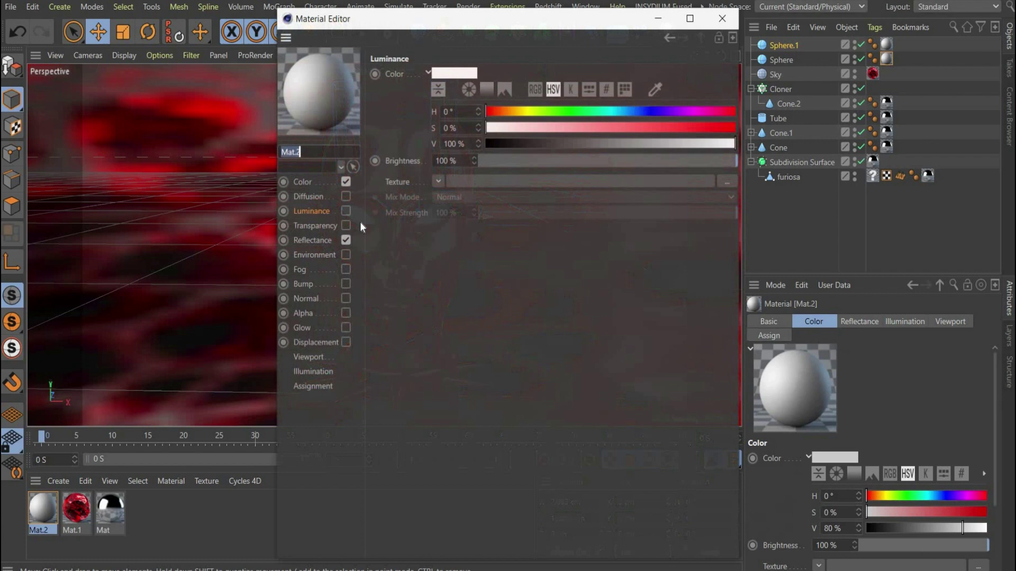
drag(683, 15, 913, 9)
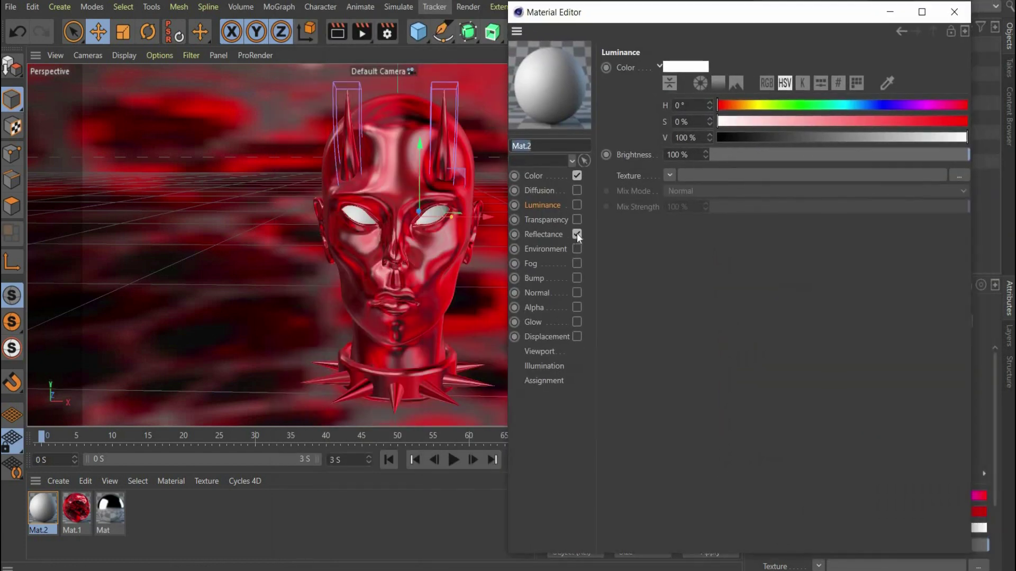
click(576, 233)
click(539, 176)
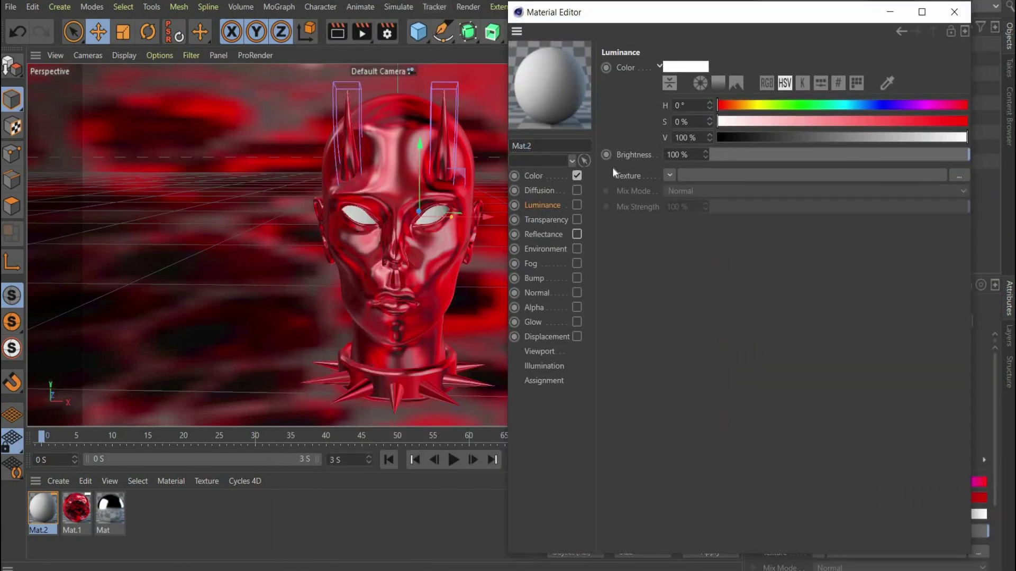
click(737, 137)
drag(734, 136, 735, 137)
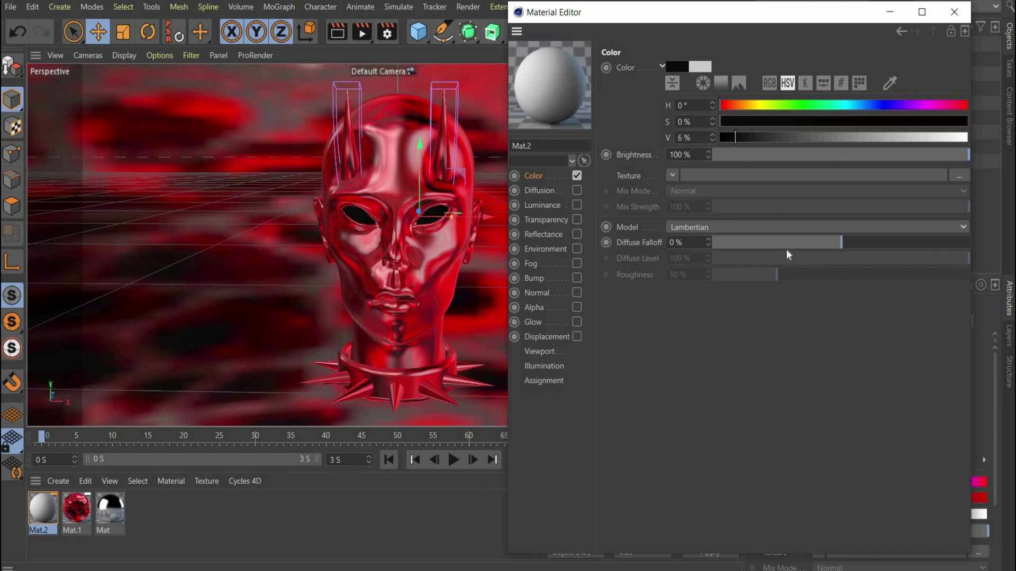
click(954, 12)
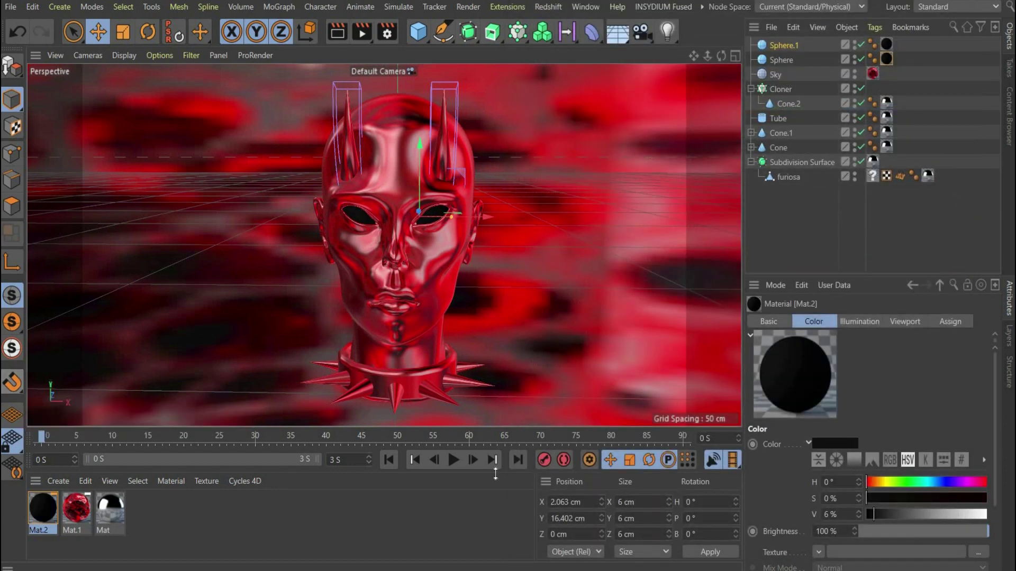
Set the project length to 5 seconds and extend the preview range to the full 5 seconds
double_click(347, 458)
text(5)
key(Return)
drag(229, 458, 387, 459)
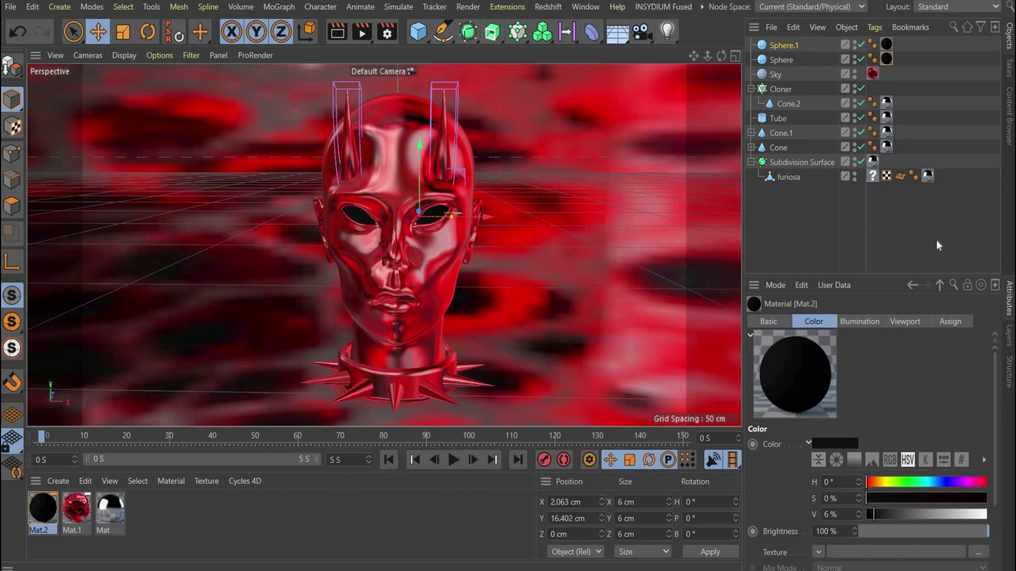
Keyframe the Cloner's heading rotation from 0° at the start to 360° at 5 seconds, then return to the first frame
click(779, 89)
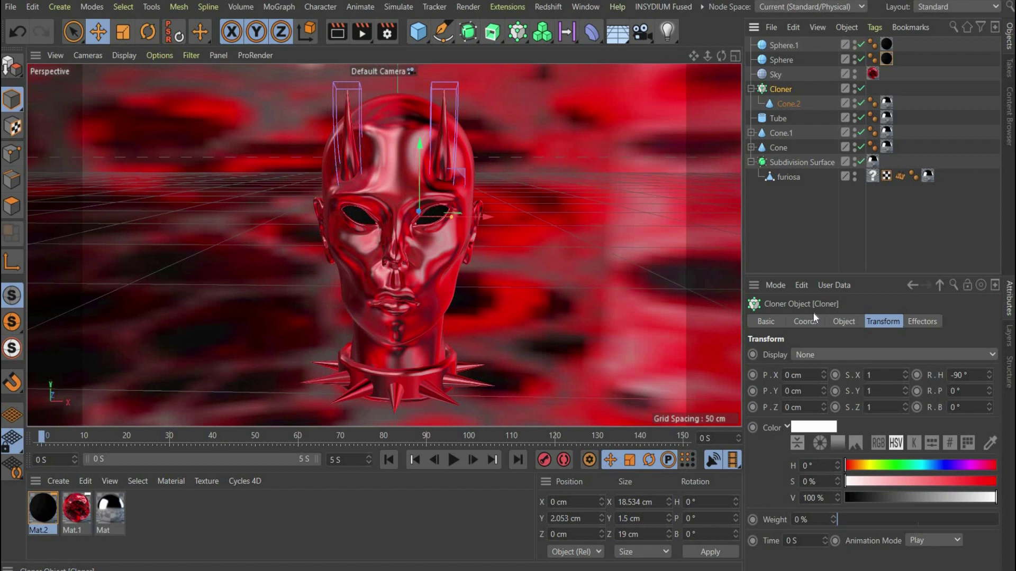
click(804, 322)
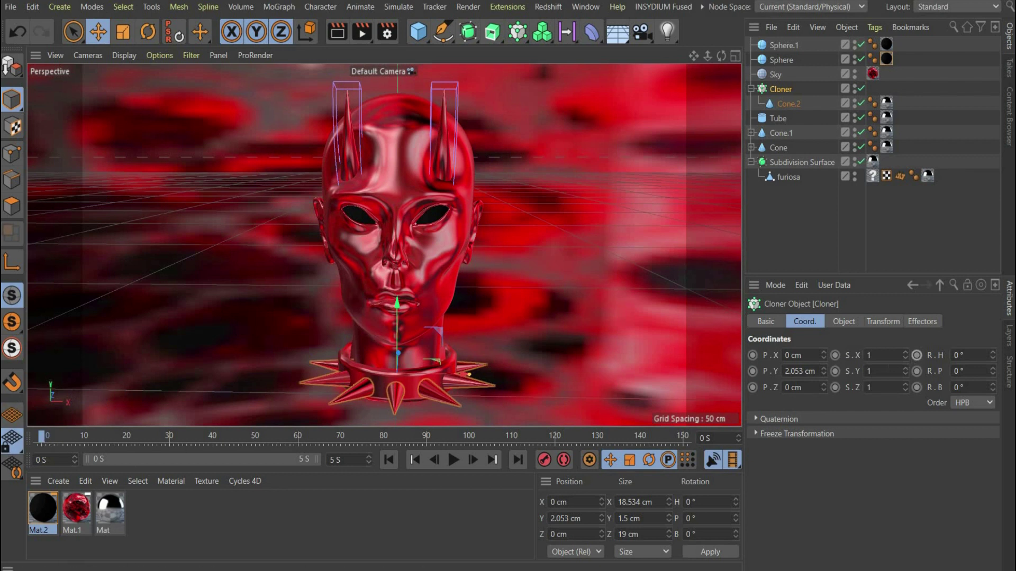
click(917, 355)
drag(43, 437, 779, 437)
drag(970, 355, 904, 343)
text(360)
key(Return)
click(917, 355)
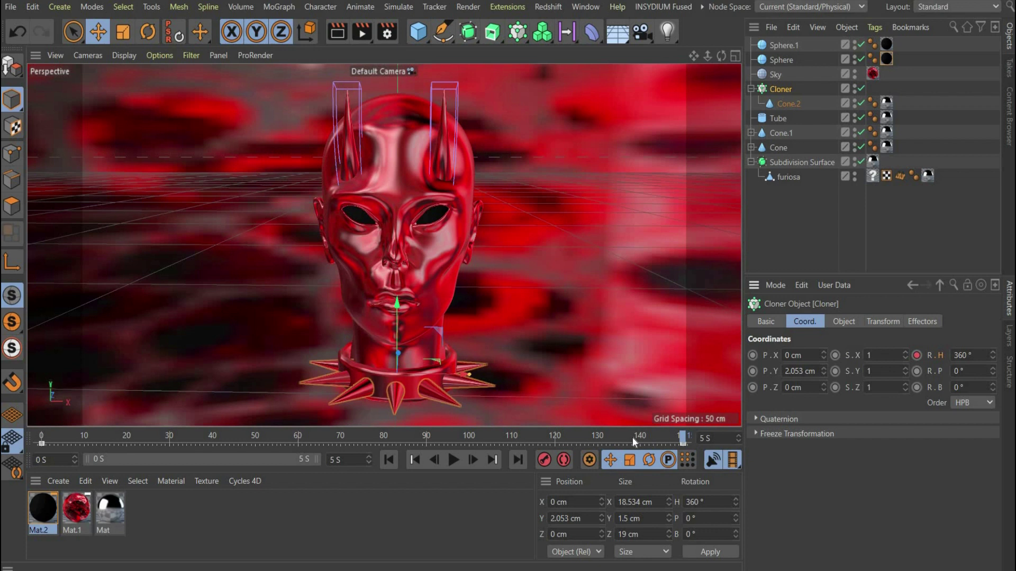
drag(633, 437, 41, 469)
Keyframe the Sky's heading rotation from 0° at the start to 360° at 5 seconds and scrub back to the first frame
click(773, 75)
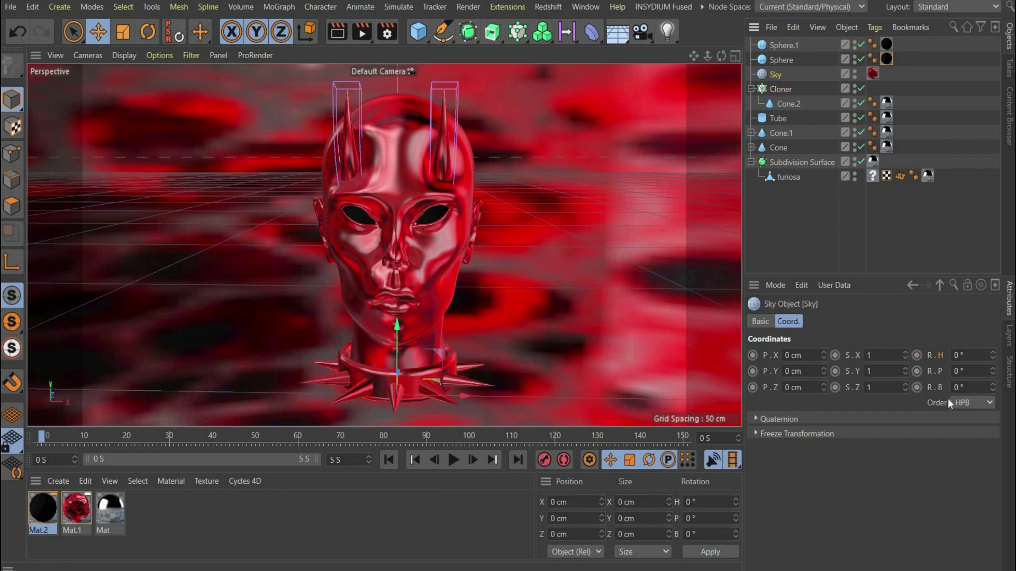
click(917, 355)
drag(327, 446, 858, 446)
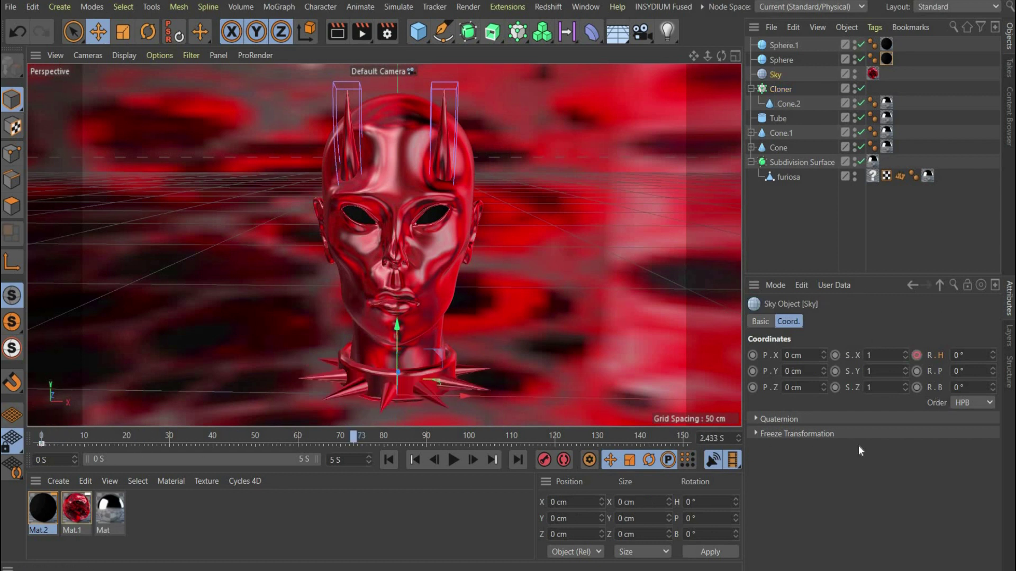
drag(964, 355, 885, 349)
text(360)
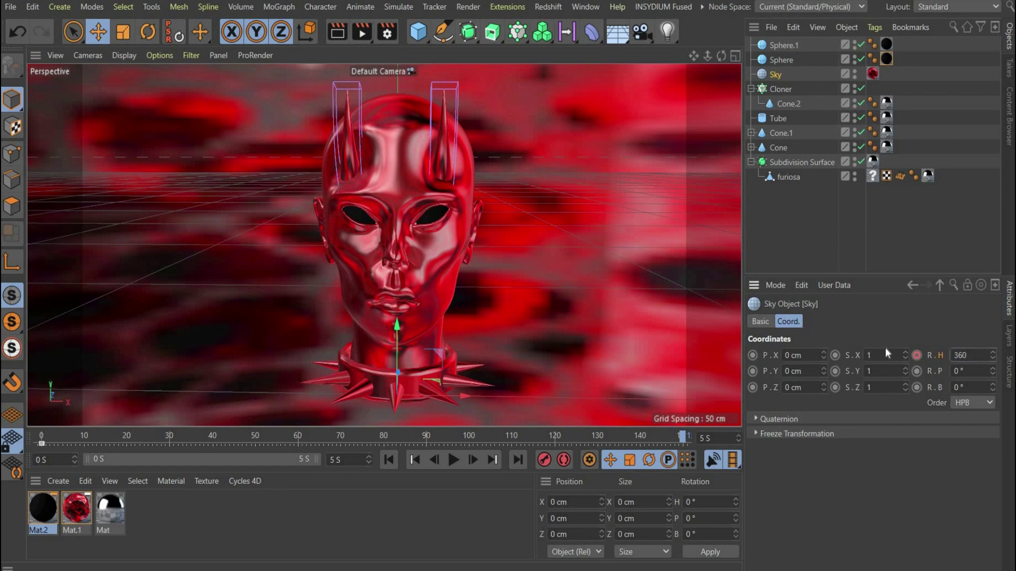
key(Return)
click(917, 355)
click(670, 437)
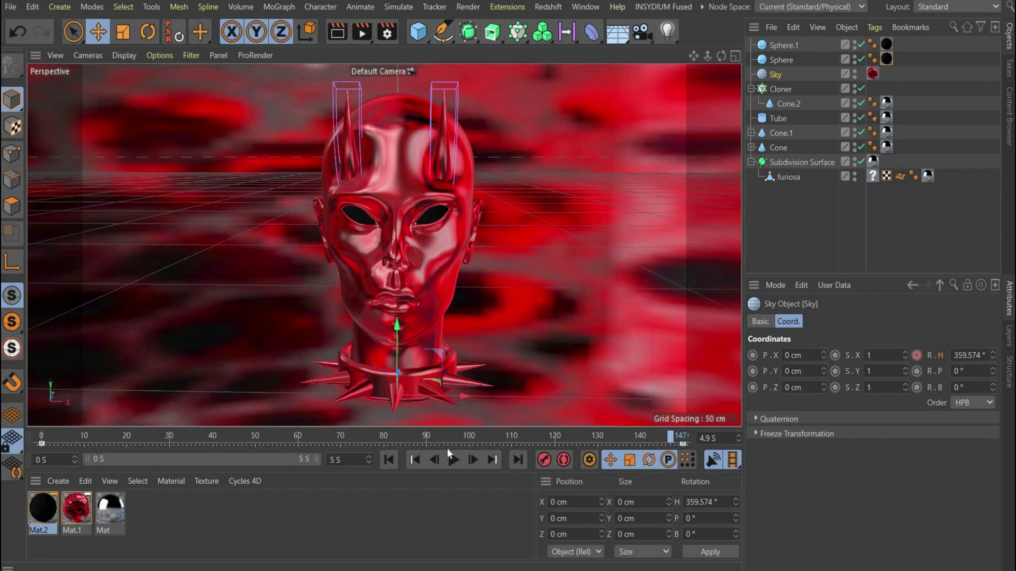
drag(448, 449, 36, 461)
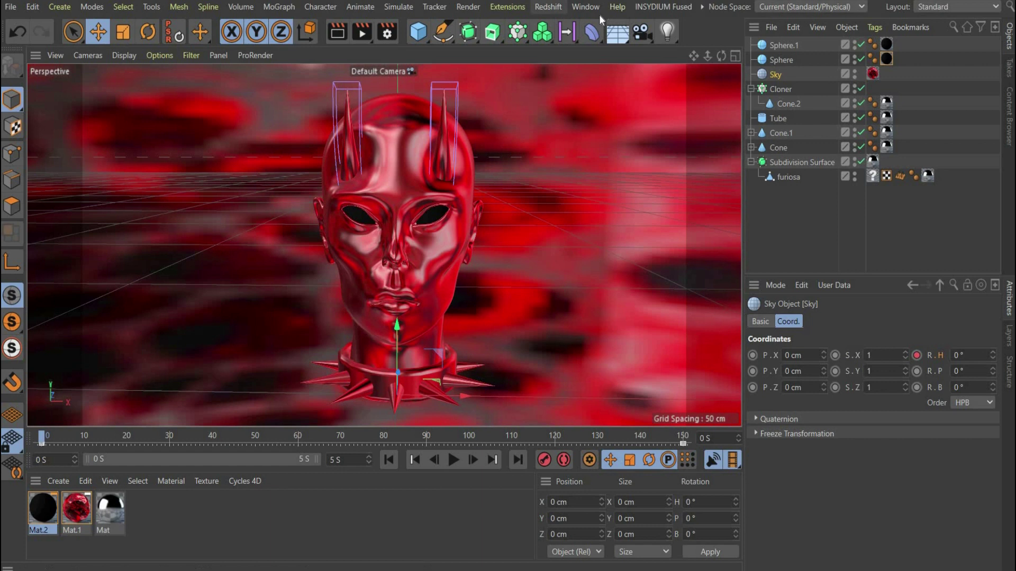
Set the rotation keyframes of the Sky and the Cloner to linear interpolation in the F-Curve timeline
click(575, 8)
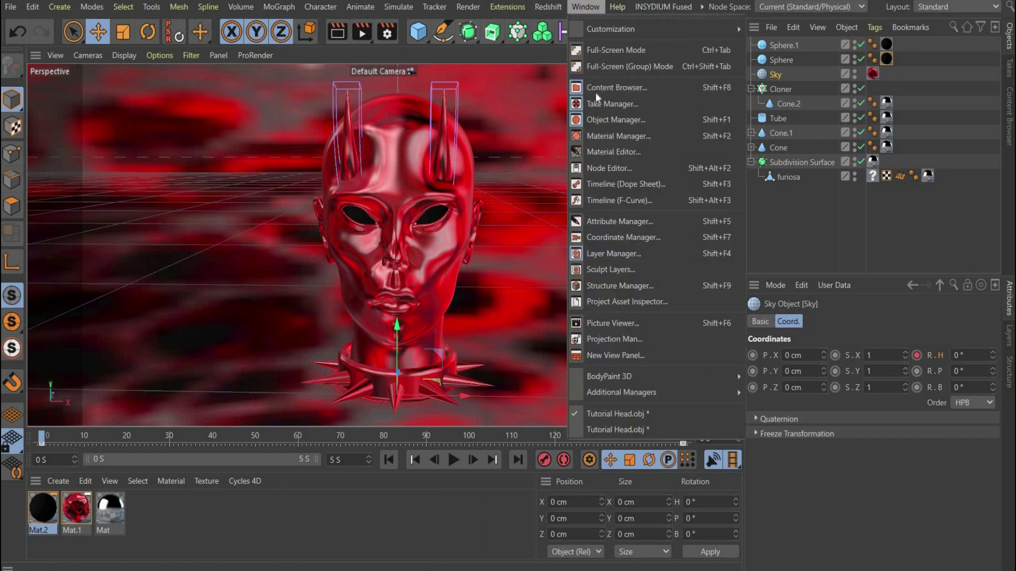
click(608, 200)
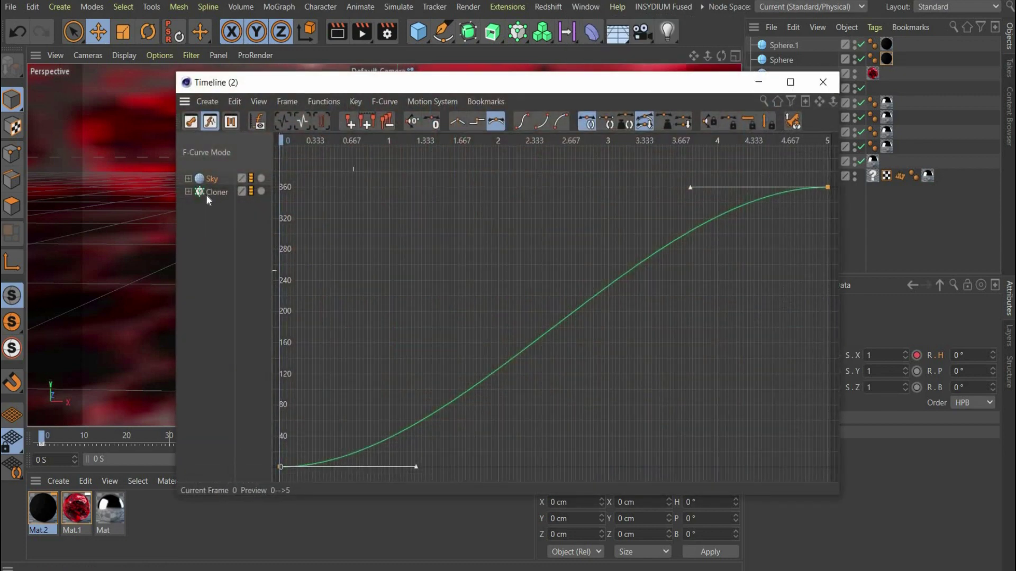
drag(274, 417, 325, 484)
click(457, 120)
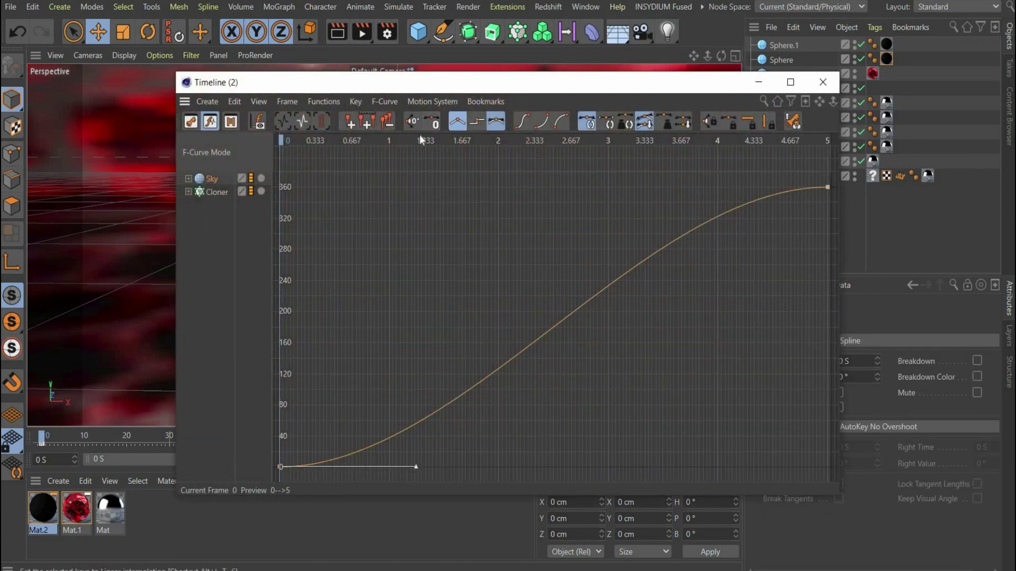
click(196, 193)
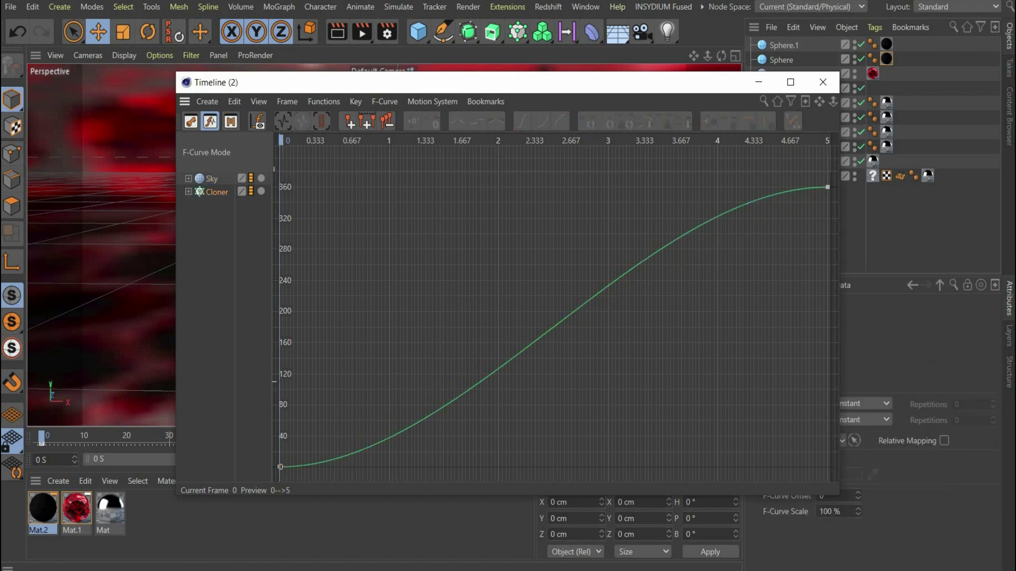
drag(274, 381, 324, 490)
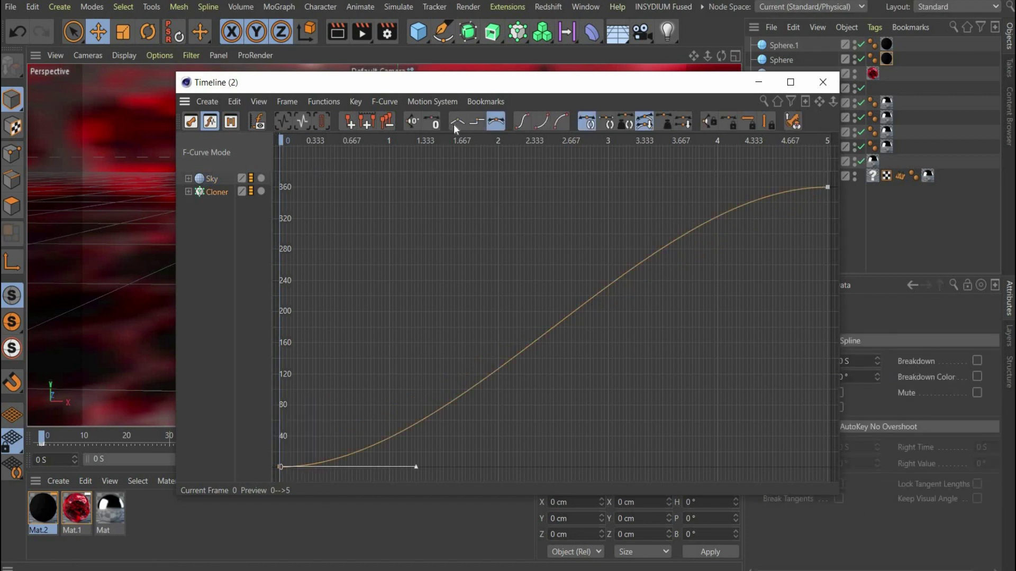
click(456, 122)
click(823, 82)
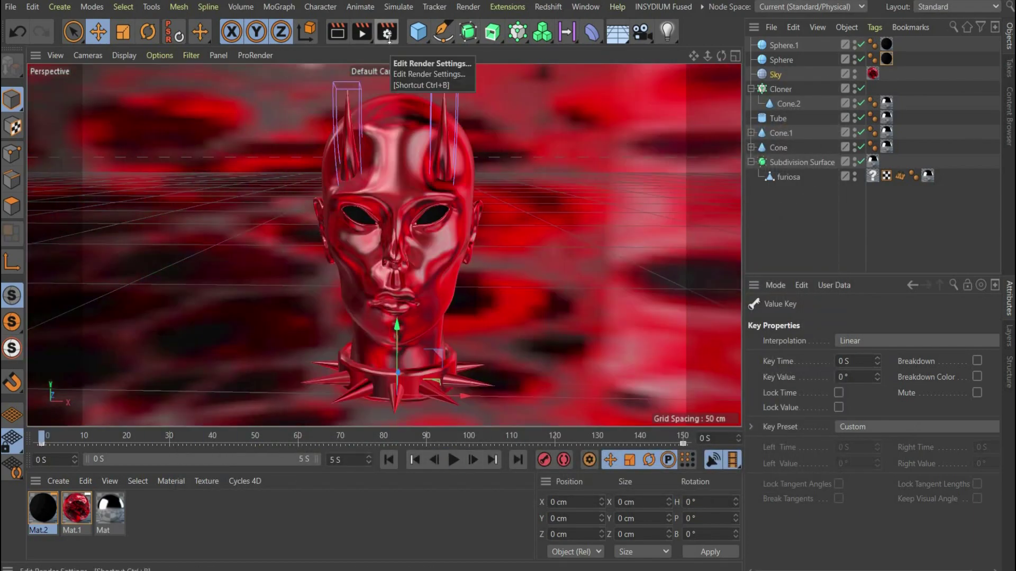
Configure the render for the Physical renderer at 1080 x 1080 pixels with the frame range set to All Frames
click(389, 35)
click(322, 85)
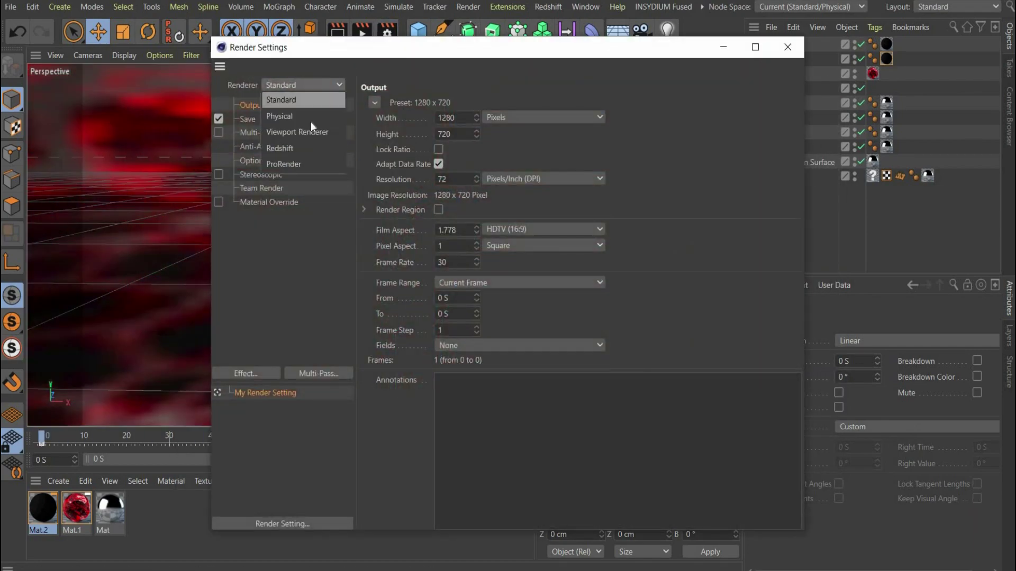
click(311, 116)
double_click(447, 117)
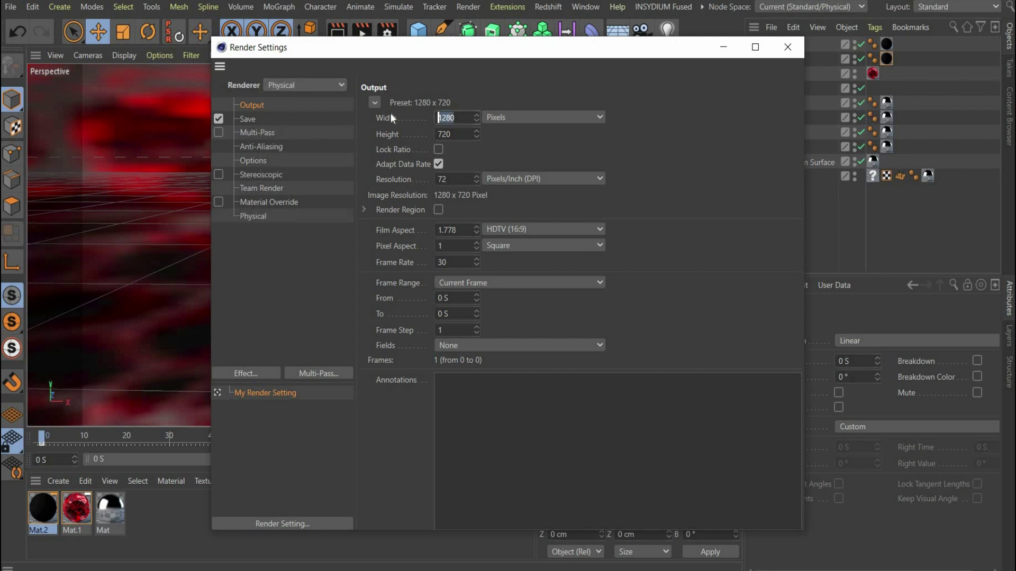
text(1080)
key(Tab)
text(1080)
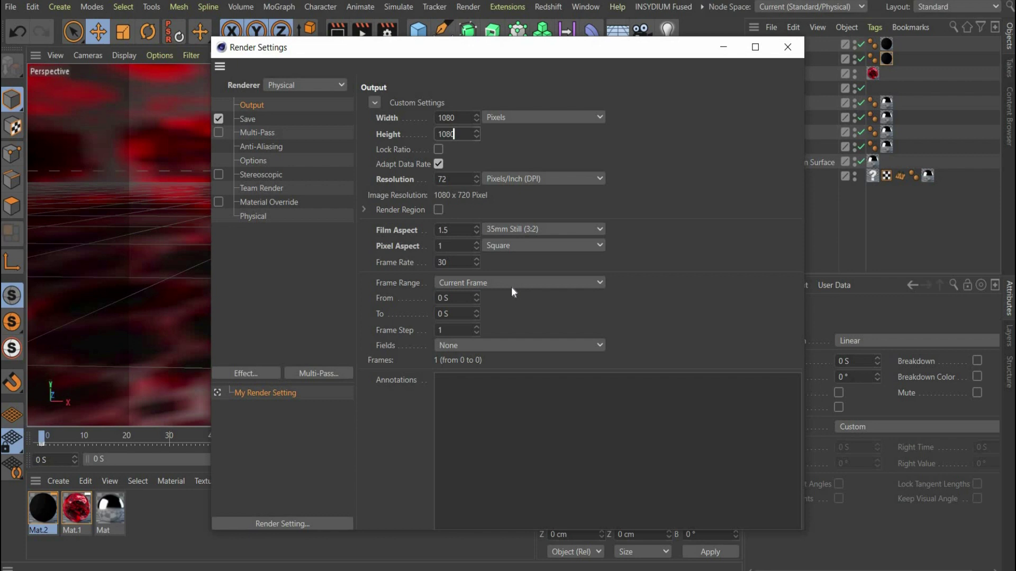
click(511, 287)
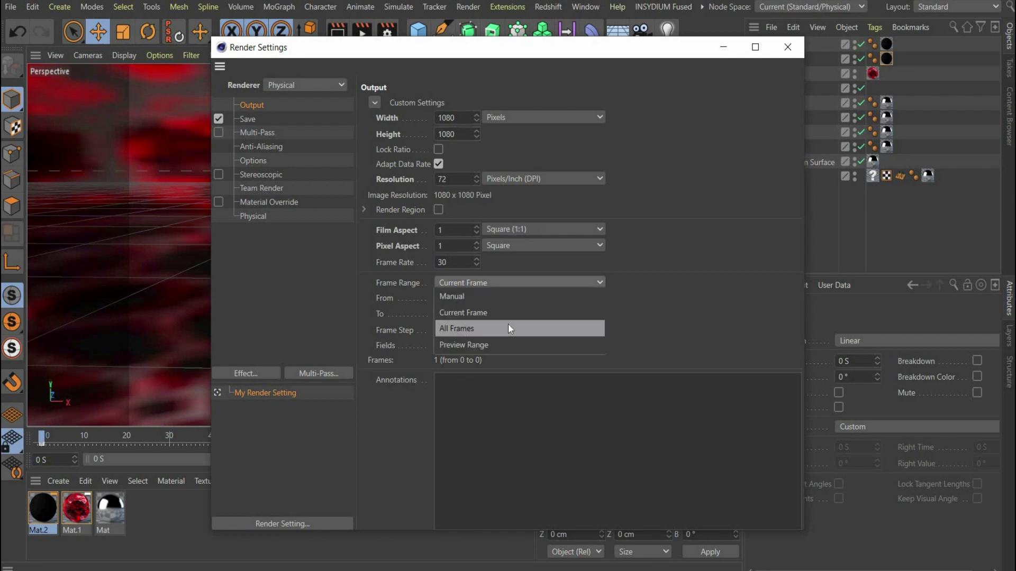
click(508, 328)
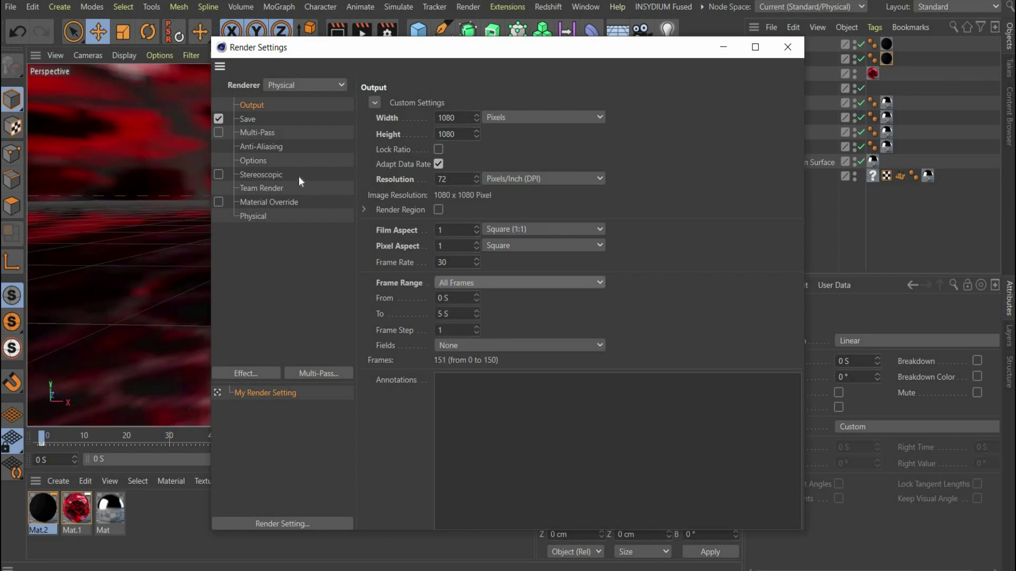
Enable Alpha Channel, Straight Alpha and Separate Alpha in the render's save options and close the render settings
click(251, 119)
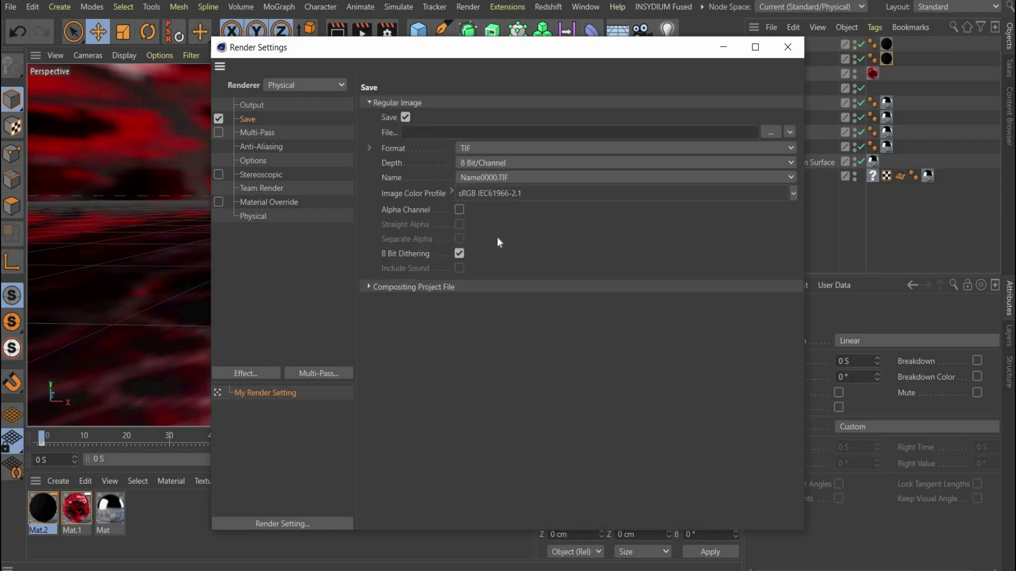
click(459, 210)
click(460, 225)
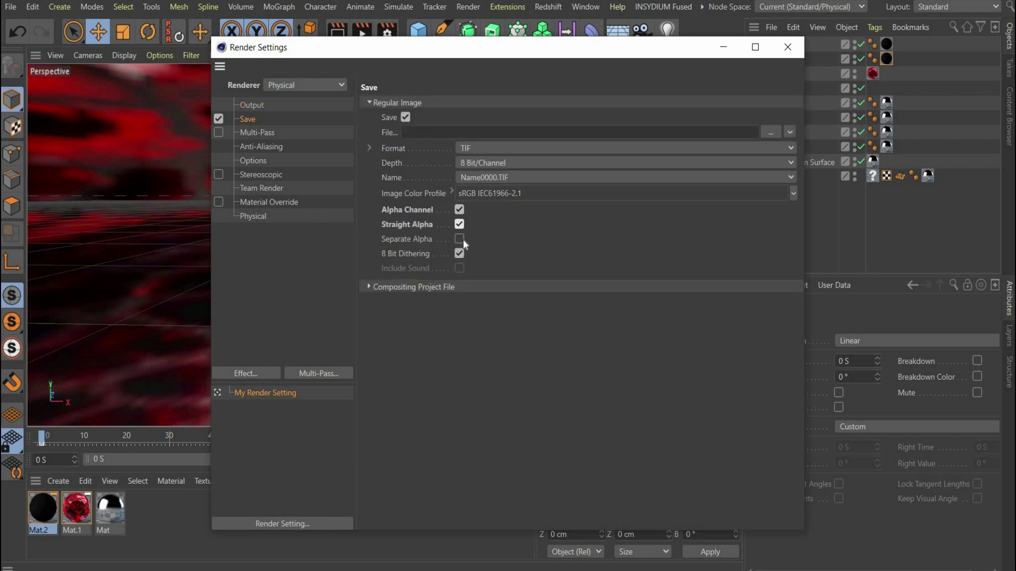
click(461, 239)
click(787, 47)
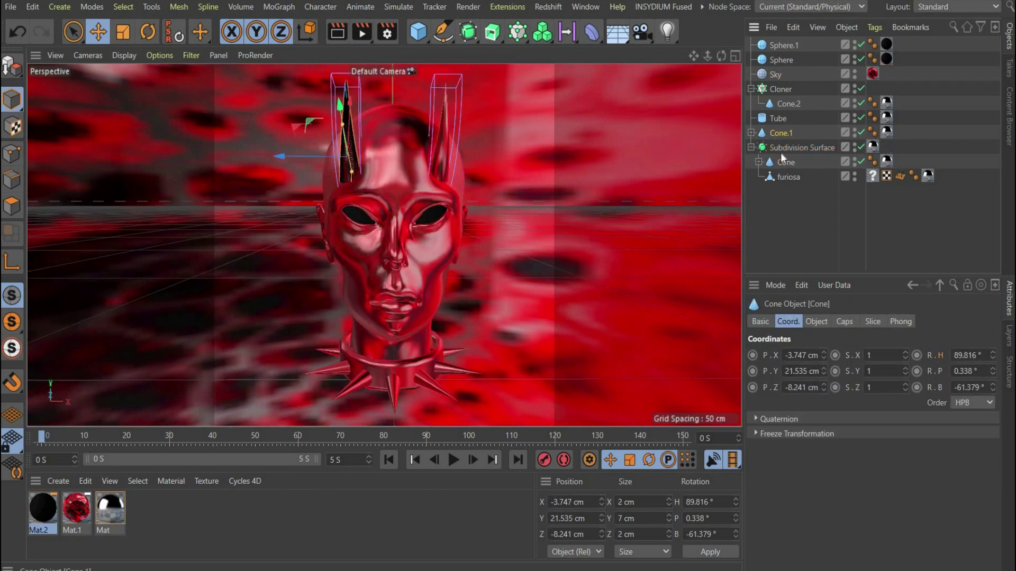
Nest both horn cones, the Tube and the Cloner under the Subdivision Surface together with the head mesh
click(780, 152)
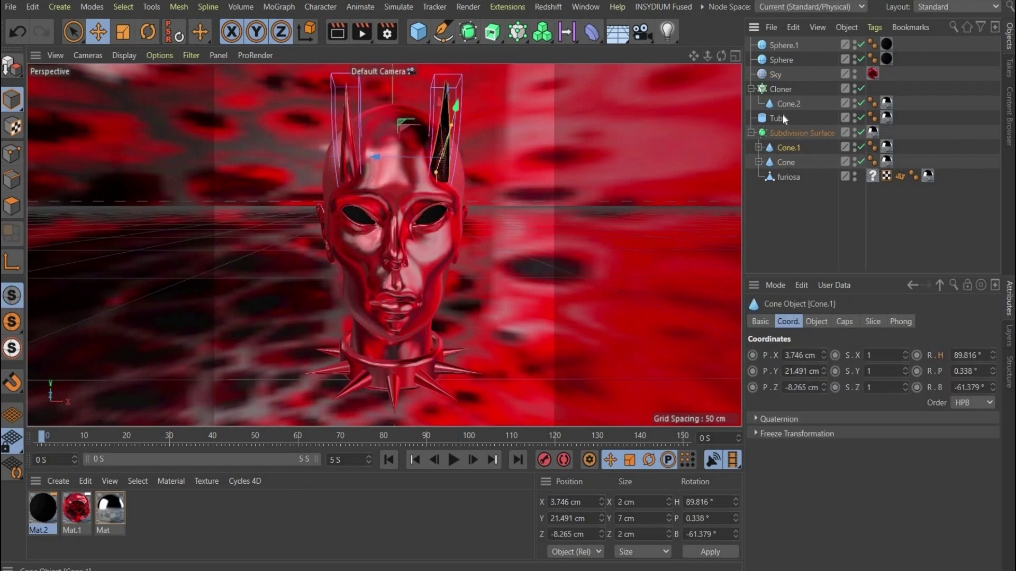
drag(780, 119, 785, 126)
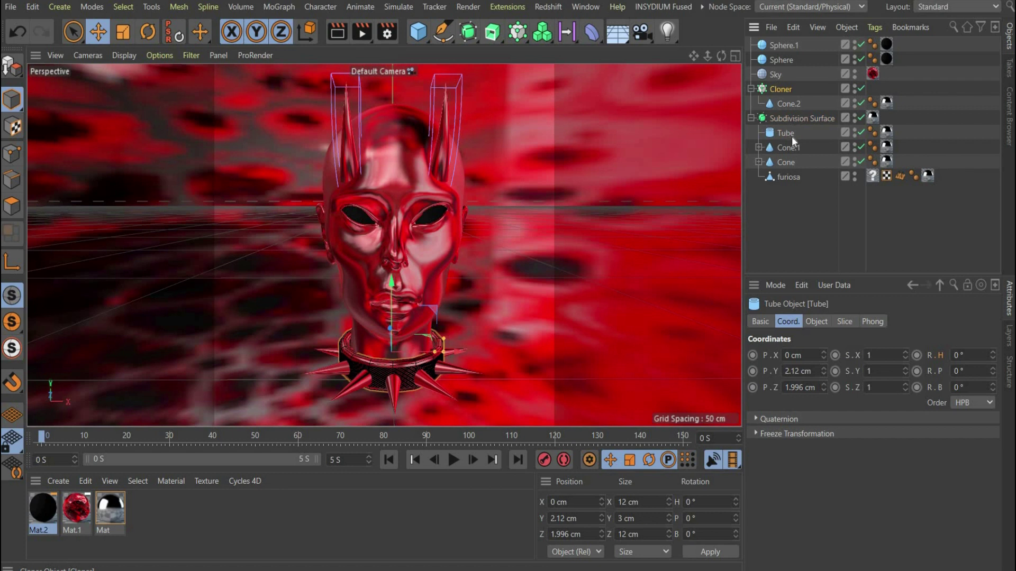
click(759, 104)
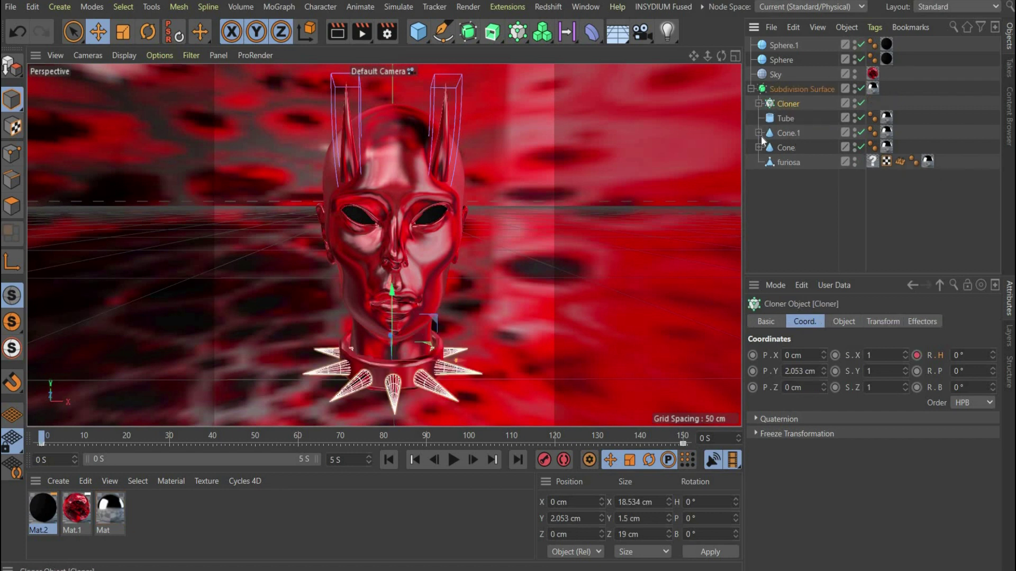
Render the animation to the Picture Viewer, continuing without a file name for saving
click(567, 266)
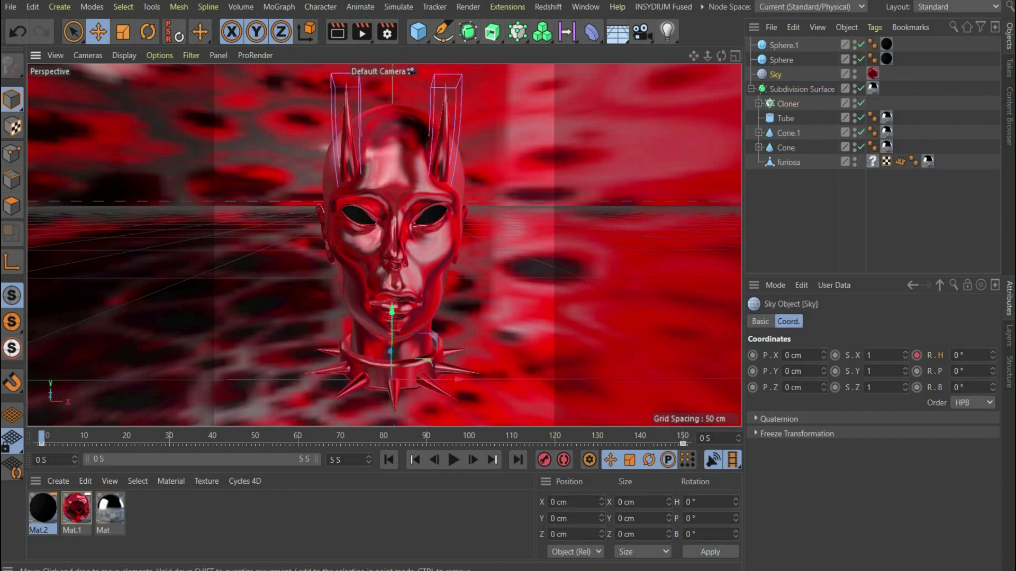
click(362, 32)
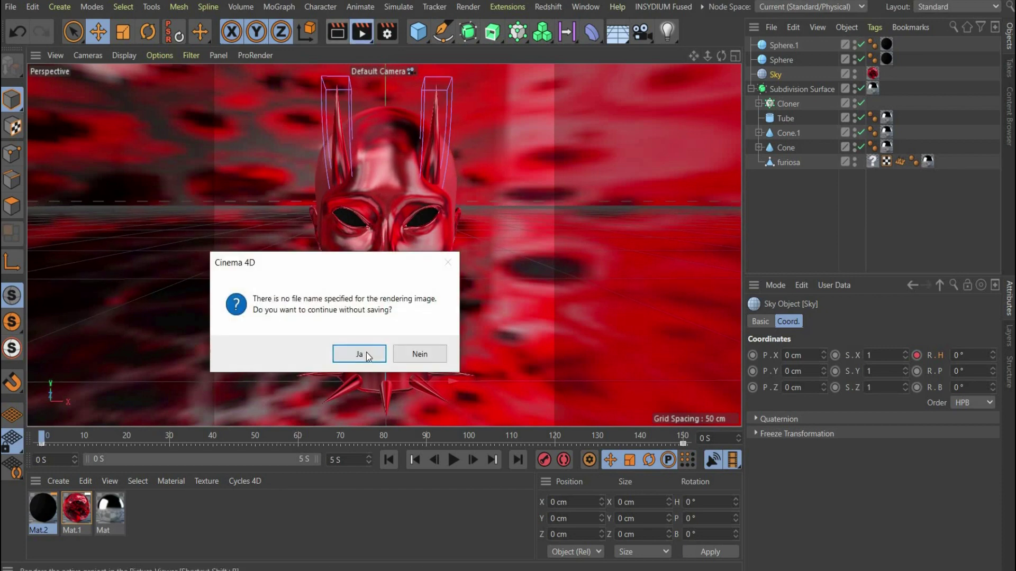
click(359, 354)
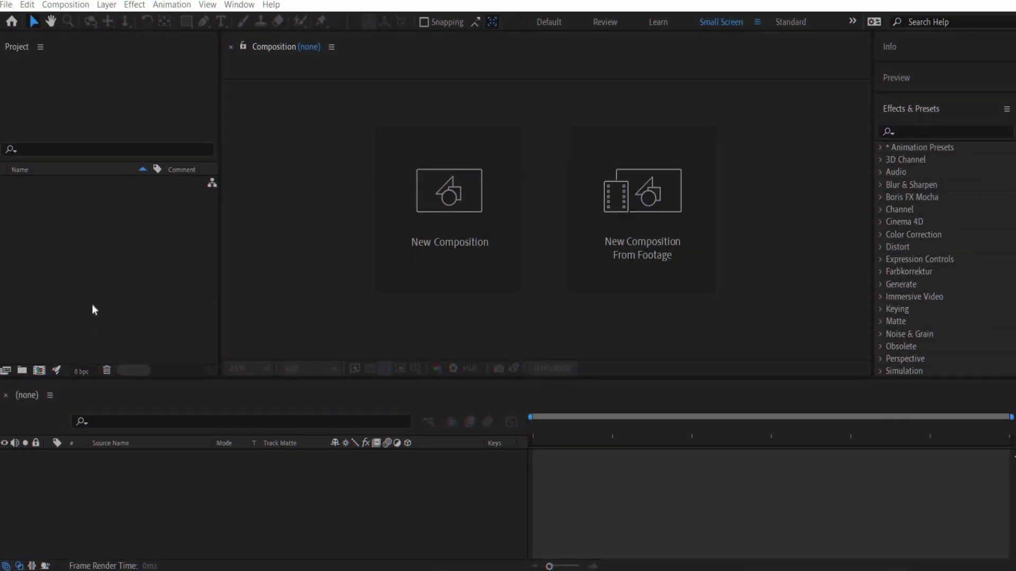
Switch to After Effects, import the Devil PNG sequence starting at Devil0000 and create a composition from it
double_click(92, 305)
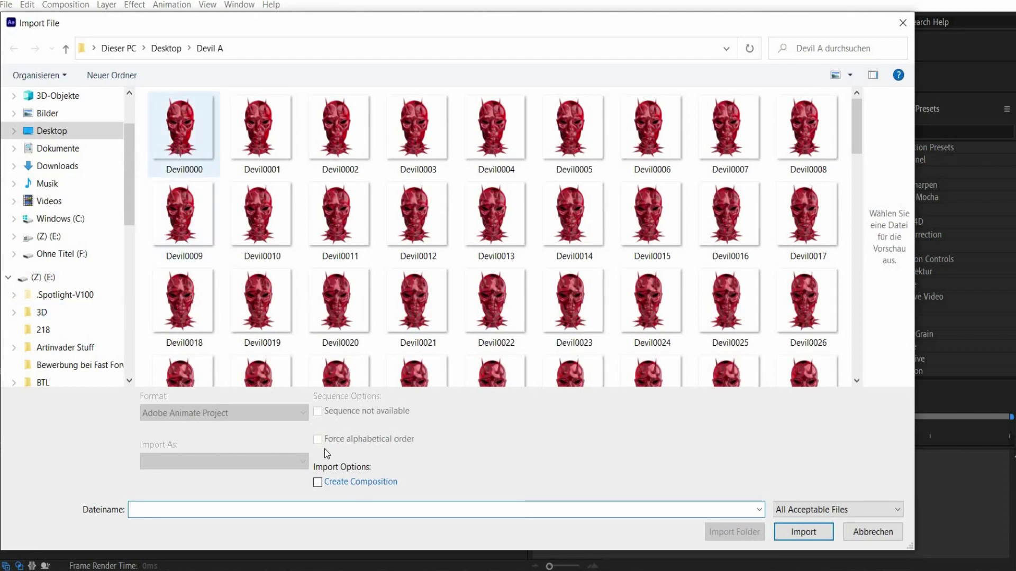
click(182, 130)
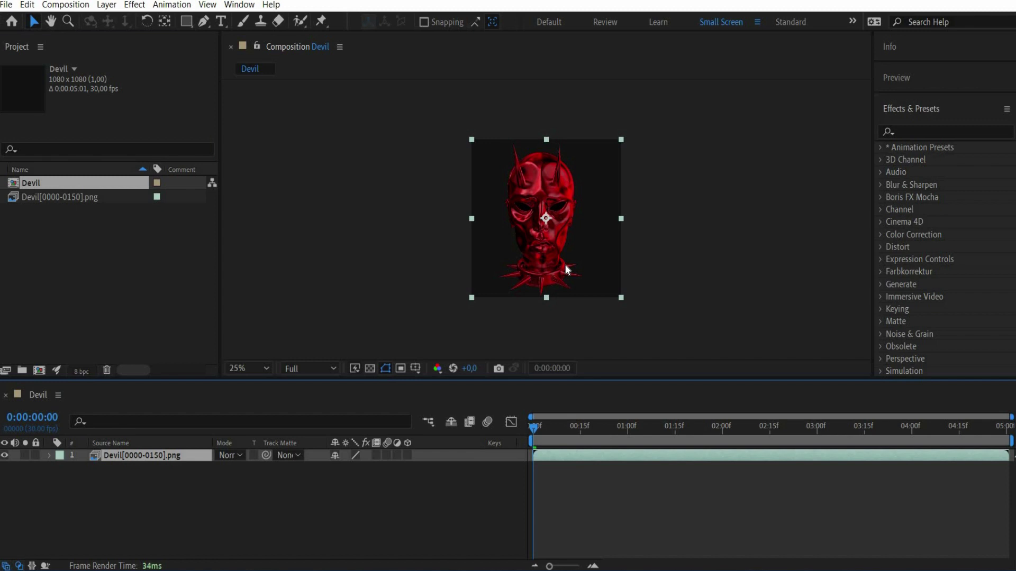
scroll(565, 267, up, 1)
scroll(565, 266, down, 1)
drag(423, 380, 424, 393)
scroll(527, 317, up, 1)
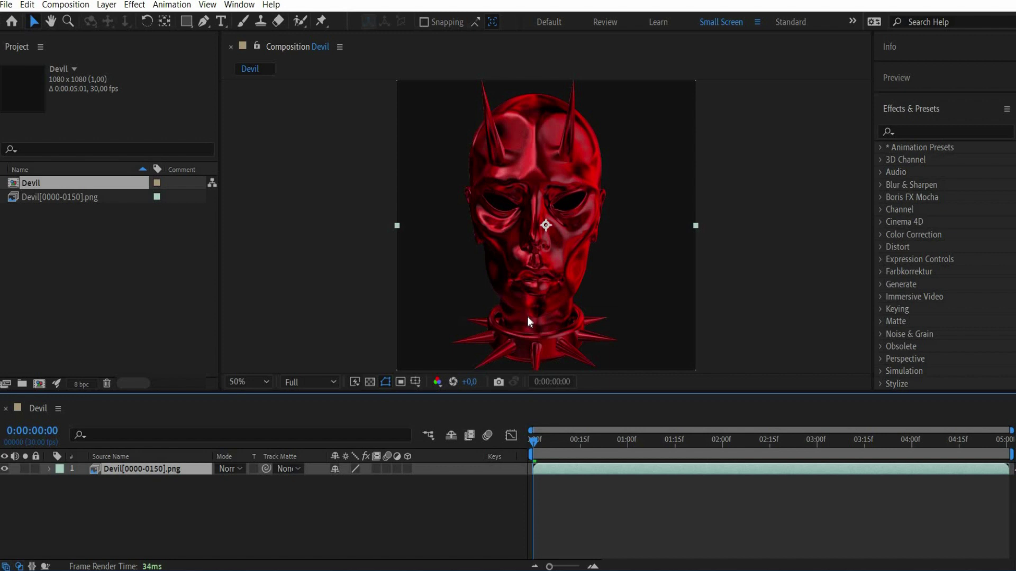
click(516, 332)
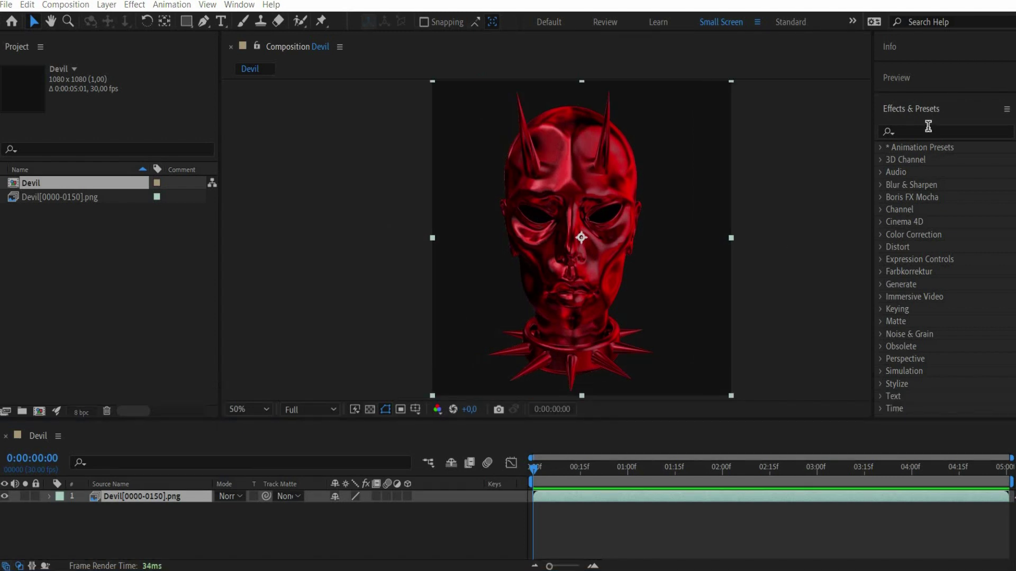
Apply the Color and Gamma Conversion effect to the Devil layer with Gamma Conversion set to Linear to sRGB
click(928, 125)
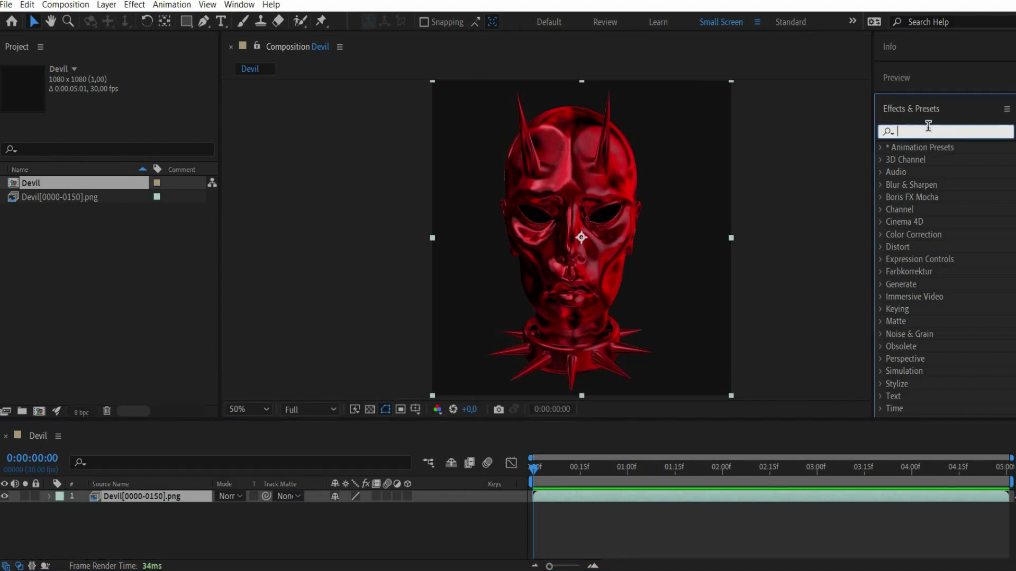
text(gamma)
double_click(948, 183)
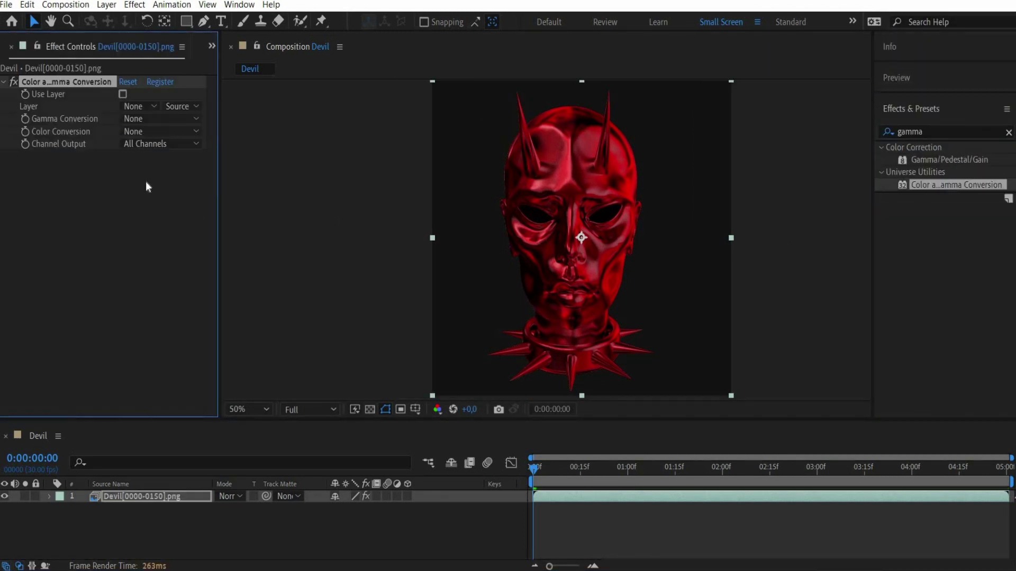
click(153, 117)
click(168, 161)
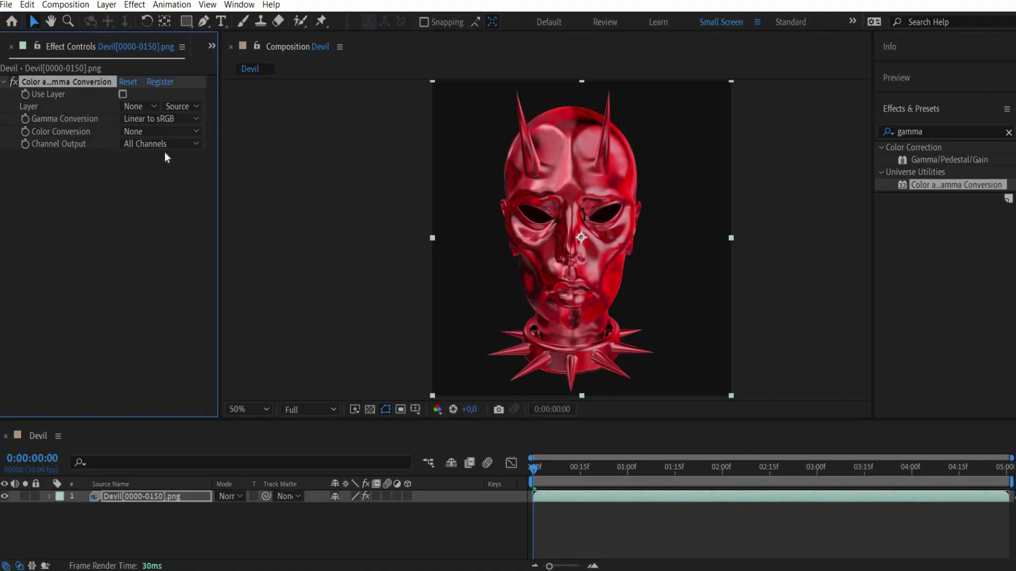
Add a Hue/Saturation effect to the Devil layer with Master Hue at -11° and Master Saturation at 30
click(893, 128)
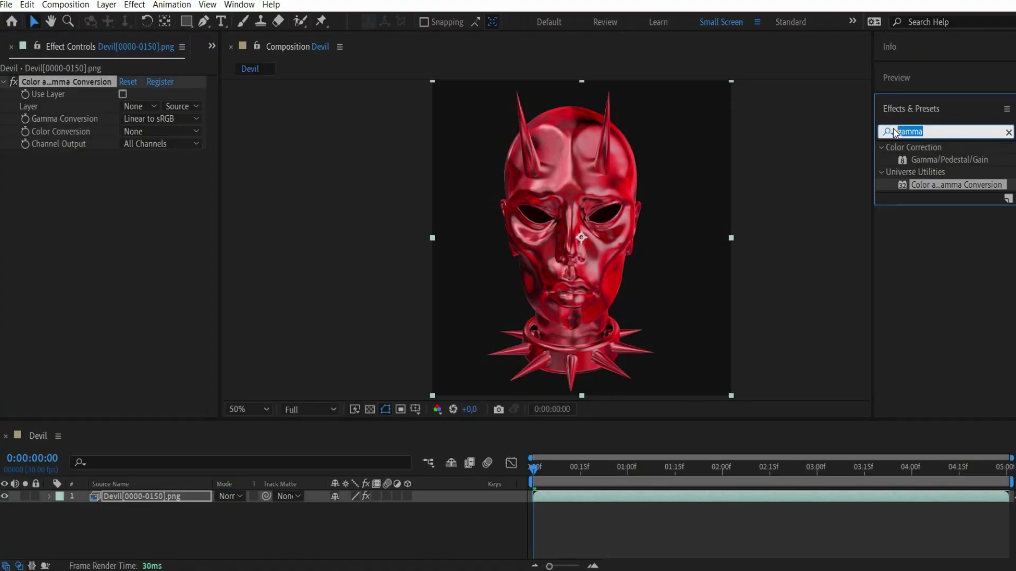
text(hue)
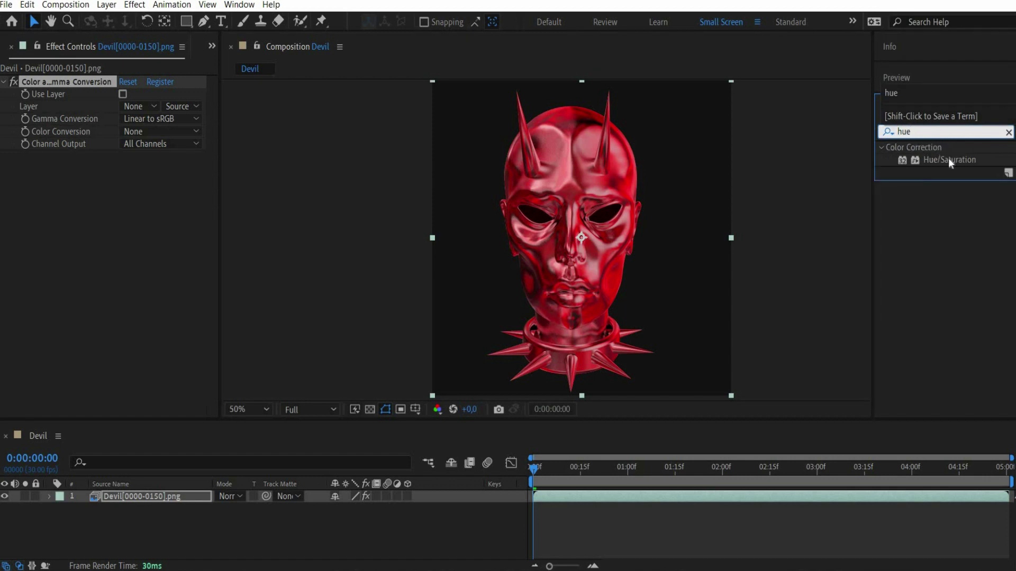
drag(948, 158, 361, 185)
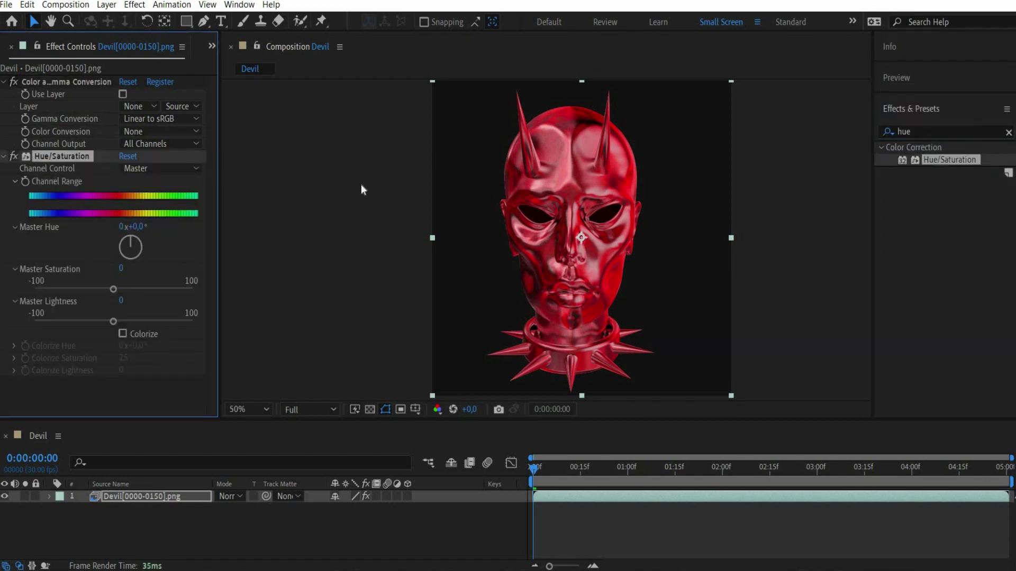
click(140, 227)
text(-20)
key(Return)
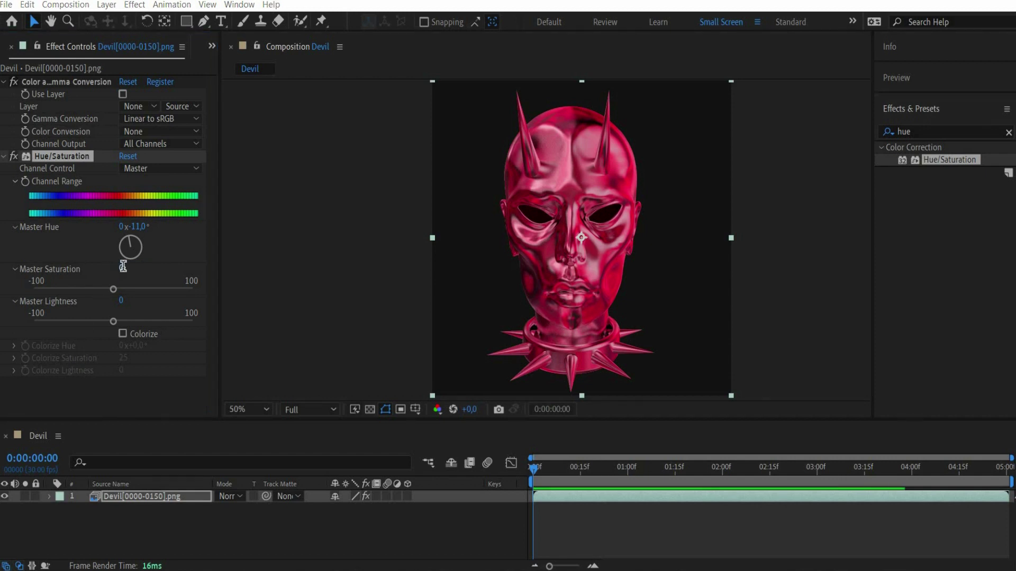
text(30)
key(Return)
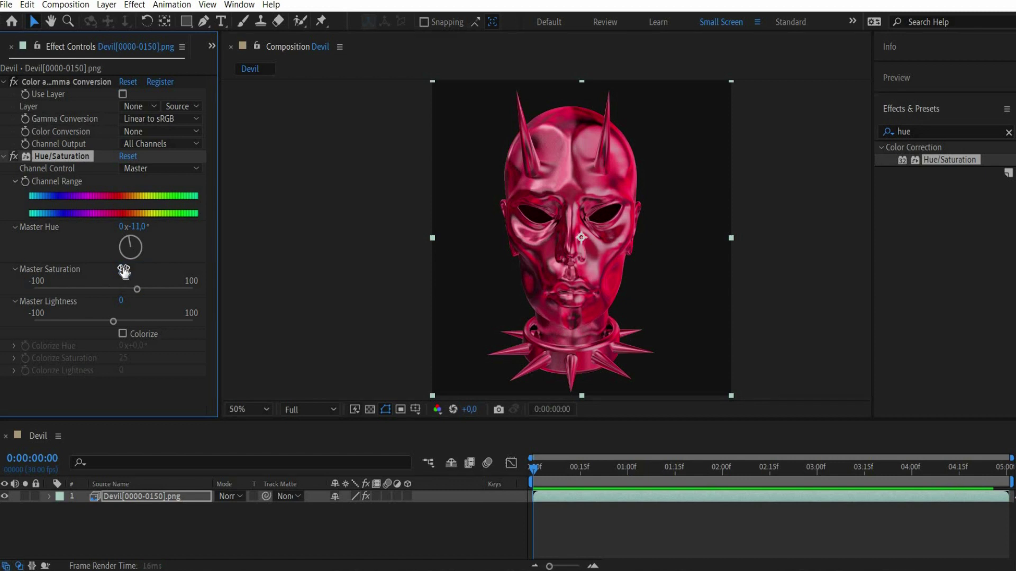
Duplicate the Devil layer and set the upper copy's blending mode to Multiply
click(156, 495)
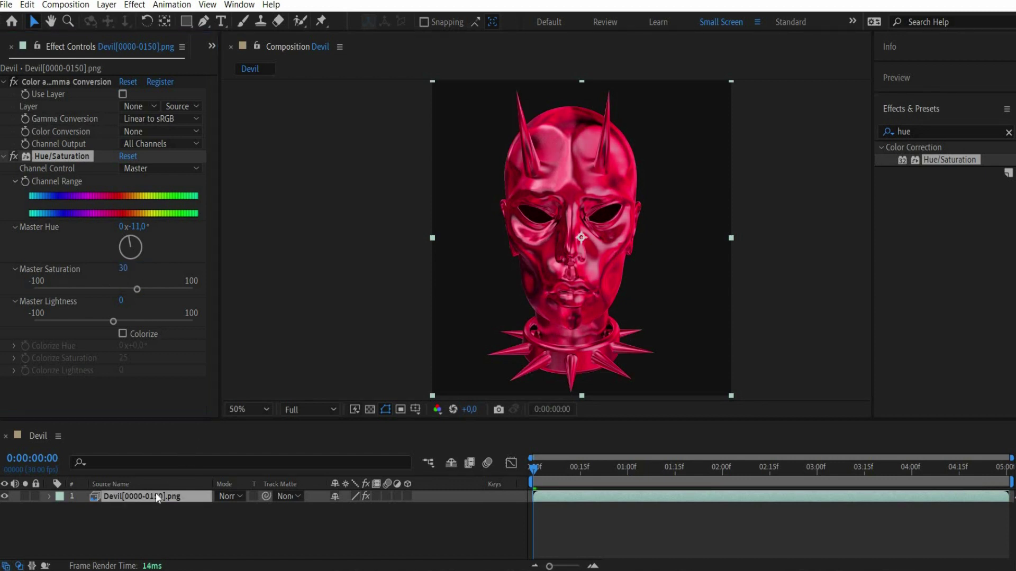
key(ctrl+d)
click(223, 498)
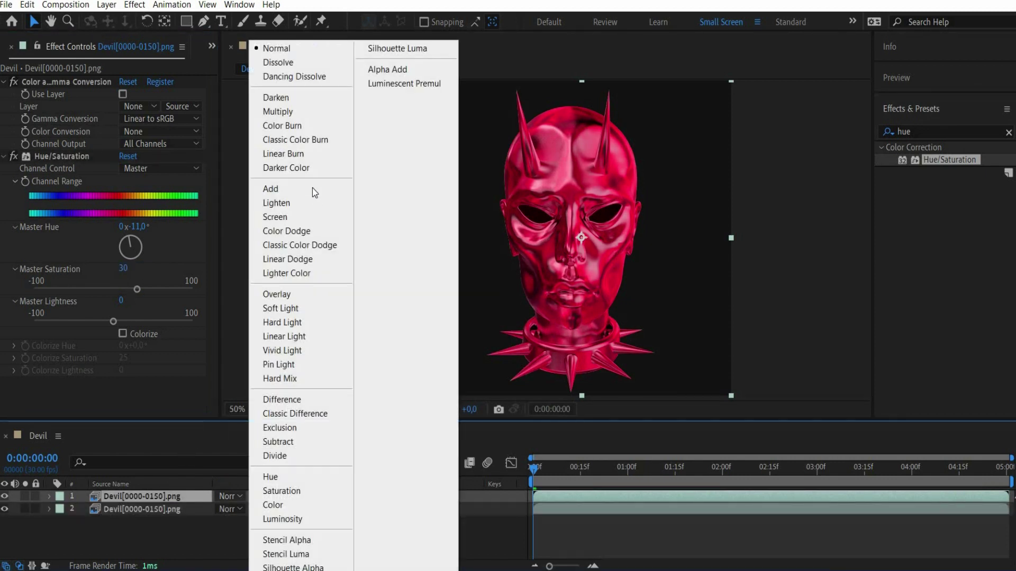
click(300, 115)
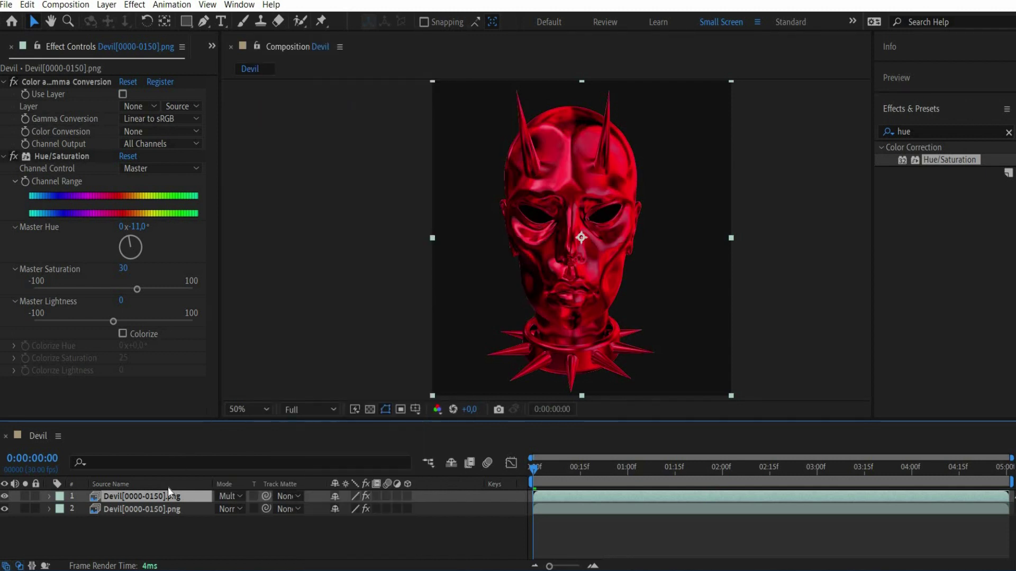
Set the opacity of the upper Devil layer to 20%
key(t)
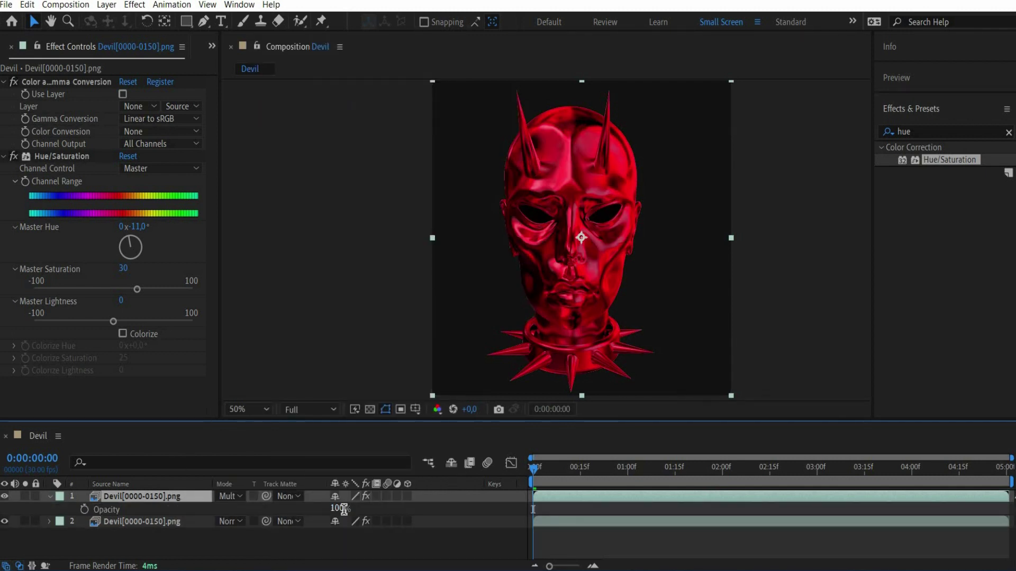
click(341, 509)
text(20)
key(Return)
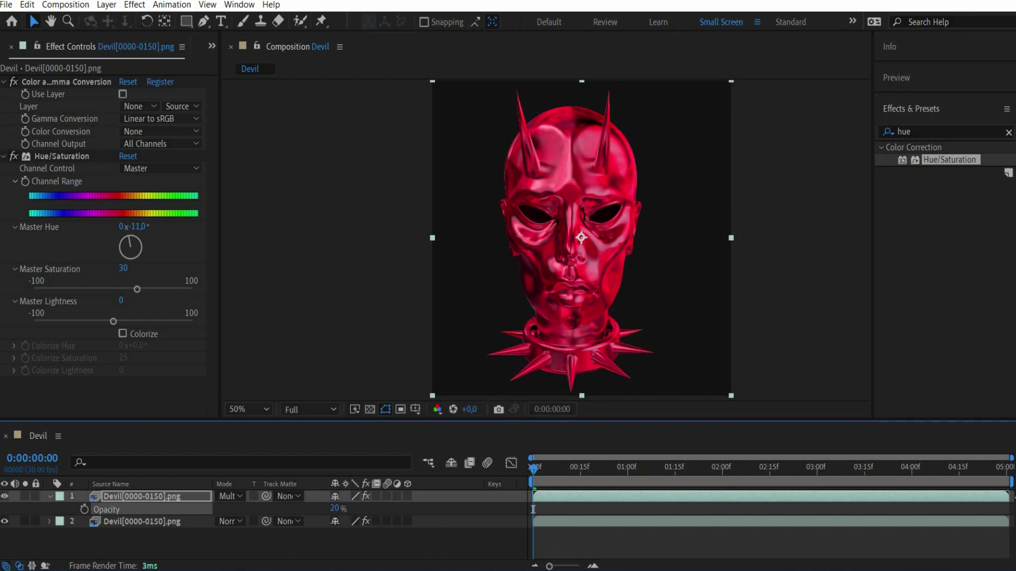
Apply Edge Glow to the lower Devil layer, enable Colorize and sample the tint color from the red head
click(112, 522)
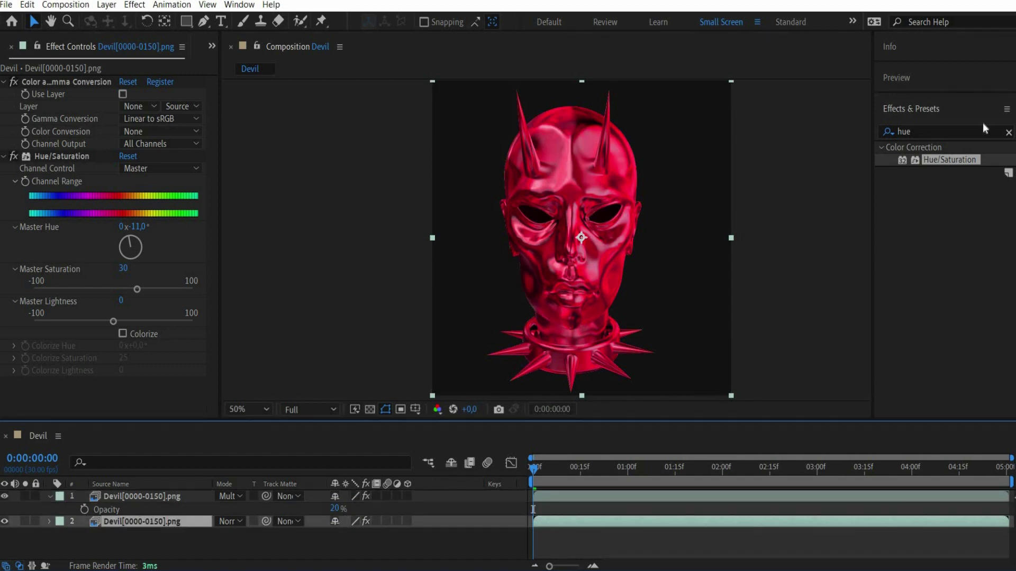
click(955, 130)
text(ed)
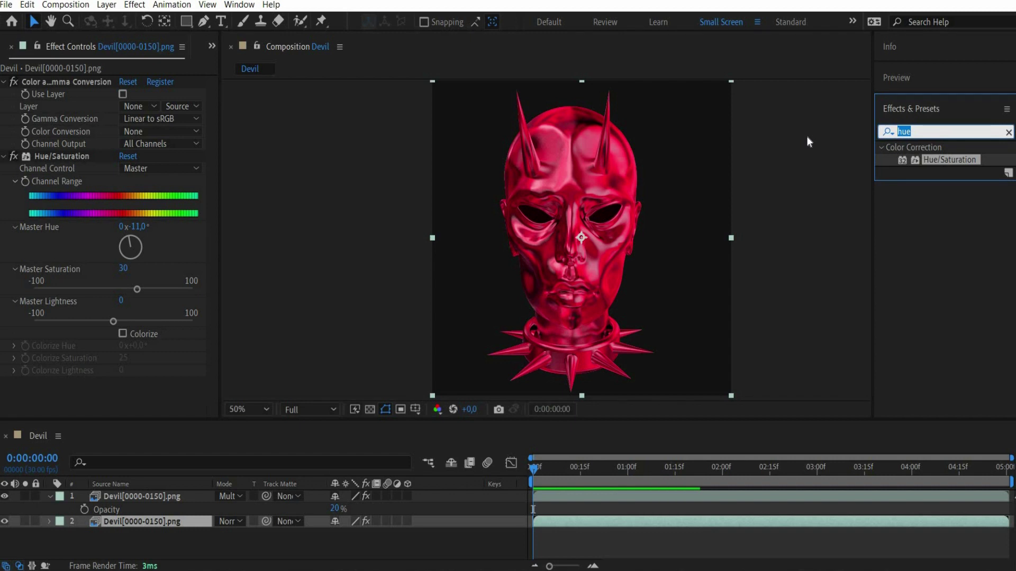
text(ge)
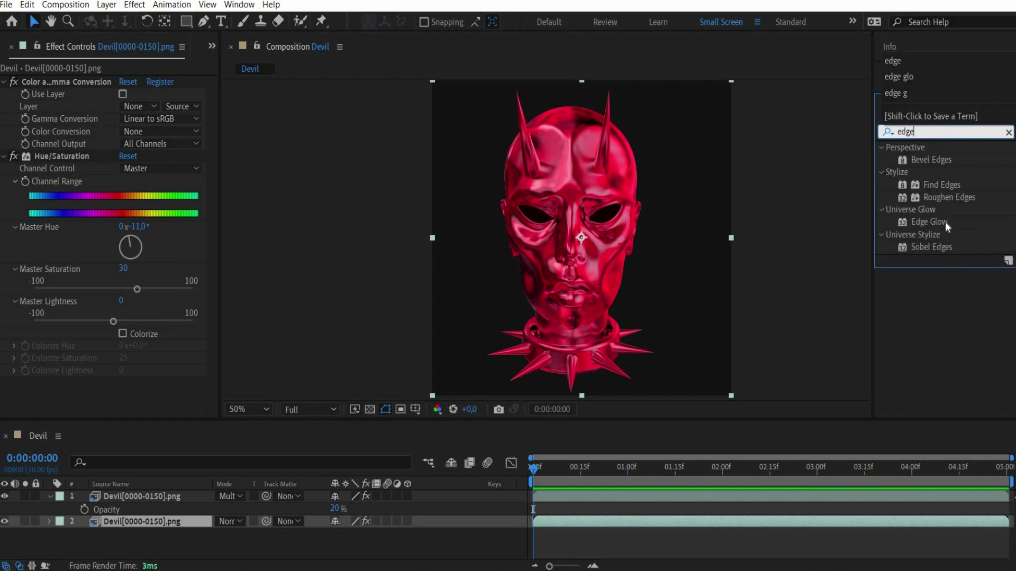
double_click(945, 222)
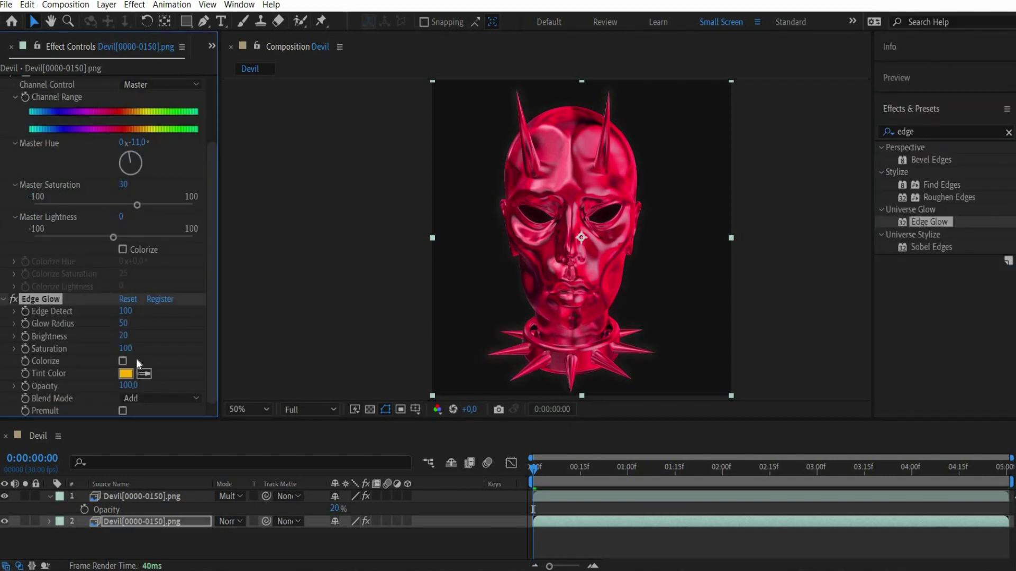
click(123, 361)
click(150, 374)
click(551, 157)
Add a Diffuse Glow effect to the lower Devil layer with Threshold set to 85
click(961, 131)
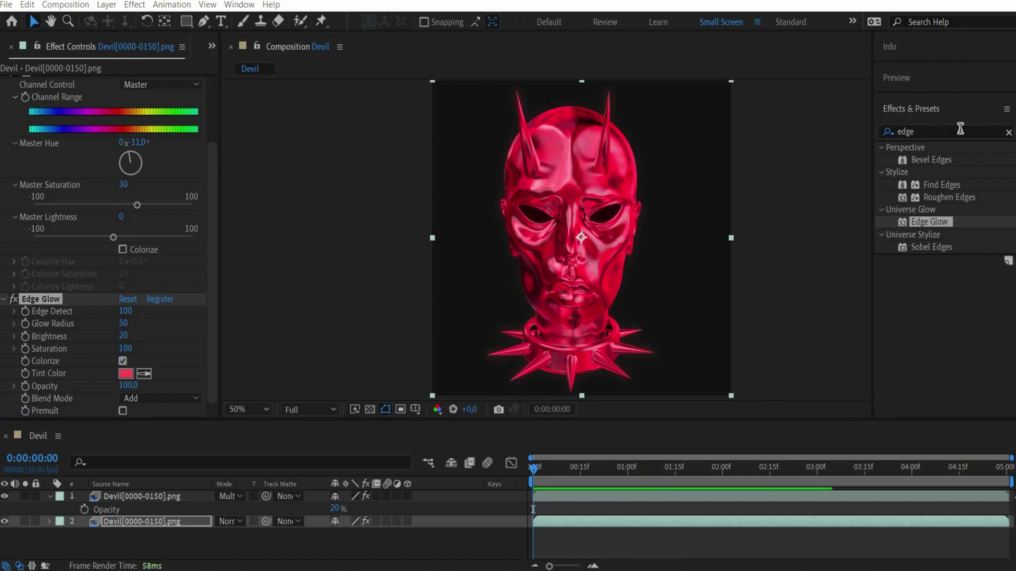
text(diffu)
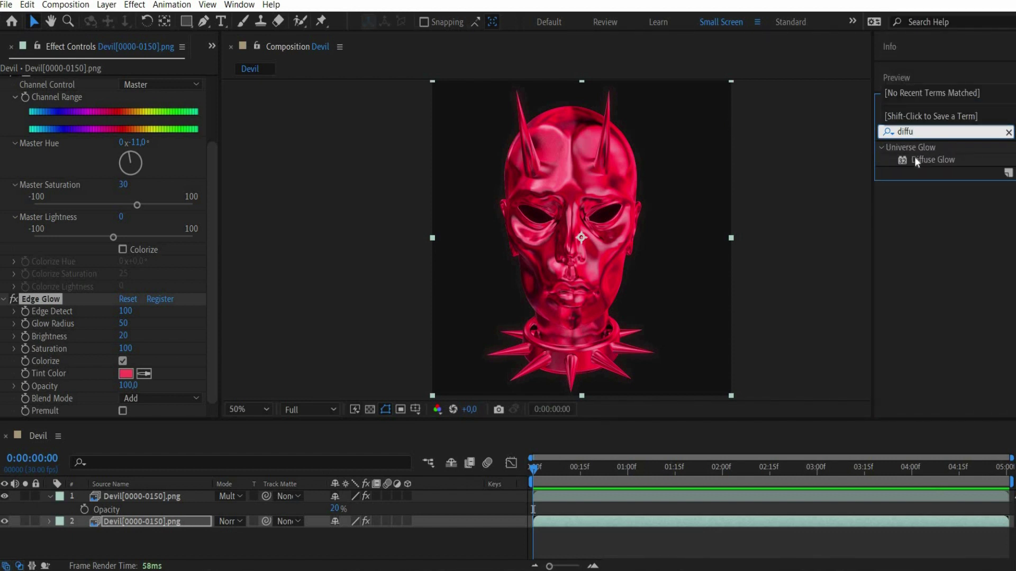
double_click(914, 156)
click(131, 287)
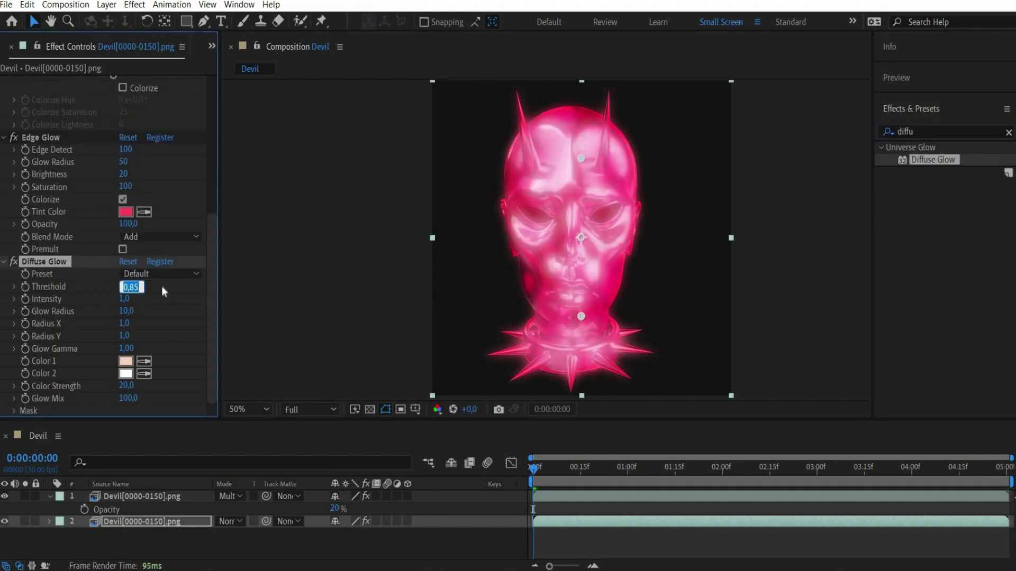
text(85)
key(Return)
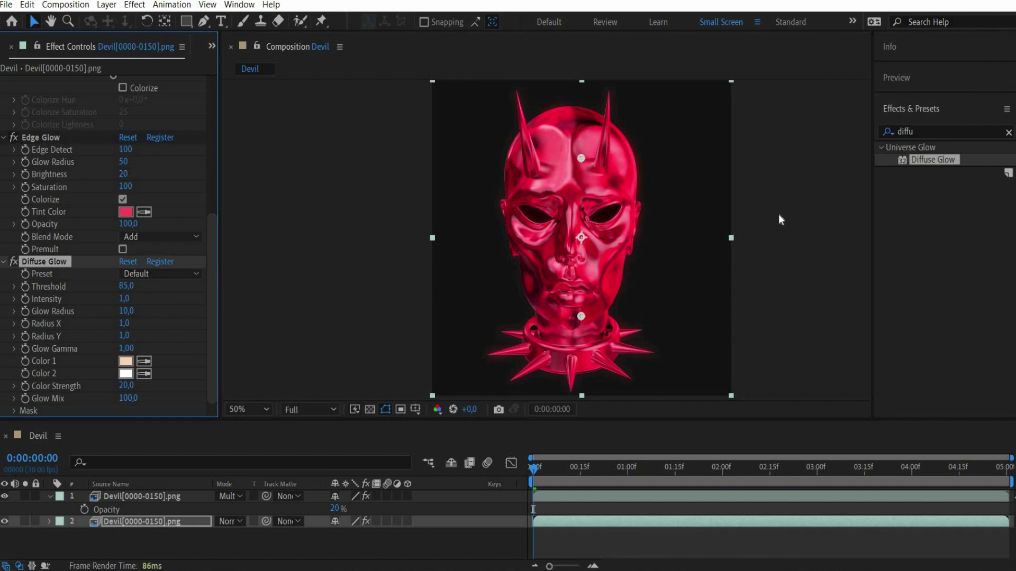
Add a Drop Shadow effect to the lower Devil layer with Distance 0 and Softness 50
double_click(957, 130)
text(drop)
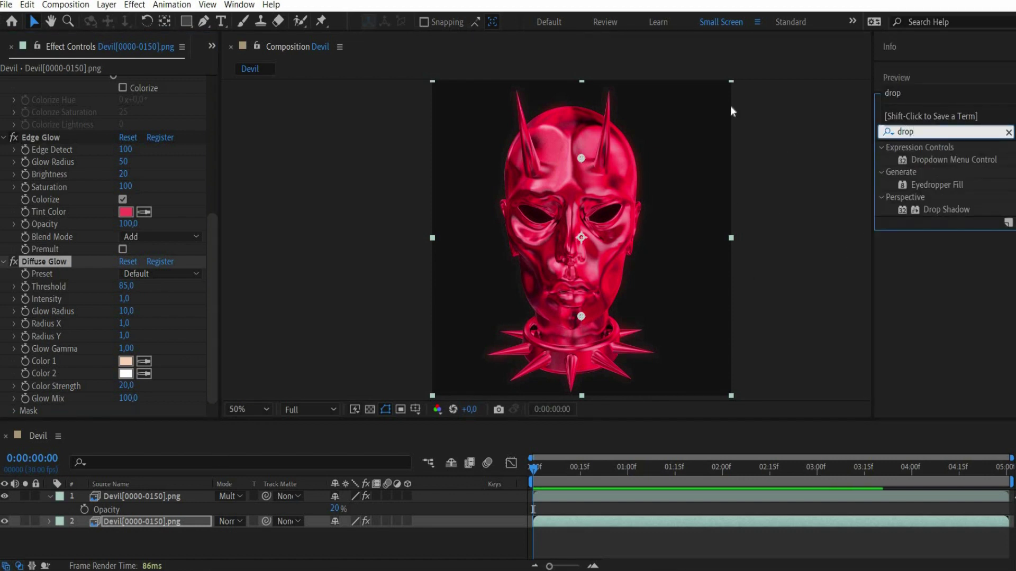
double_click(947, 210)
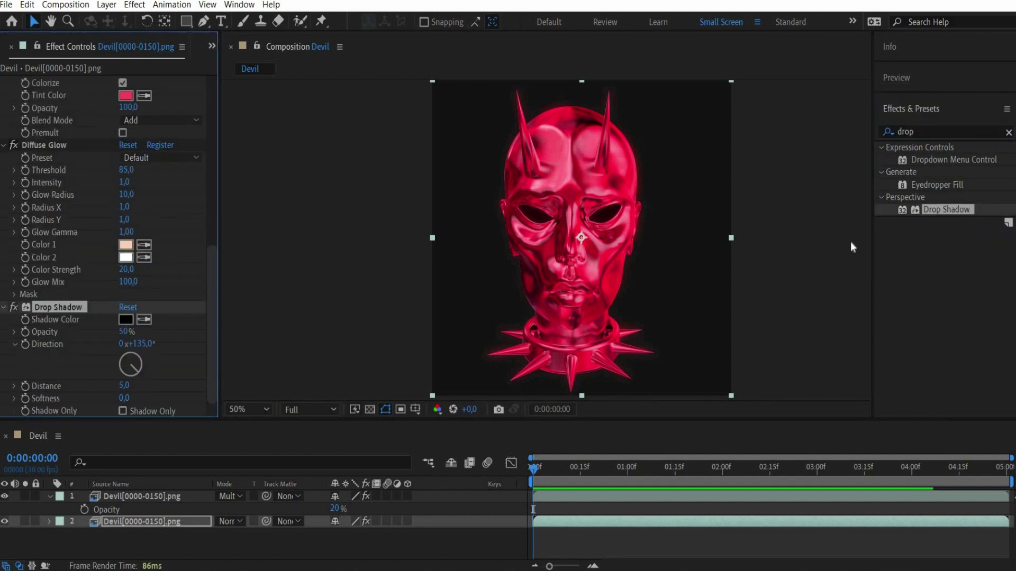
click(125, 387)
text(0)
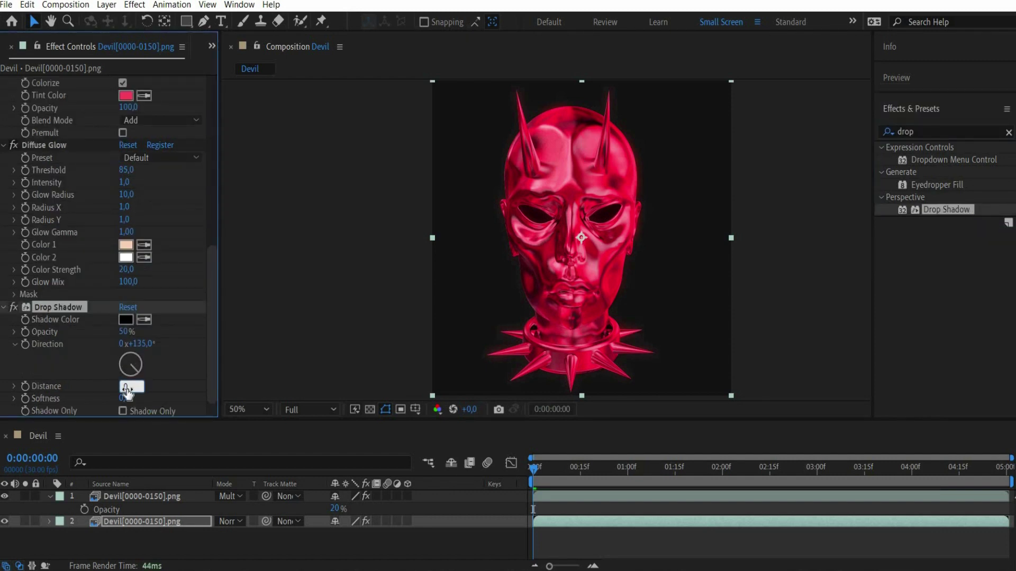
key(Return)
text(50)
key(Return)
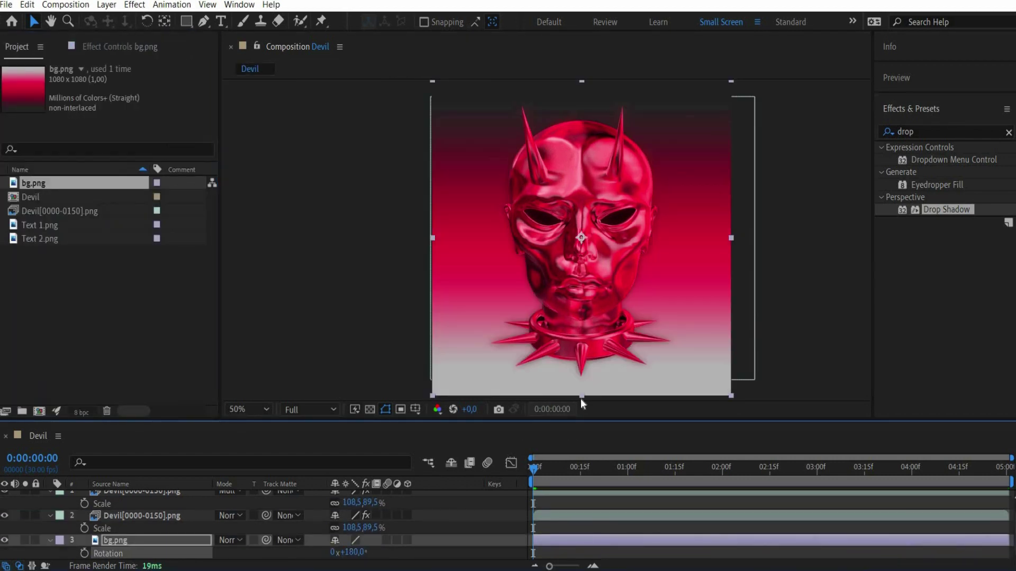
Place Text 1.png above all layers and Text 2.png between the lower Devil layer and the background
drag(40, 225, 131, 494)
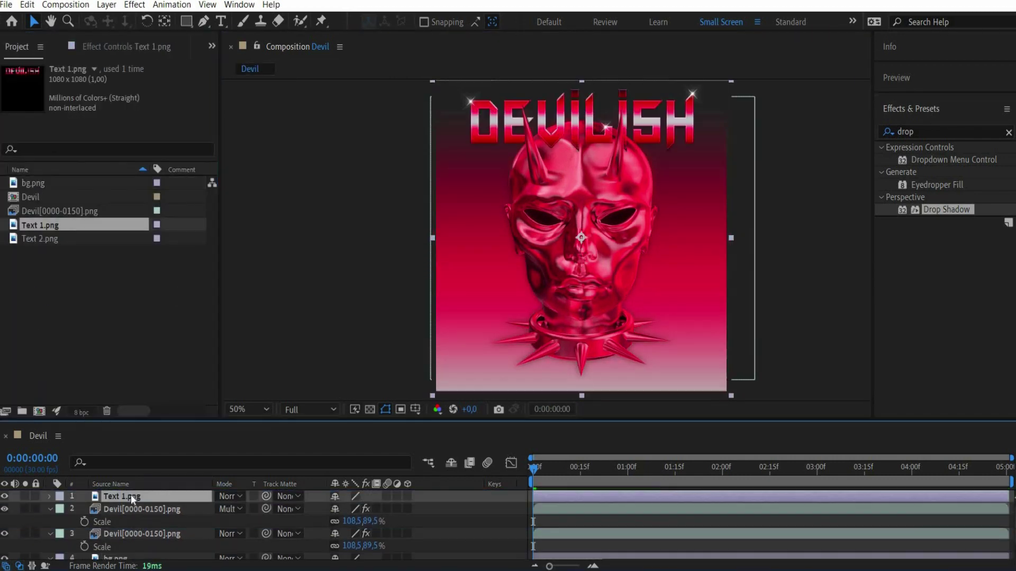
drag(46, 238, 134, 537)
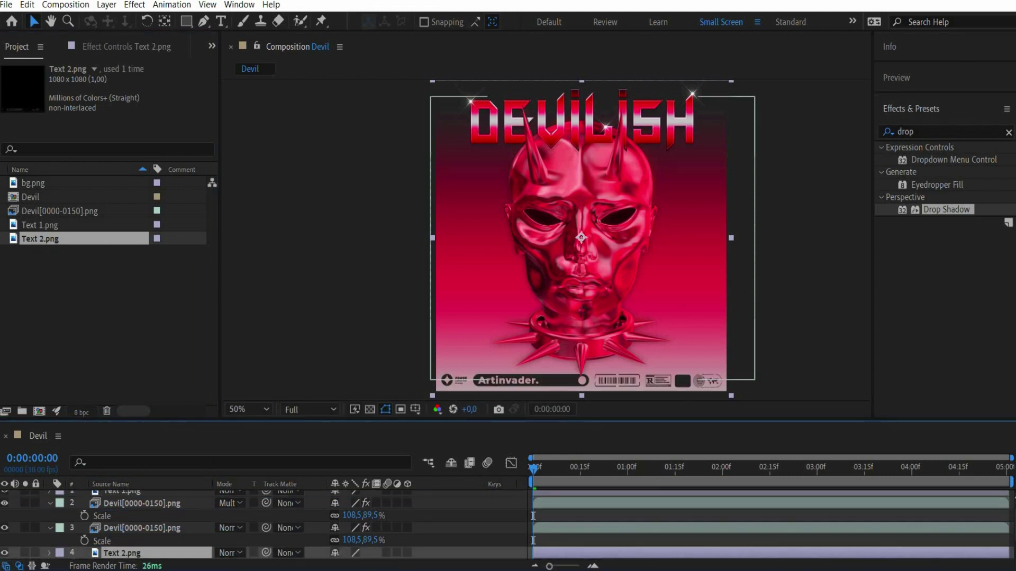
Add Overlay.png as the topmost layer and set its blending mode to Lighten
drag(43, 225, 133, 495)
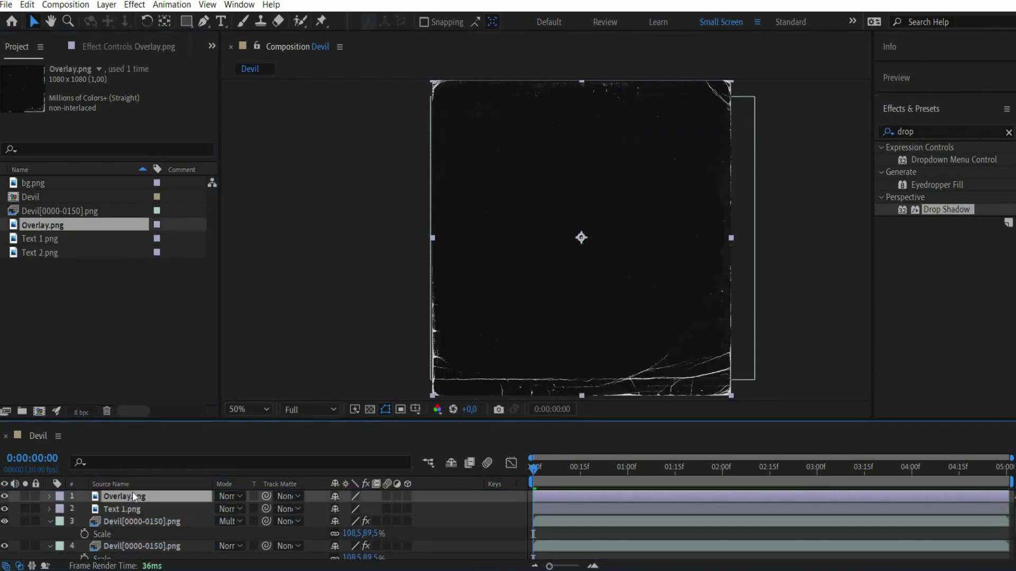
click(239, 492)
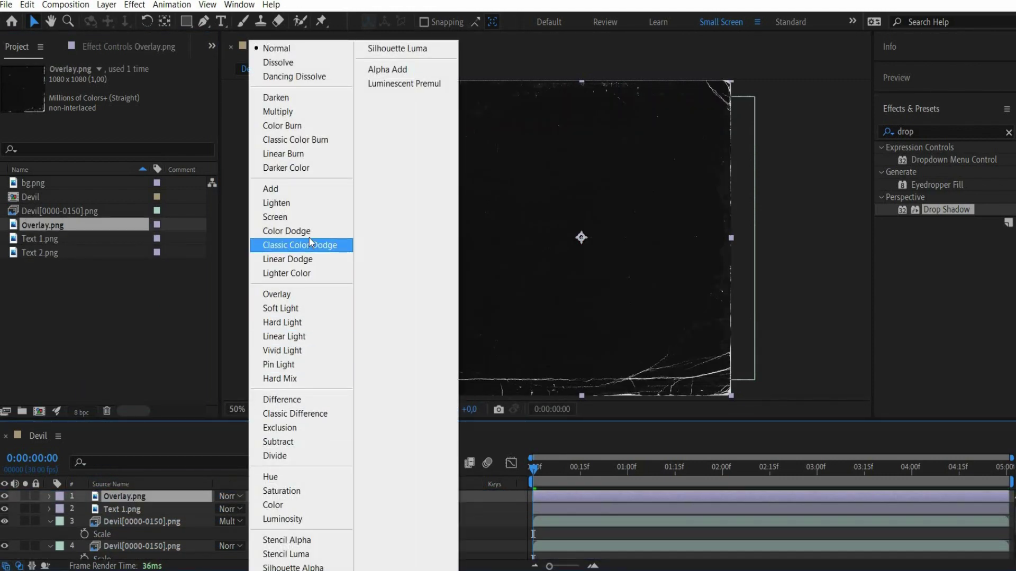
click(303, 204)
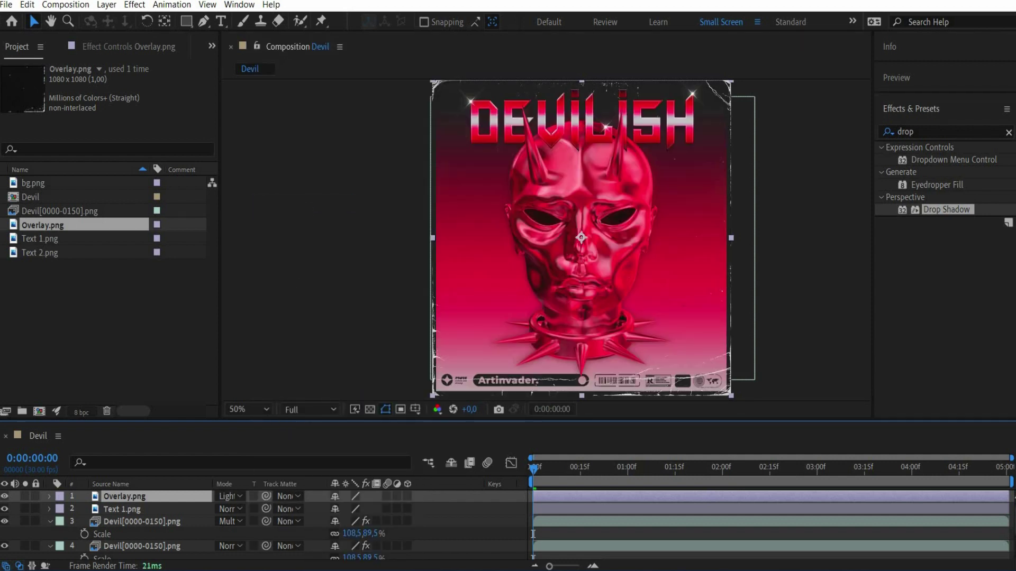
Pre-compose all layers of the Devil composition, moving all attributes into the new composition
key(ctrl+a)
right_click(123, 497)
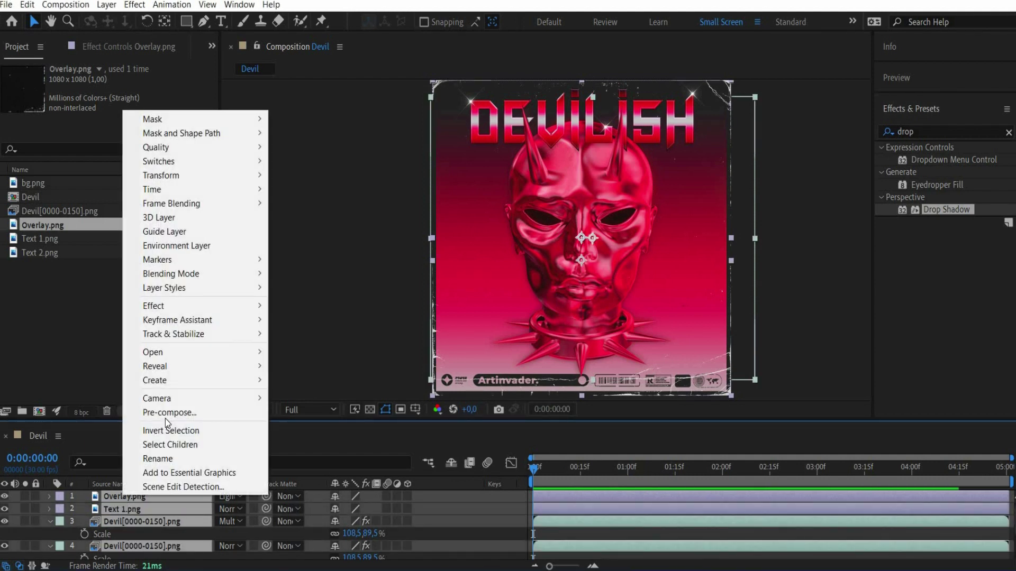
click(167, 416)
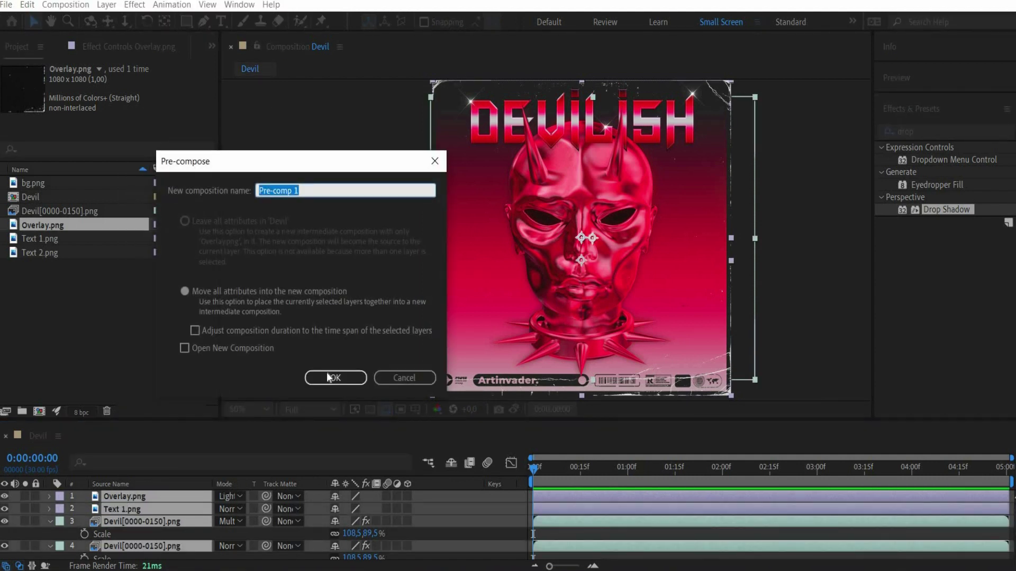
click(332, 377)
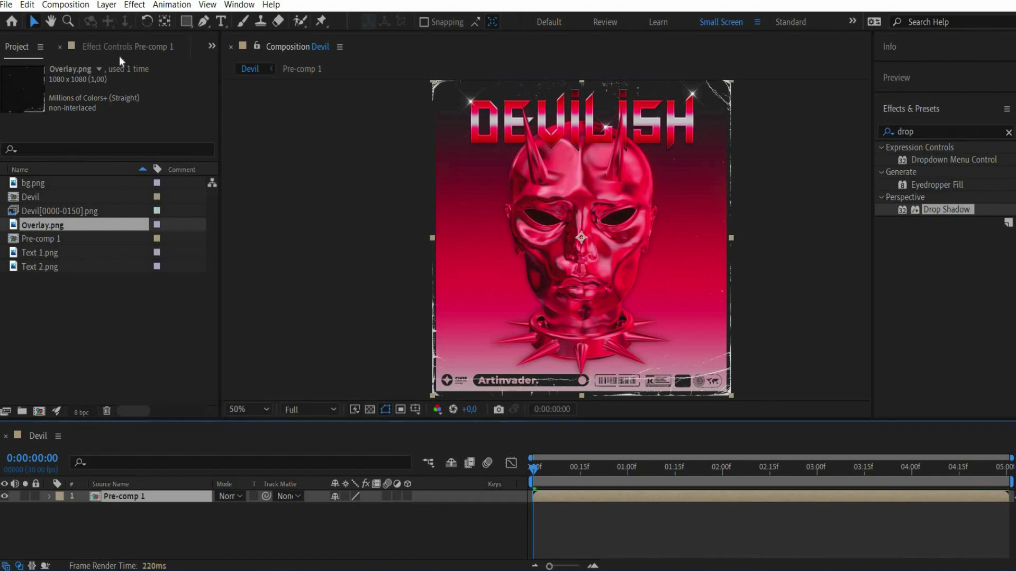
Apply the Auto Color, Auto Contrast and Auto Levels effects to the pre-composed layer
double_click(848, 133)
text(auto)
double_click(931, 272)
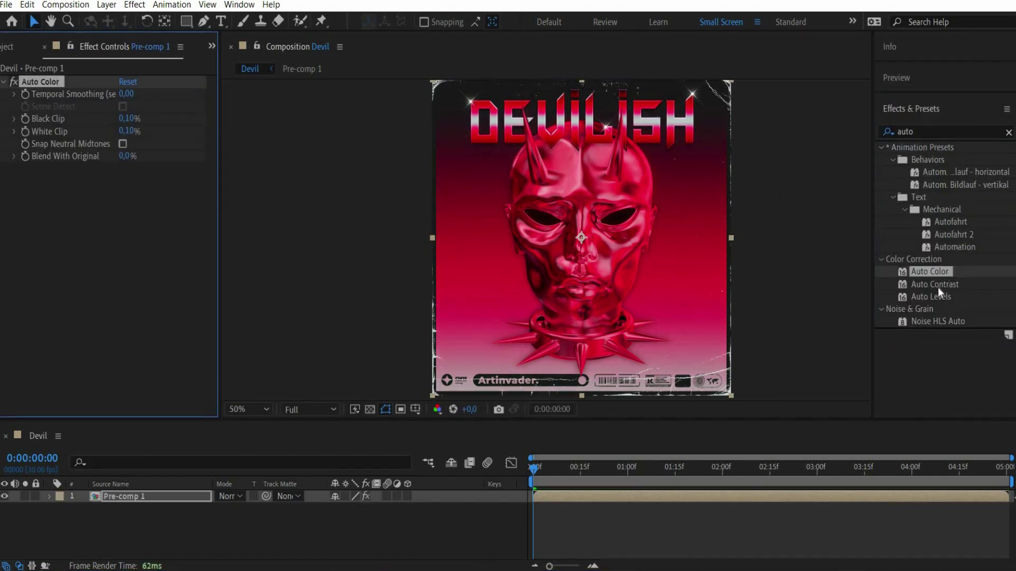
double_click(935, 285)
double_click(937, 296)
Set Blend With Original to 75% for Auto Color, Auto Contrast and Auto Levels
drag(126, 156, 144, 156)
click(127, 156)
text(75)
key(Return)
click(127, 230)
text(75)
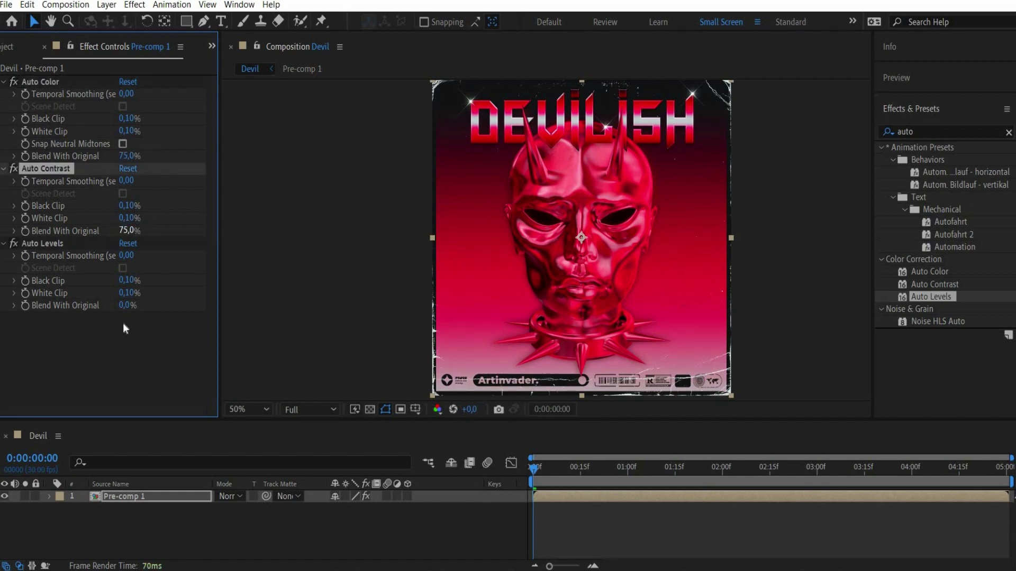
key(Return)
click(127, 305)
text(75)
key(Return)
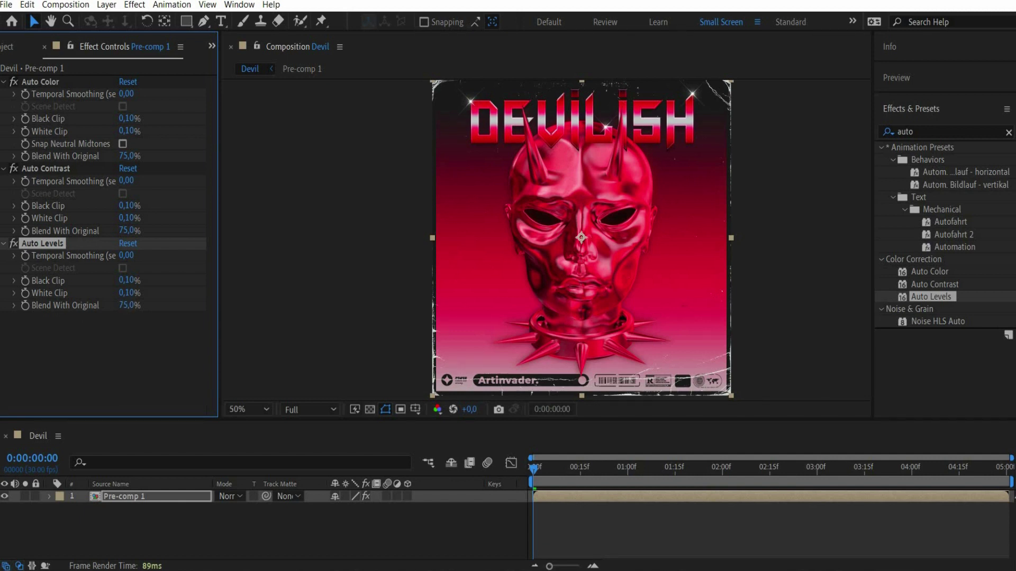
Extend the Devil composition's duration to 10 seconds and show its full length in the timeline
right_click(369, 313)
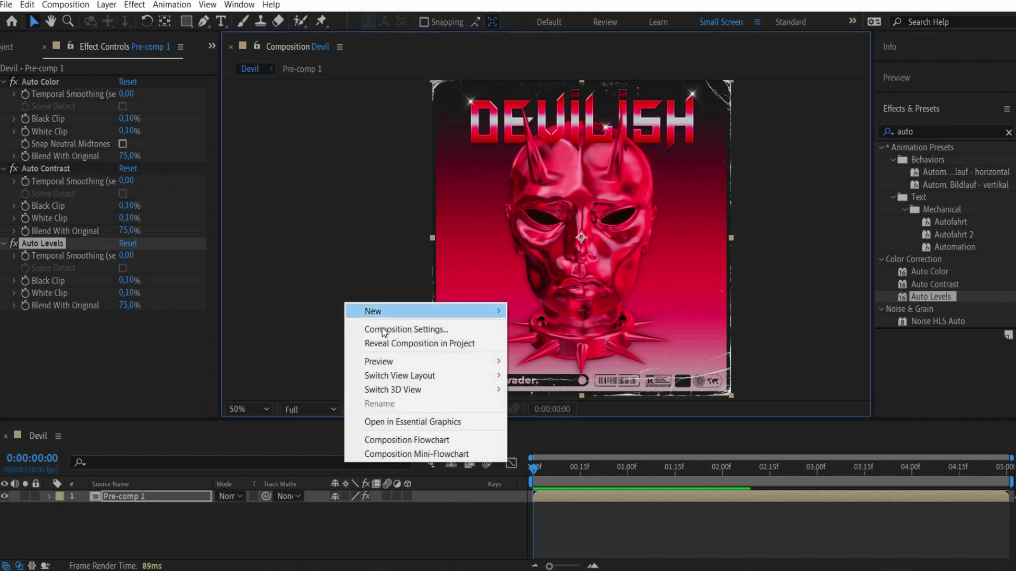
click(382, 328)
click(660, 296)
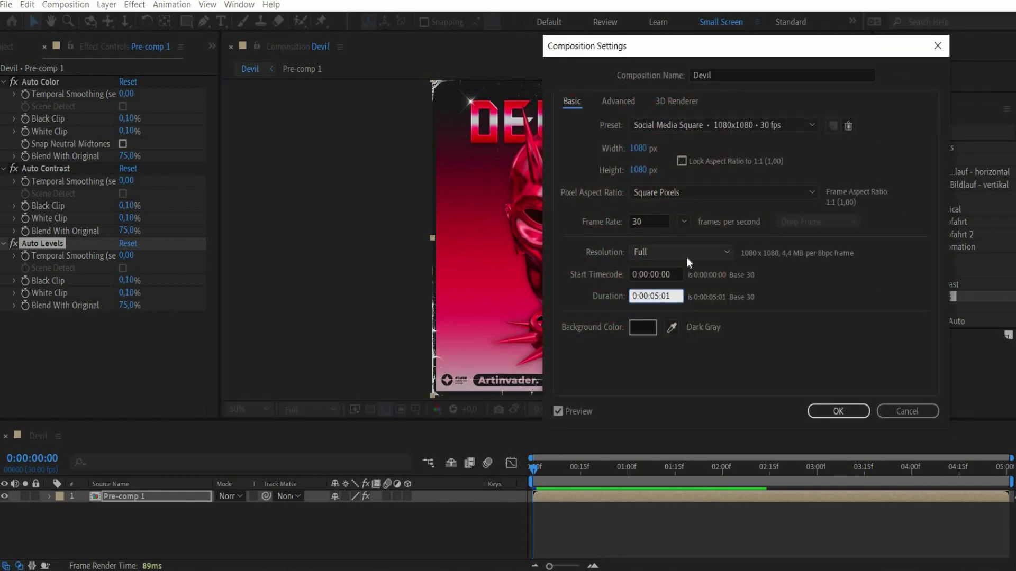
key(BackSpace)
key(BackSpace)
text(10)
key(Right)
key(Return)
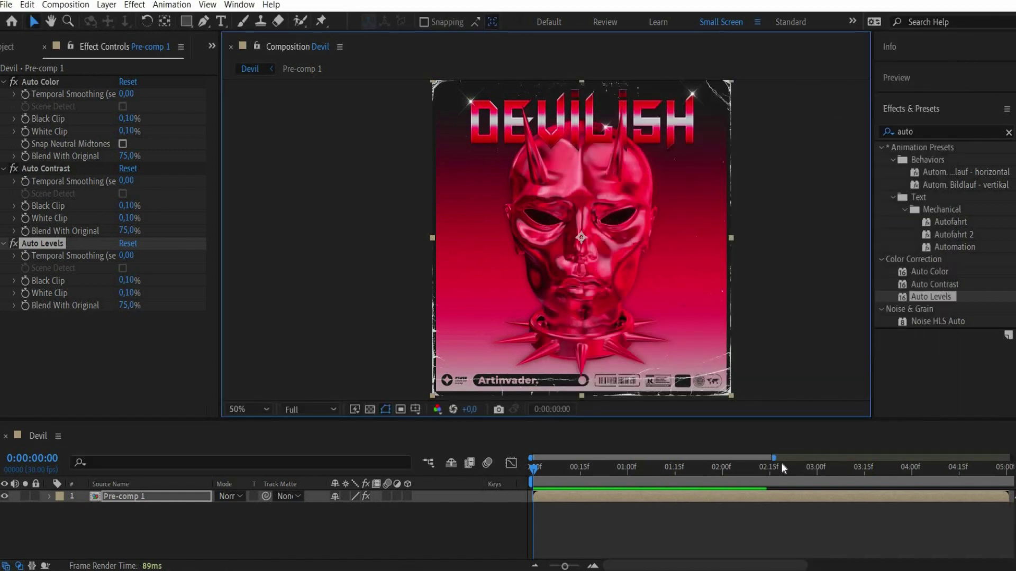
drag(776, 459, 1010, 458)
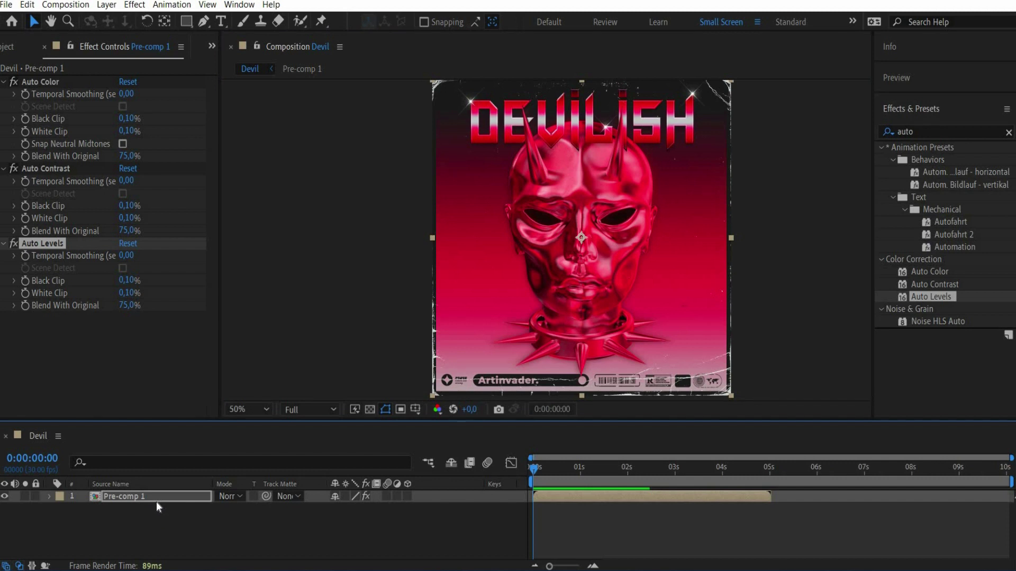
Duplicate the pre-composed layer, time-reverse the copy, place it right after the original clip, and preview the loop
click(156, 502)
key(ctrl+d)
right_click(157, 502)
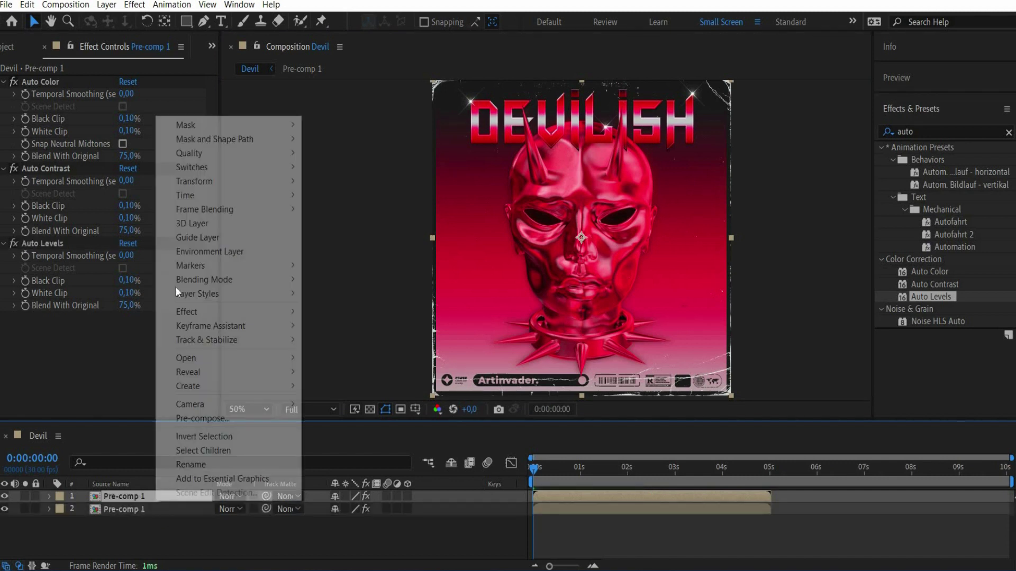
mouse_move(201, 195)
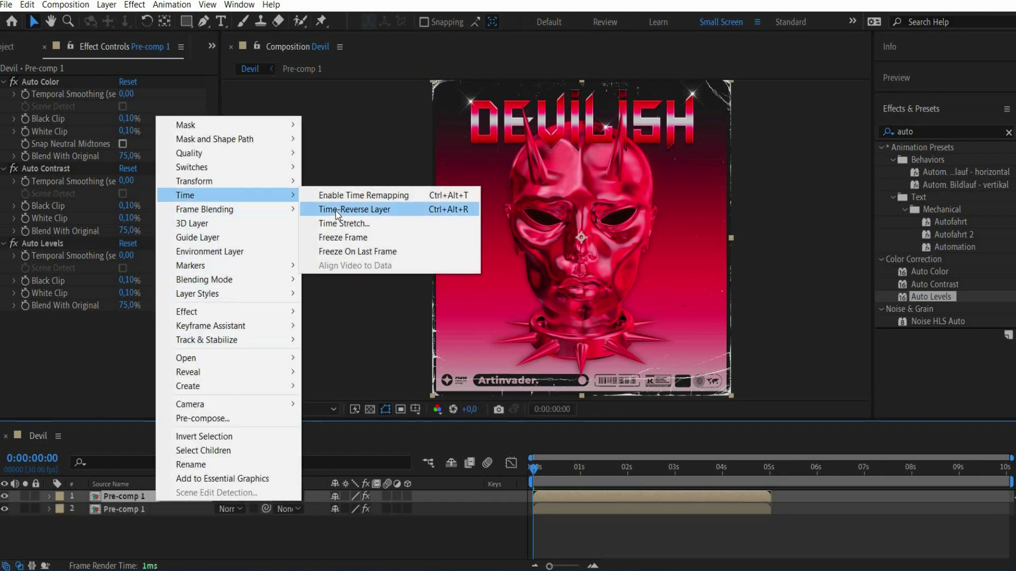
click(336, 211)
drag(617, 497, 789, 490)
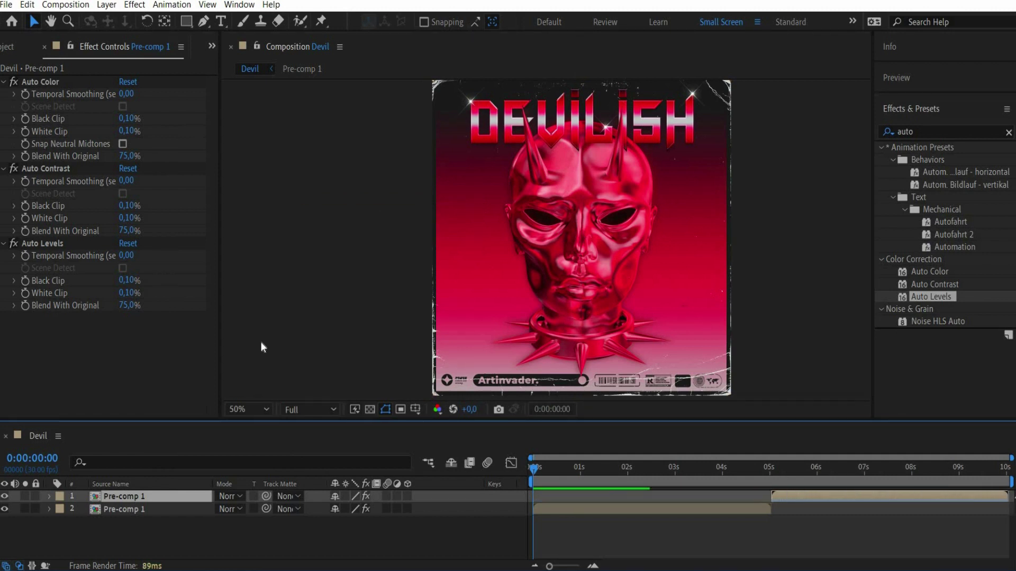
key(space)
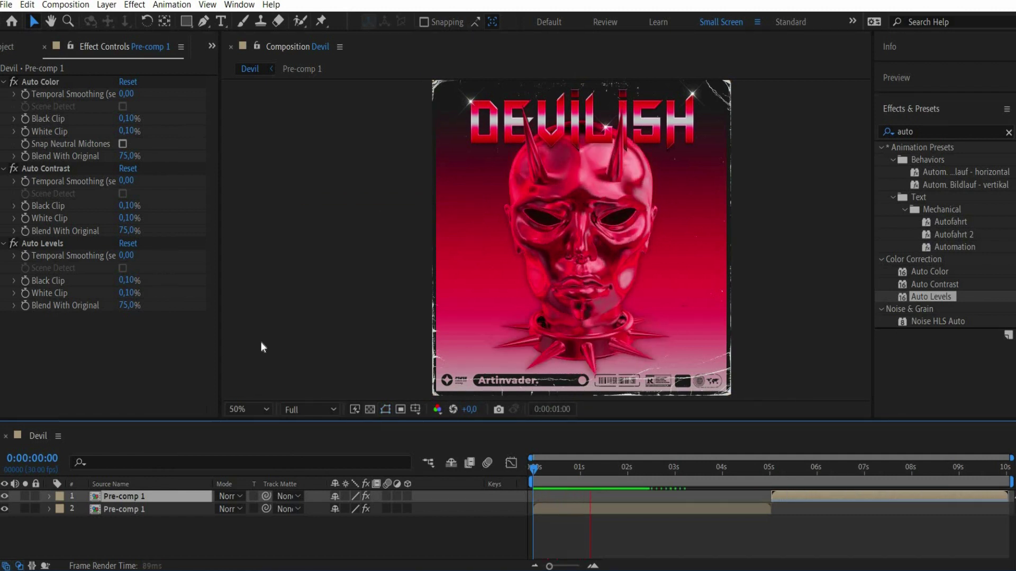